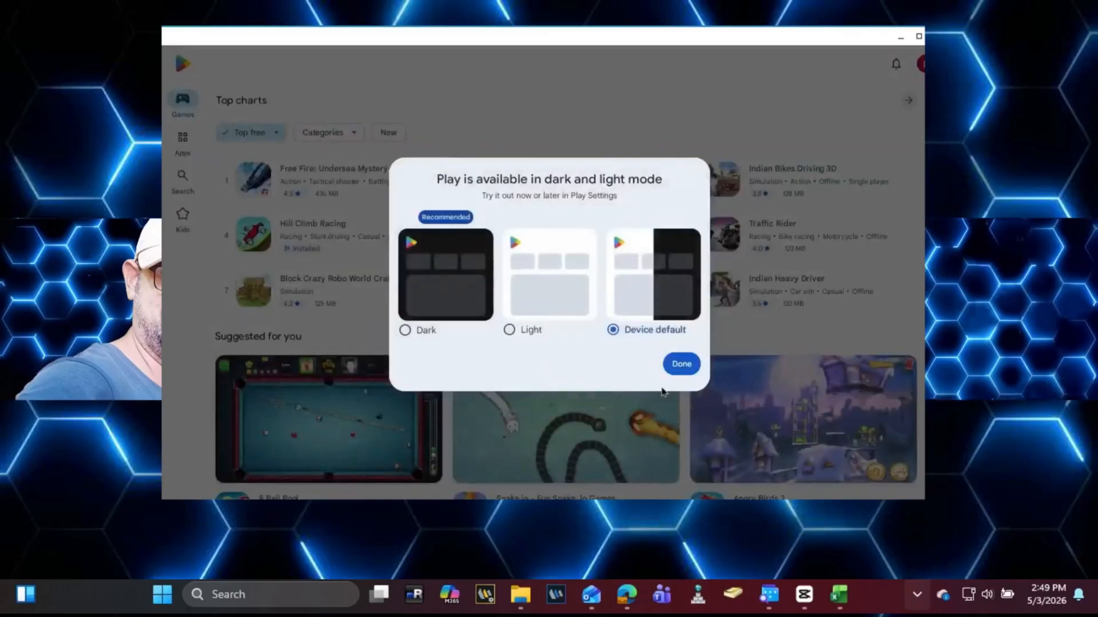
# Step: Switch Google Play Games to the Light theme and scroll through the store's game listings
pyautogui.click(543, 329)
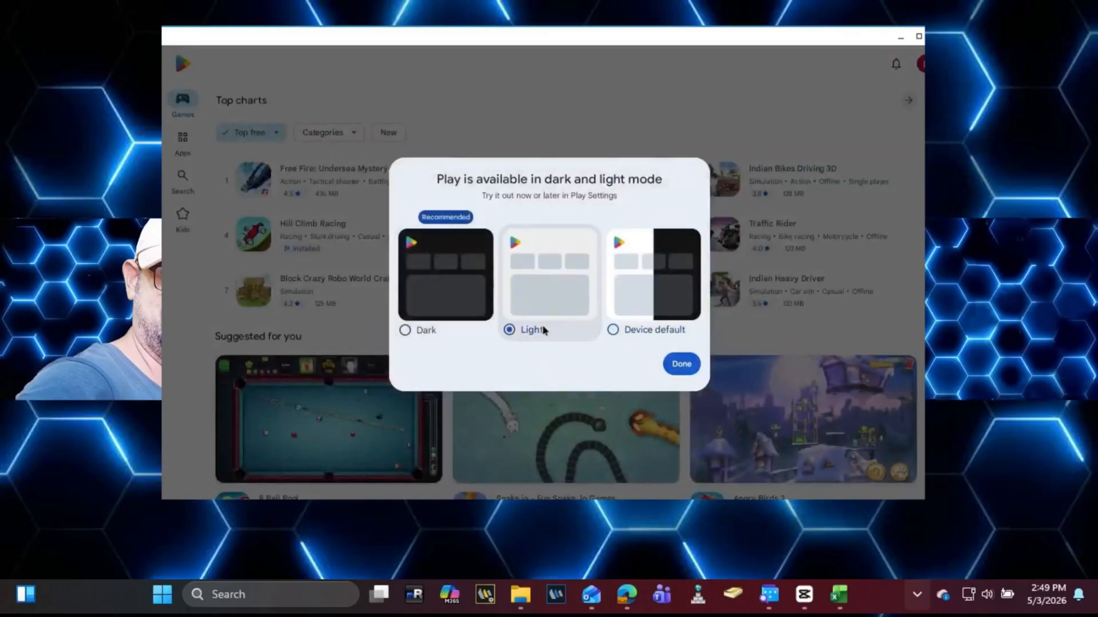
pyautogui.click(681, 364)
pyautogui.scroll(-1, 691, 364)
pyautogui.scroll(-12, 692, 364)
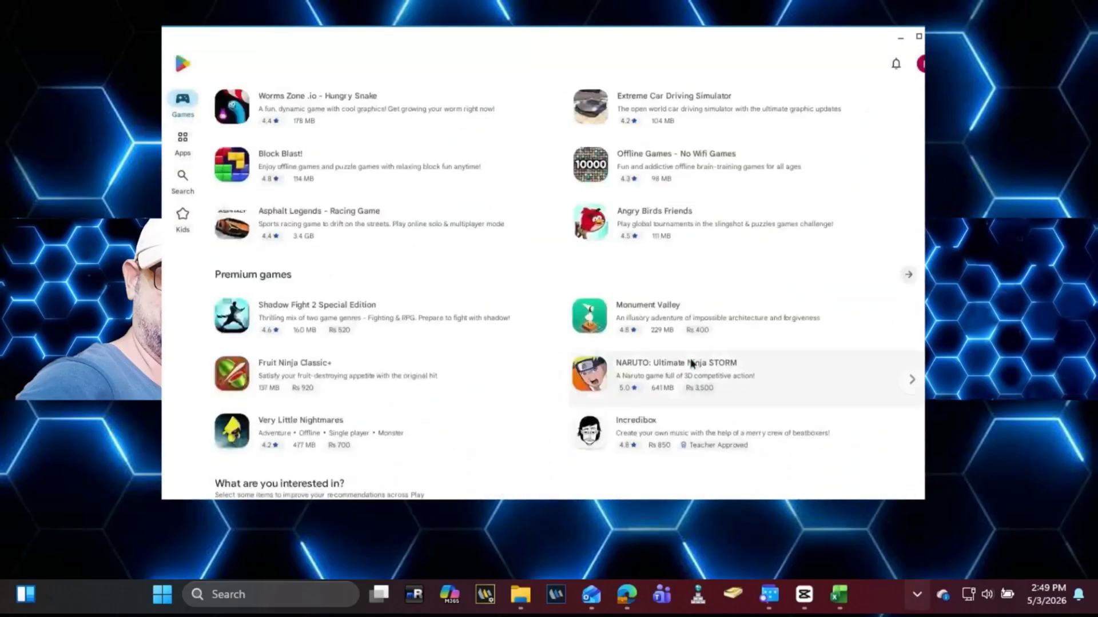
pyautogui.scroll(9, 691, 363)
pyautogui.scroll(3, 692, 364)
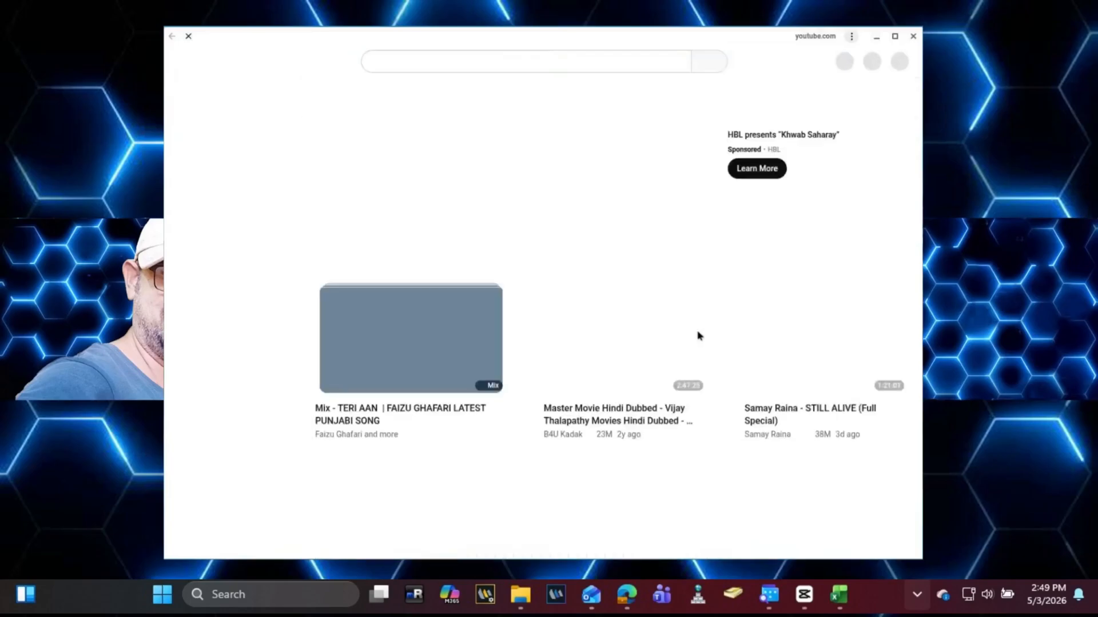
# Step: Scroll down through the YouTube home feed's video recommendations, then close the YouTube window
pyautogui.scroll(-6, 697, 334)
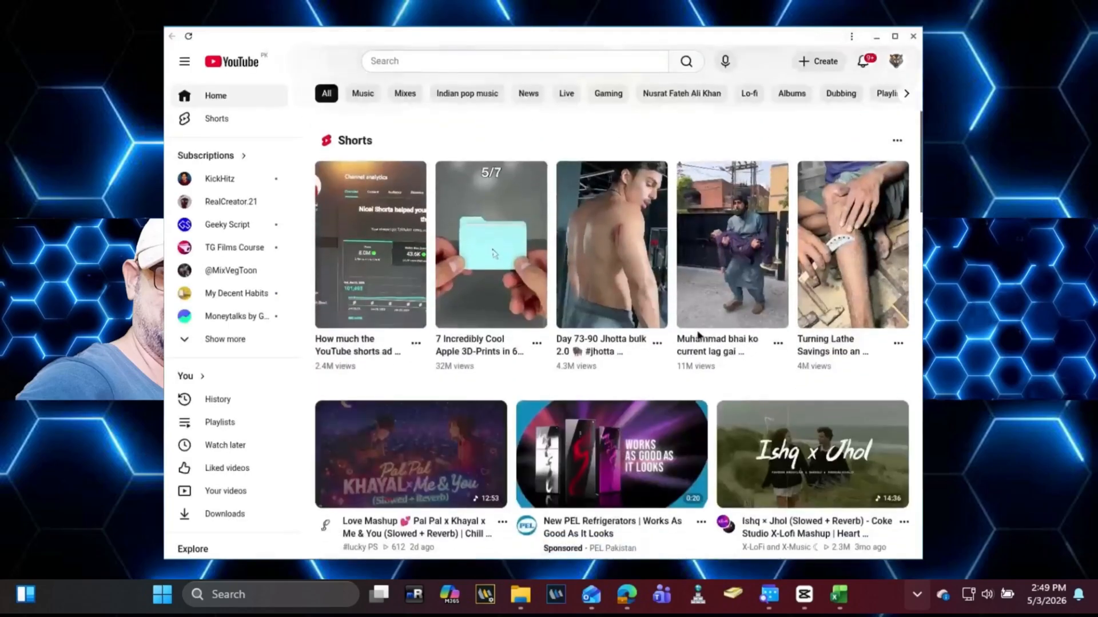
pyautogui.scroll(-15, 697, 334)
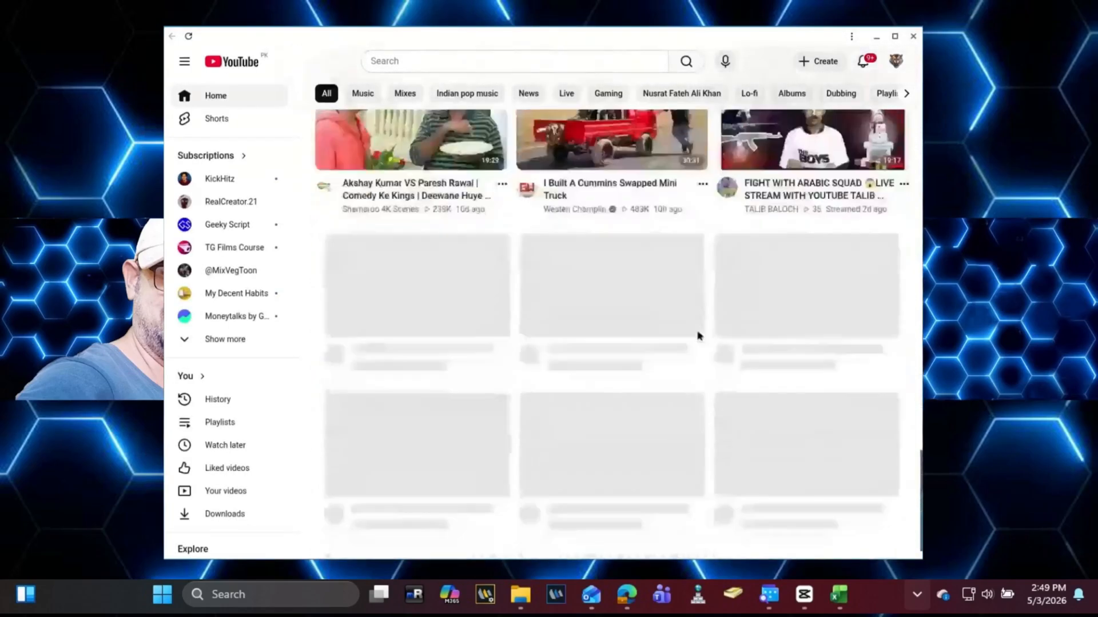
pyautogui.scroll(-12, 697, 336)
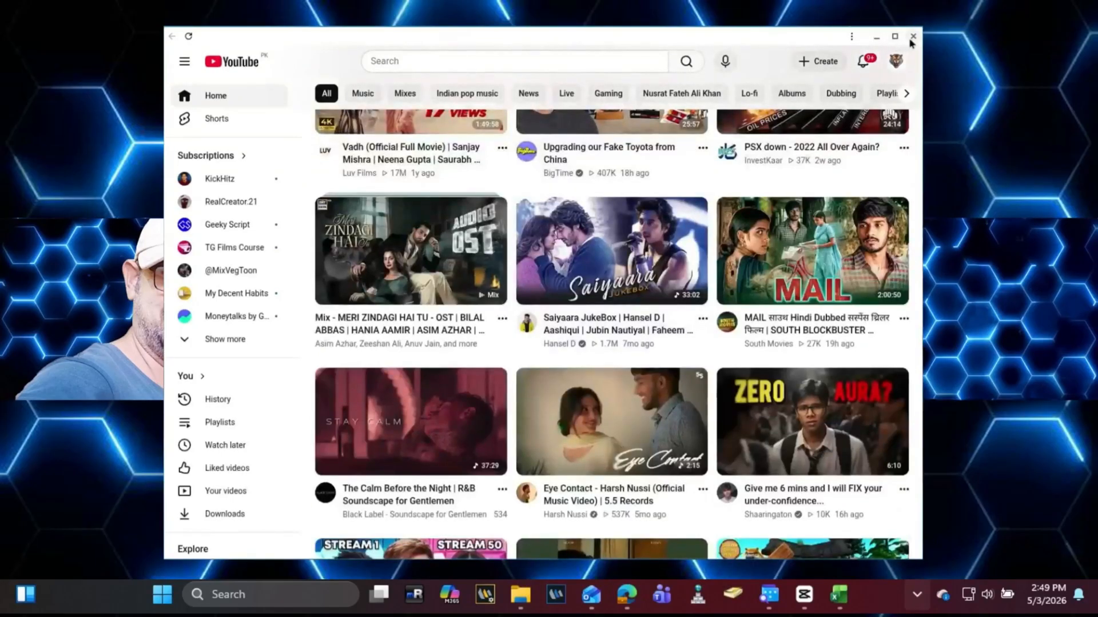
pyautogui.click(913, 36)
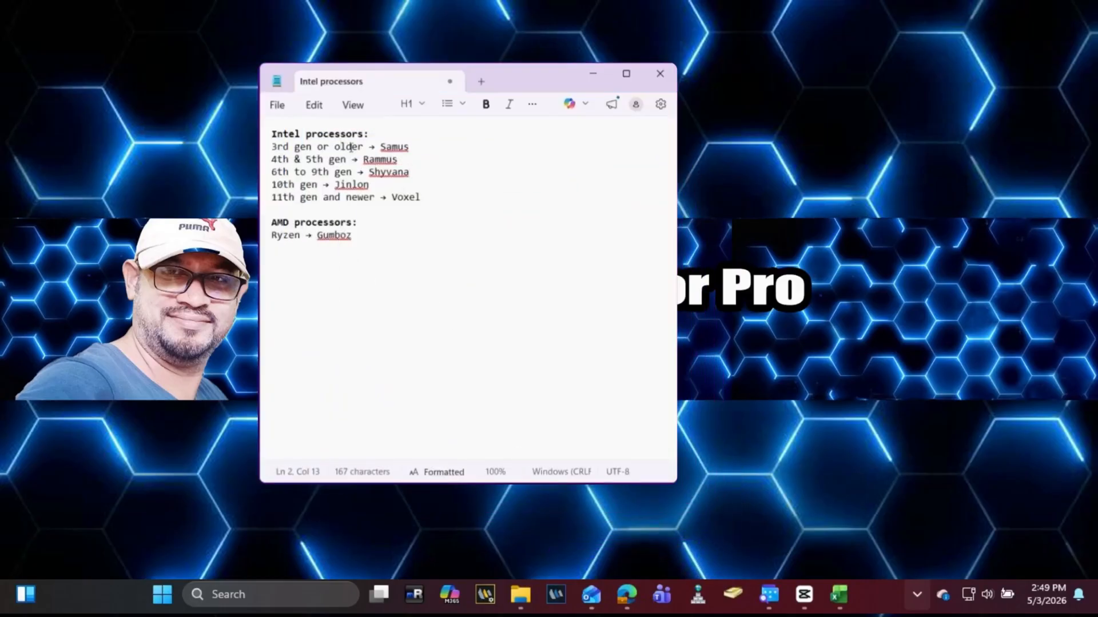
# Step: Highlight the Samus, Voxel and Gumboz codenames in turn in the Intel processors note
pyautogui.moveTo(423, 146); pyautogui.dragTo(373, 165)
pyautogui.click(381, 148)
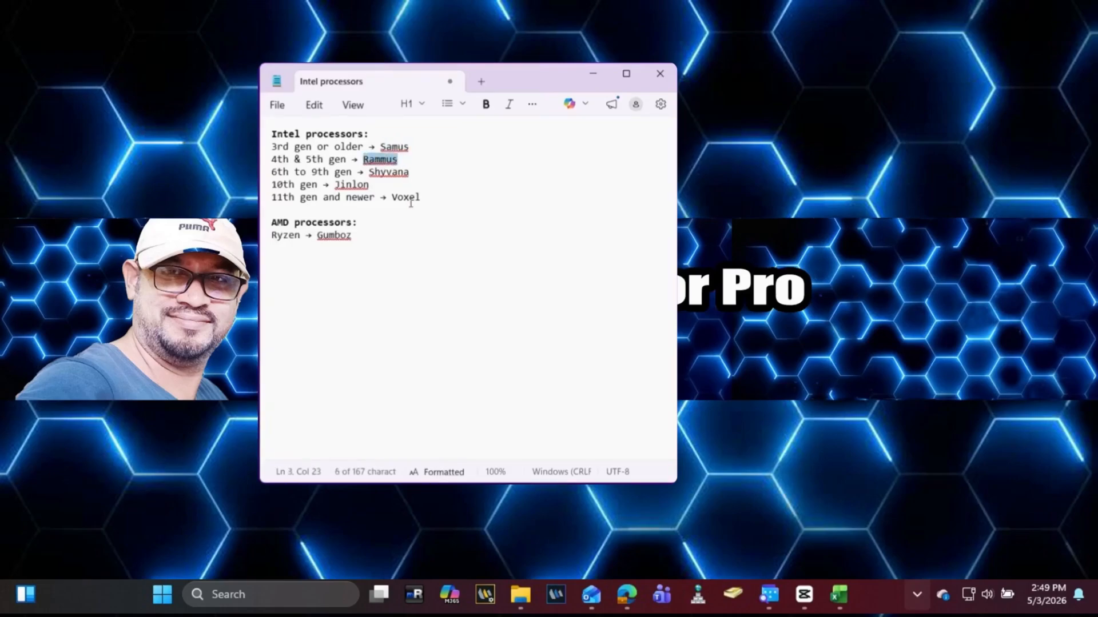
pyautogui.moveTo(429, 201); pyautogui.dragTo(407, 205)
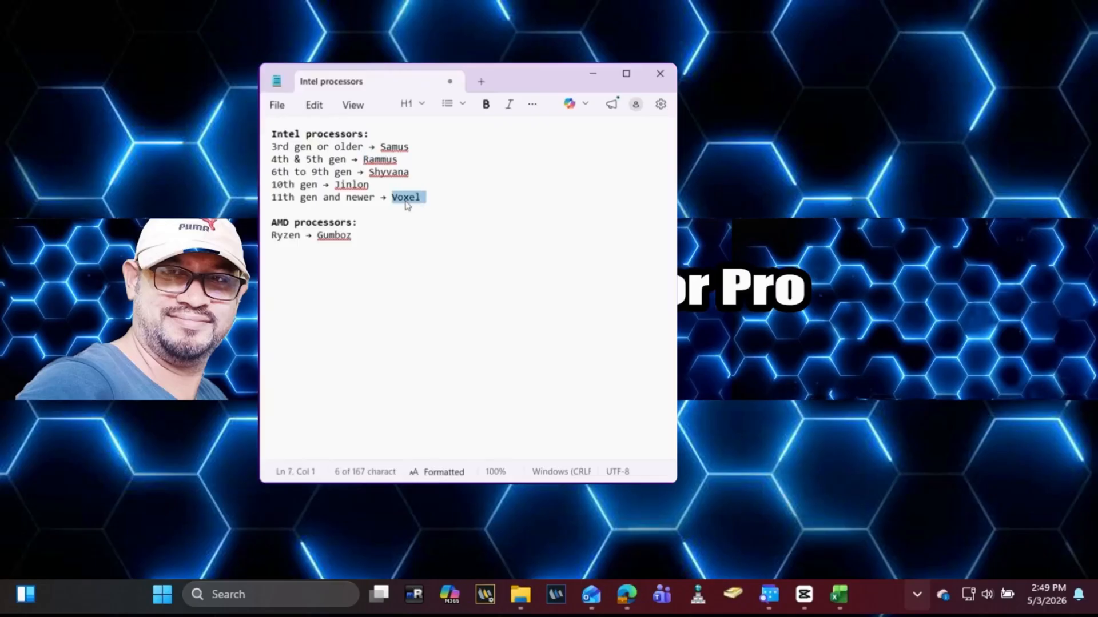
pyautogui.click(370, 238)
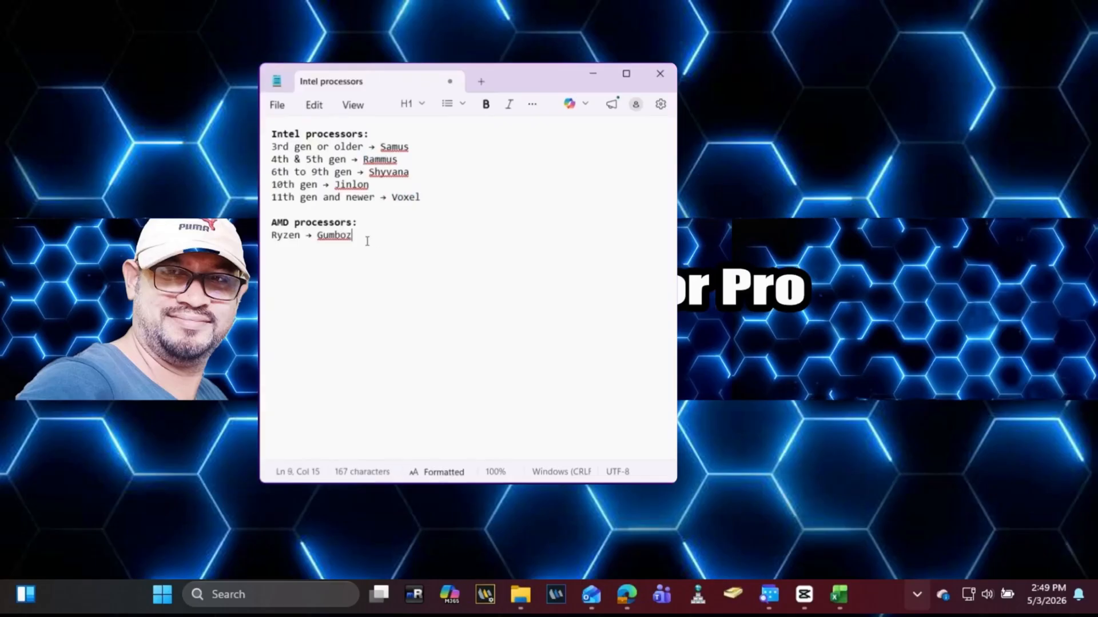
pyautogui.moveTo(364, 243); pyautogui.dragTo(323, 242)
pyautogui.click(367, 238)
pyautogui.press('super')
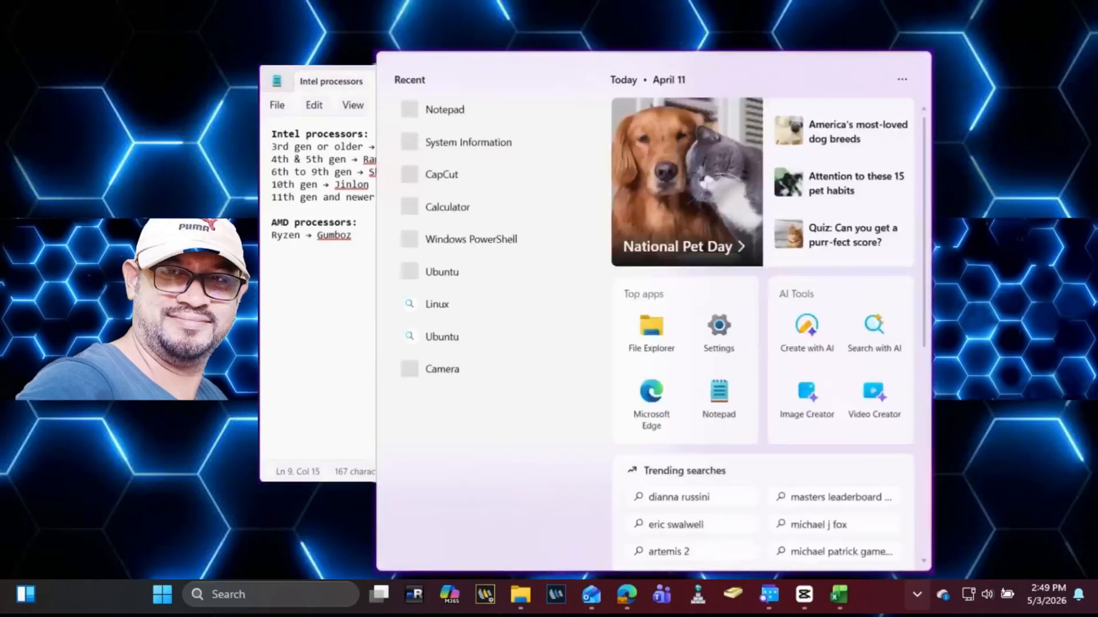
pyautogui.write('sys')
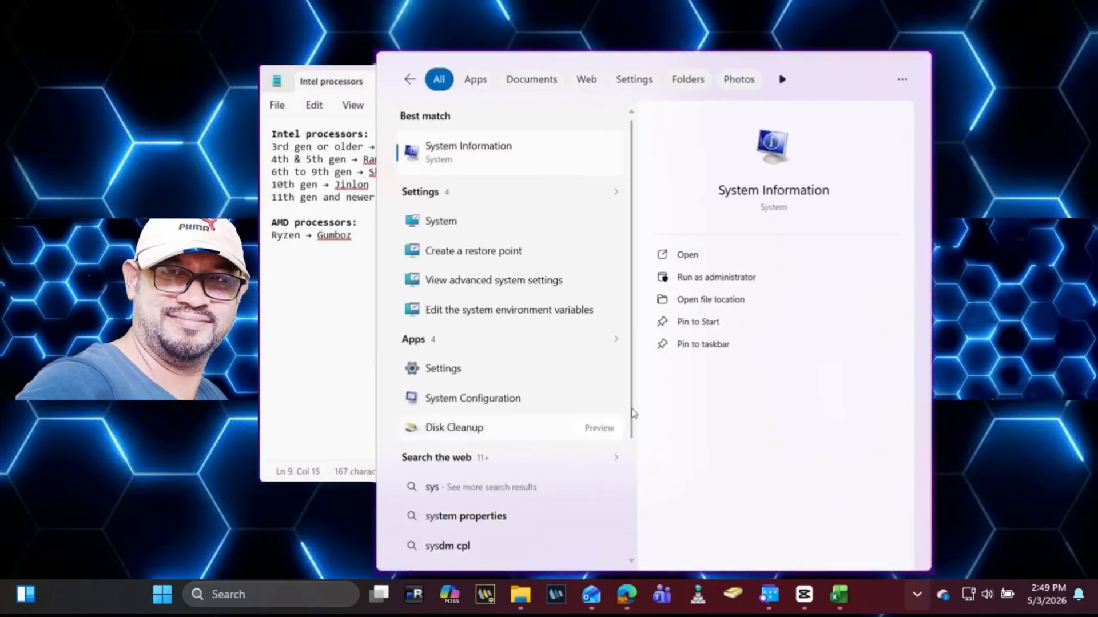
pyautogui.click(718, 263)
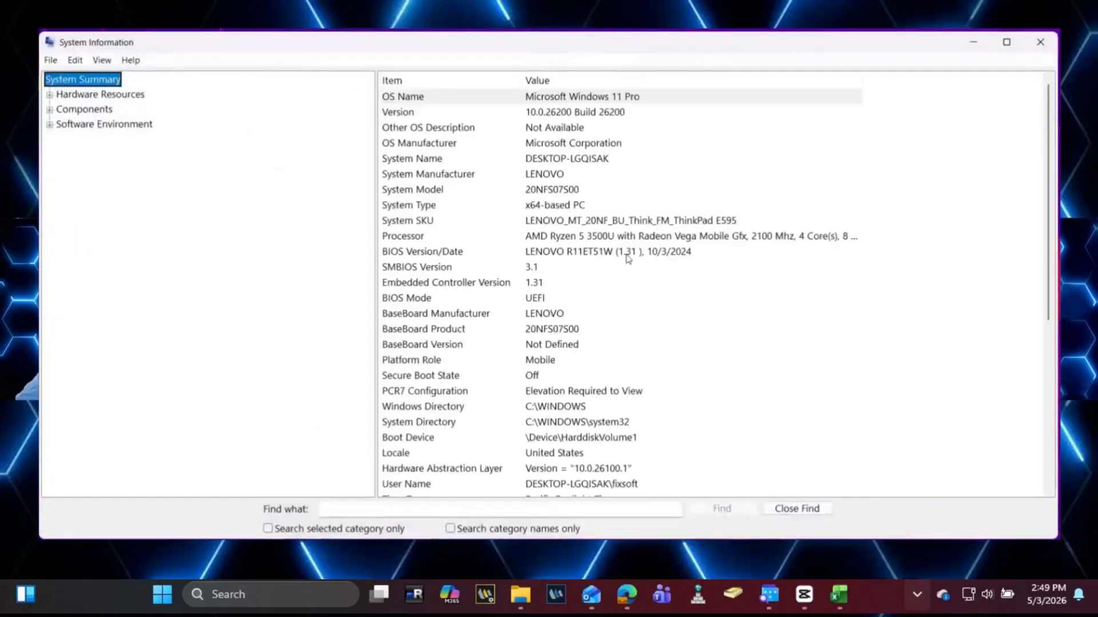
pyautogui.click(472, 238)
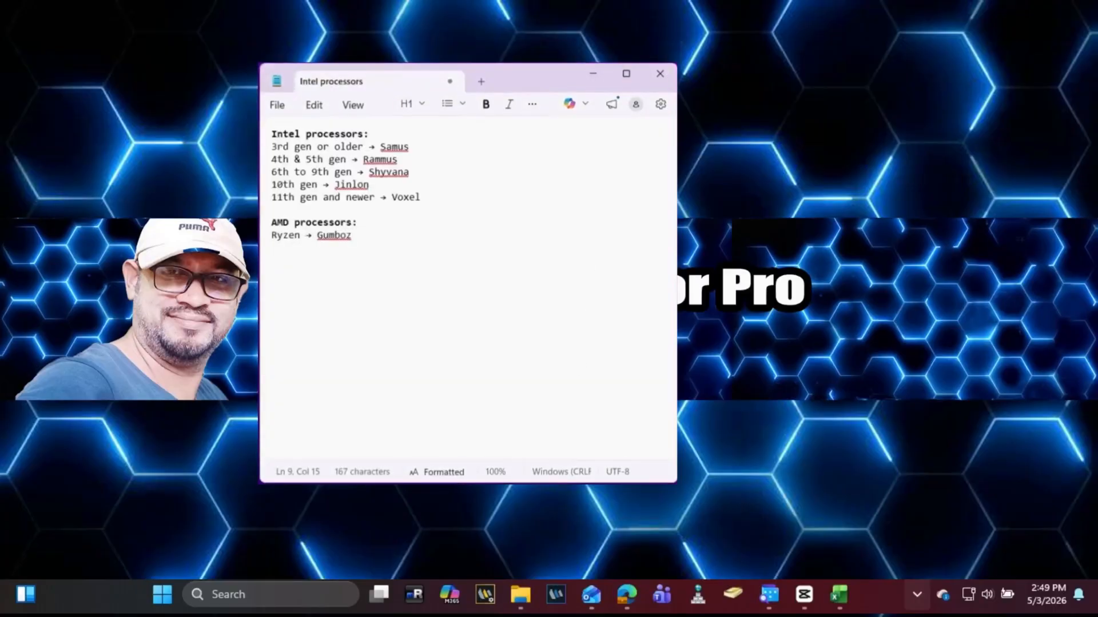
# Step: Search the web for 'cross tech', open the cros.tech Chrome OS Updates site and its device list
pyautogui.moveTo(627, 594)
pyautogui.click(588, 519)
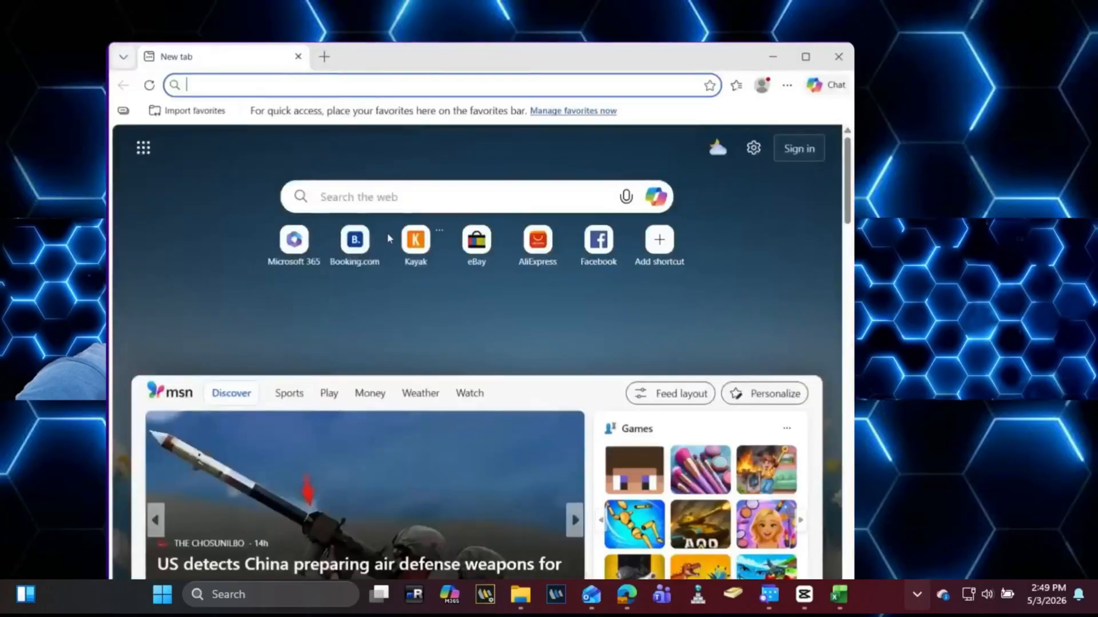
pyautogui.write('cross tech')
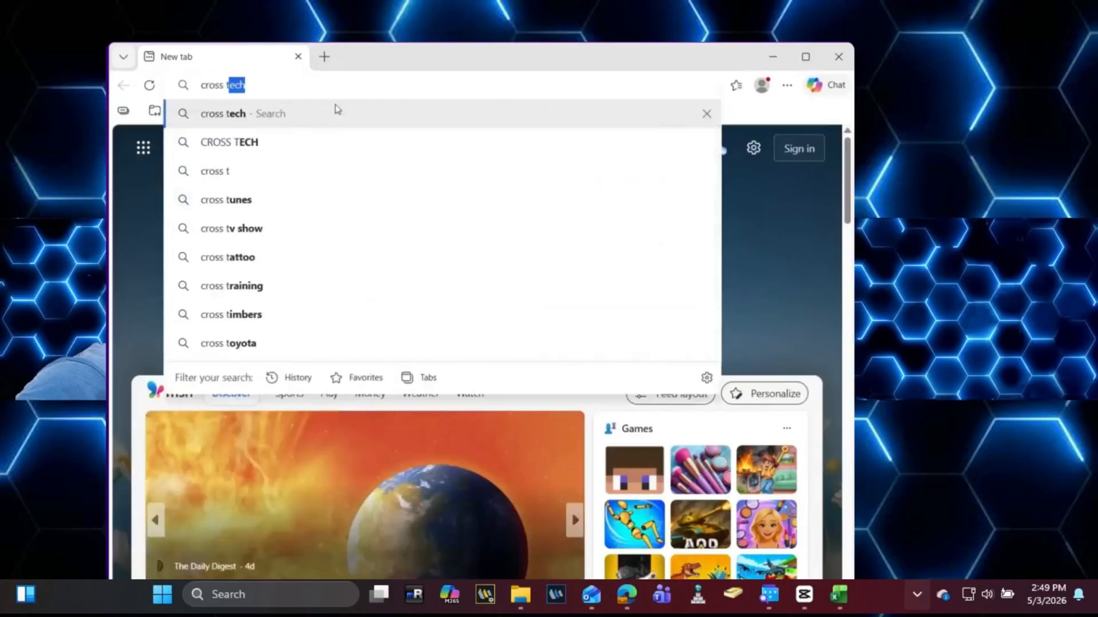
pyautogui.press('Return')
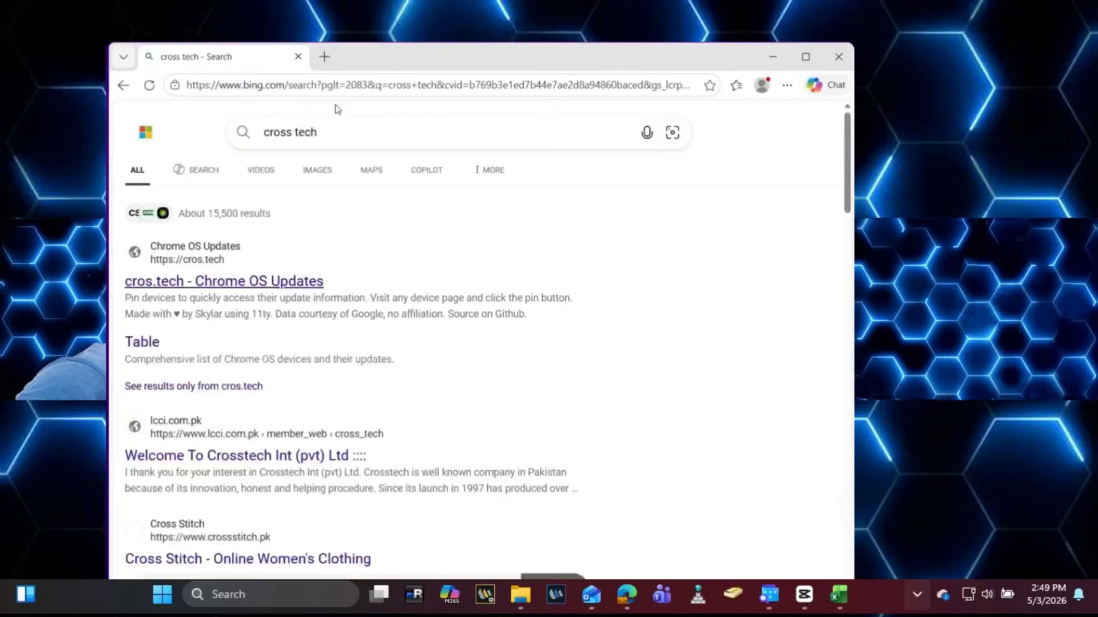
pyautogui.click(241, 282)
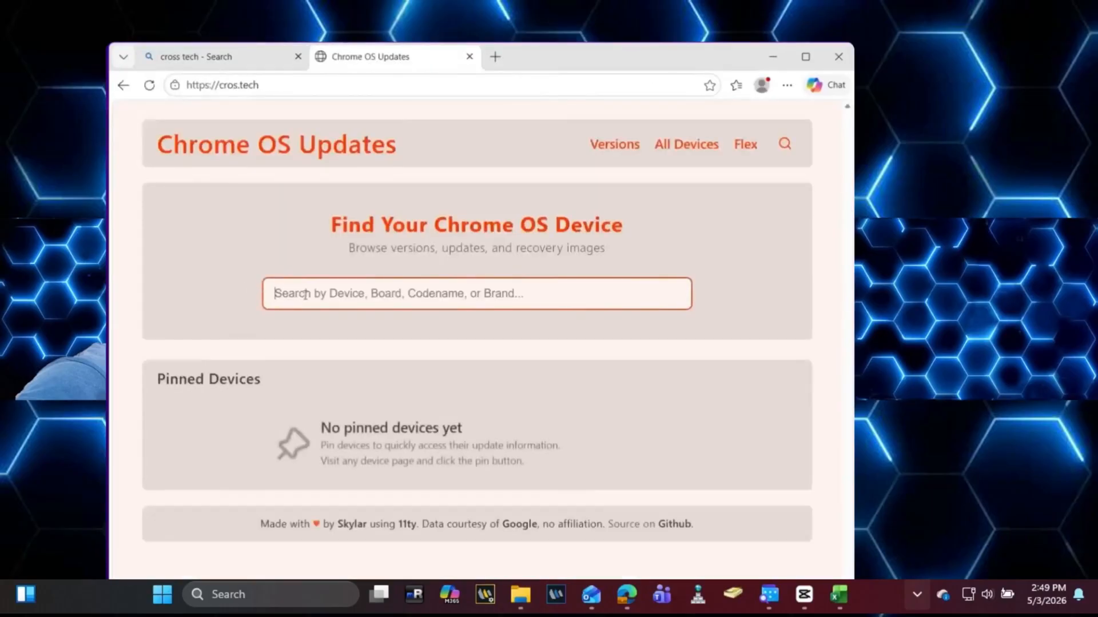
pyautogui.click(309, 295)
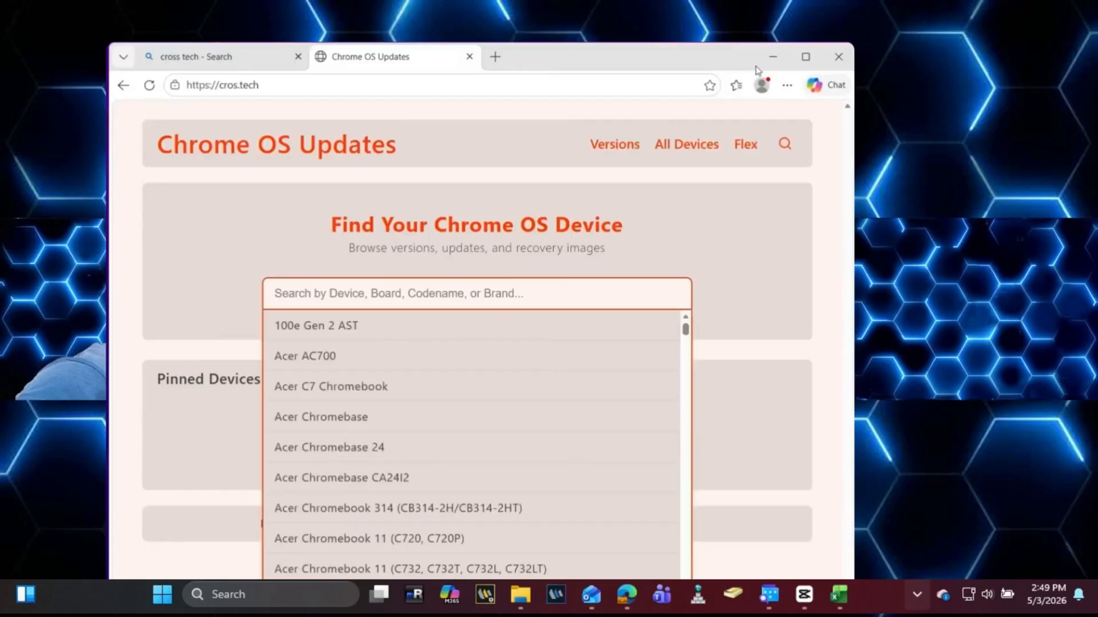
# Step: Copy Gumboz from the note into the device search, open its page, and download Recovery 146
pyautogui.click(773, 56)
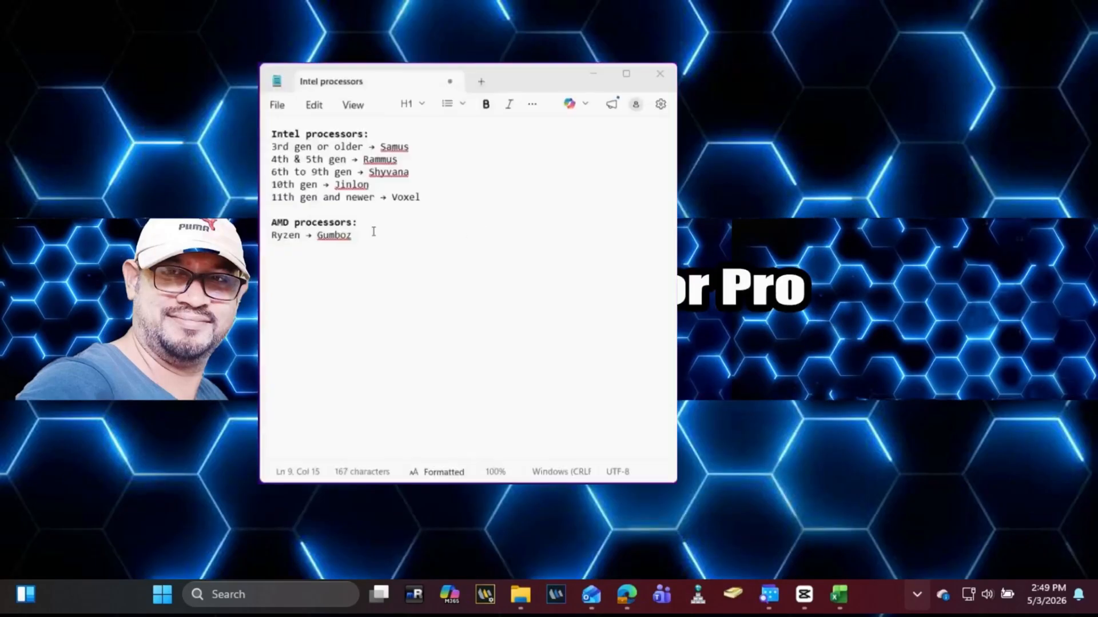
pyautogui.moveTo(373, 232); pyautogui.dragTo(316, 235)
pyautogui.hotkey('ctrl', 'c')
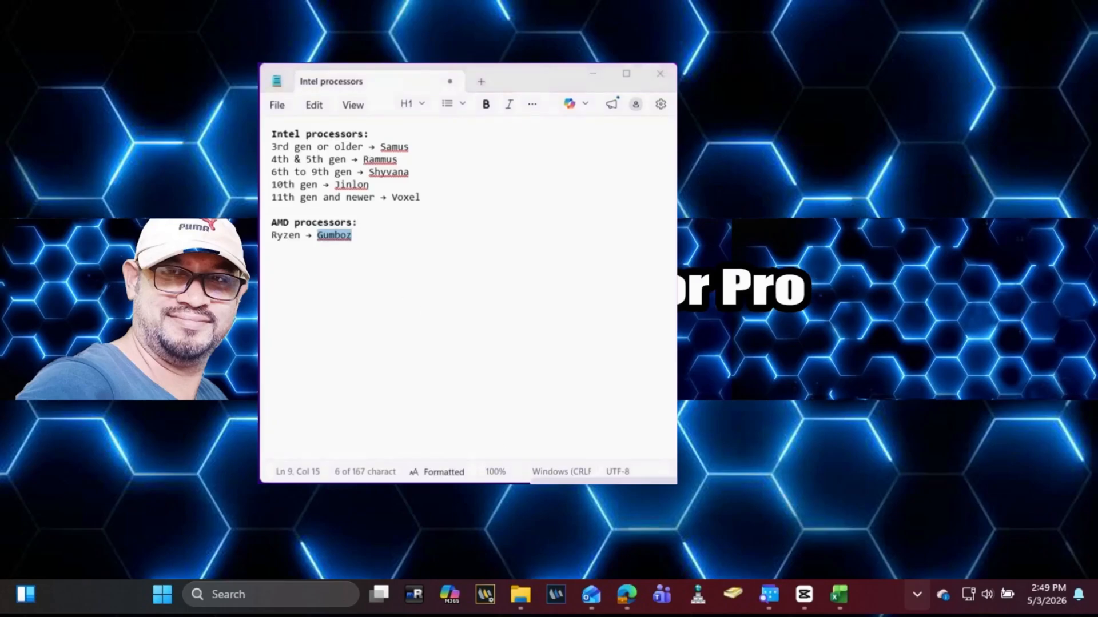
pyautogui.moveTo(626, 595)
pyautogui.click(581, 534)
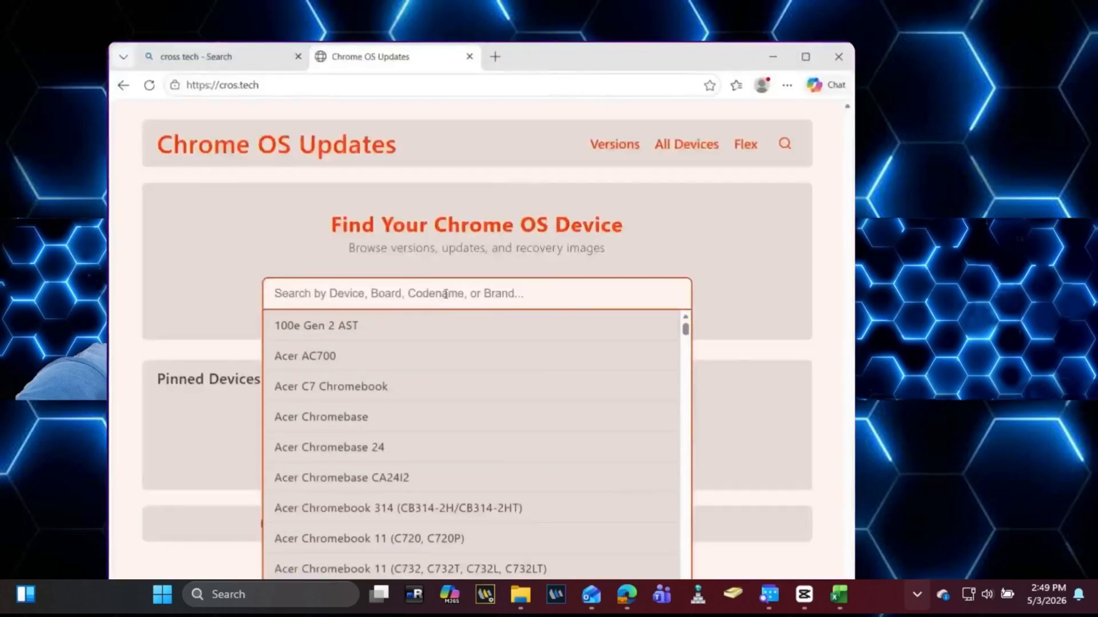
pyautogui.hotkey('ctrl', 'v')
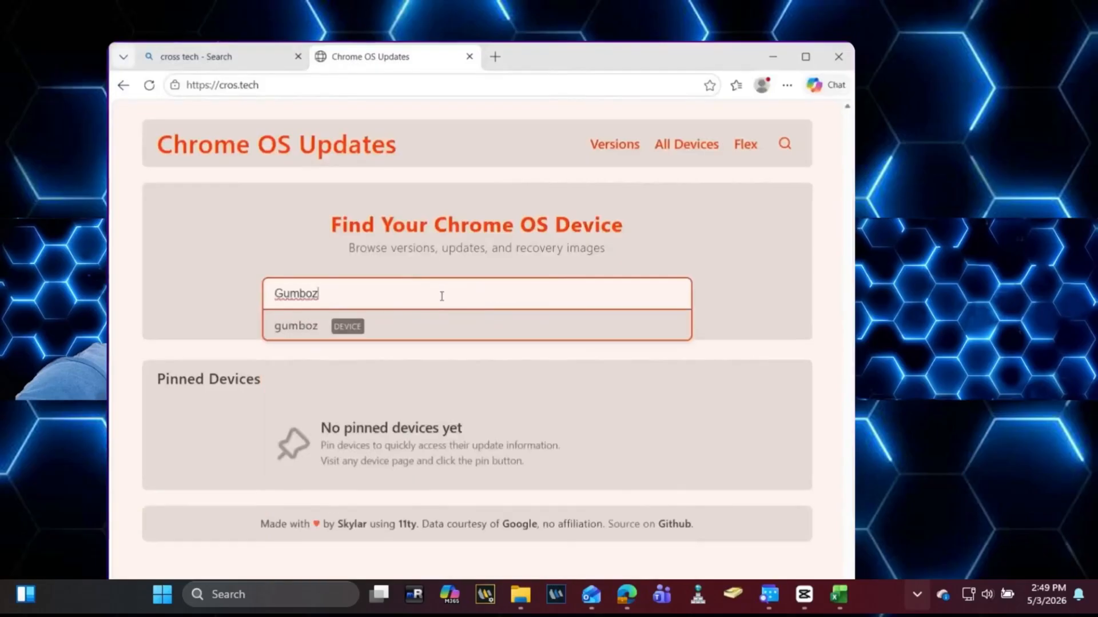
pyautogui.click(340, 326)
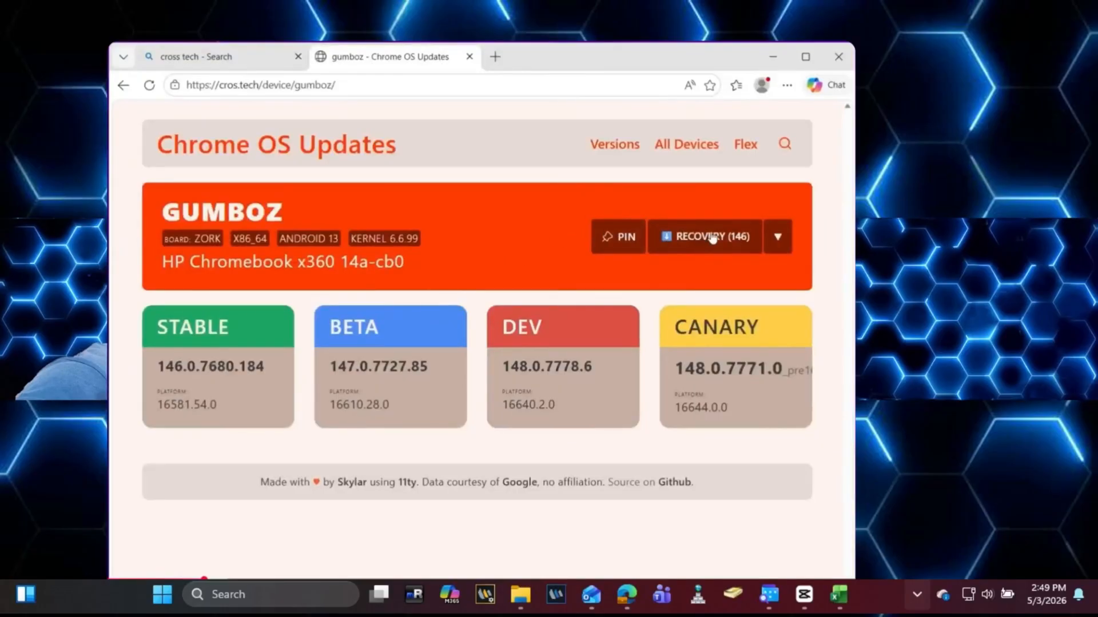
pyautogui.click(707, 243)
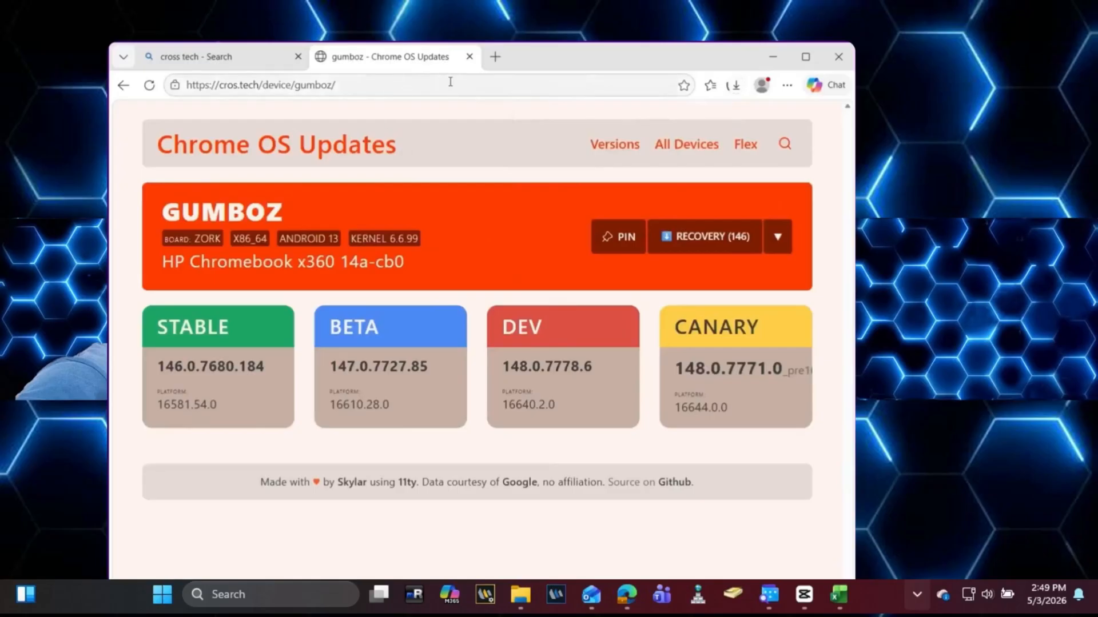
# Step: Search for 'download brunch framework' in a new tab and open the sebanc/brunch GitHub repository
pyautogui.click(495, 56)
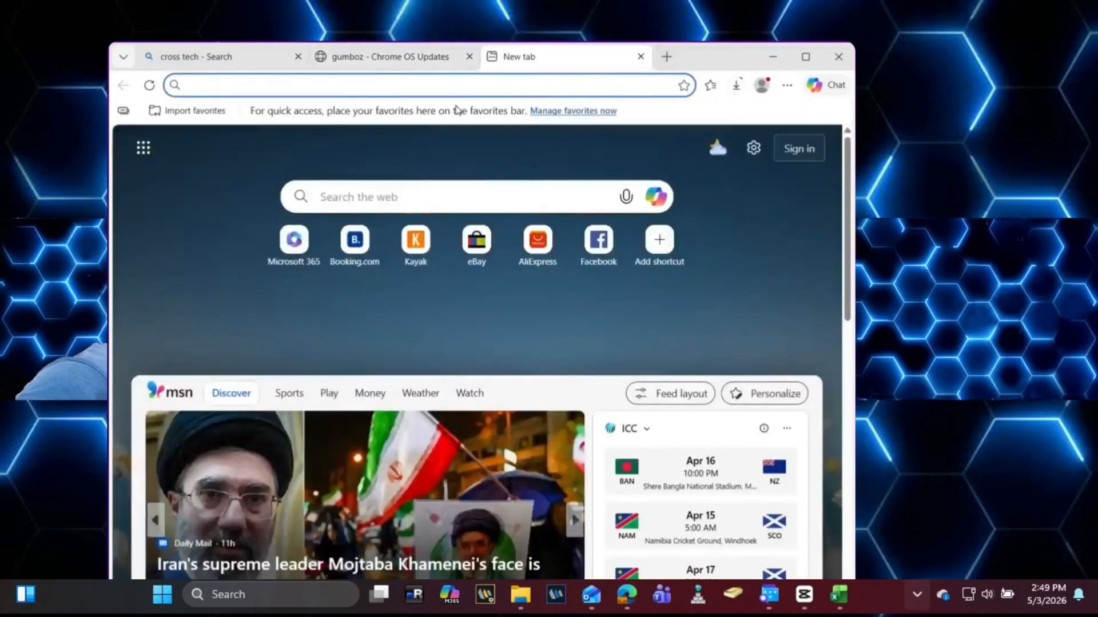
pyautogui.write('down')
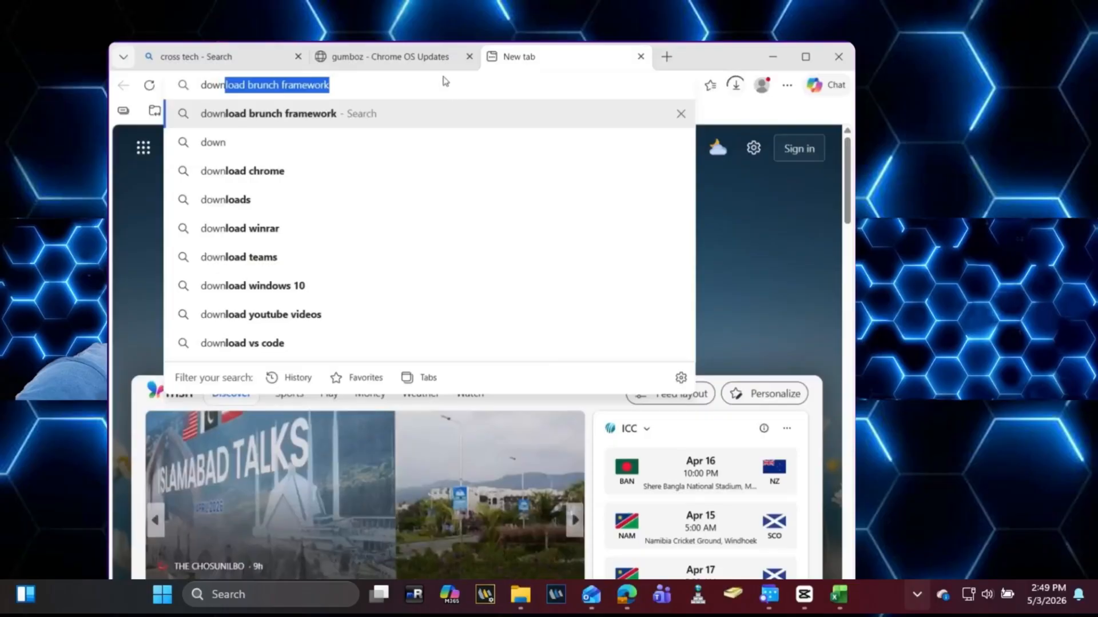
pyautogui.press('Right')
pyautogui.press('Return')
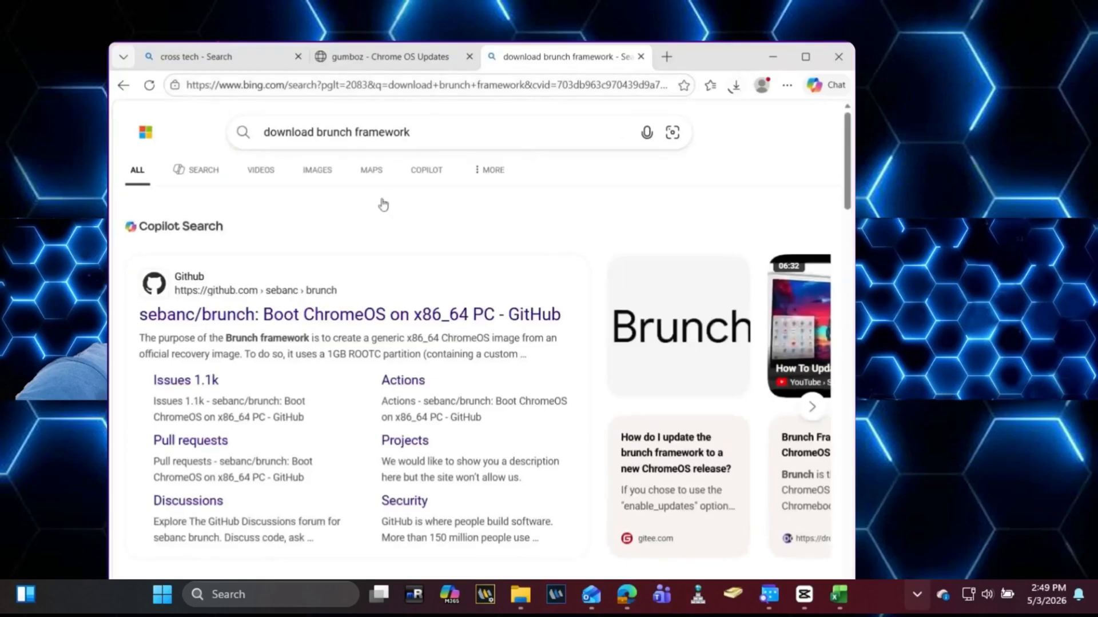
pyautogui.click(368, 320)
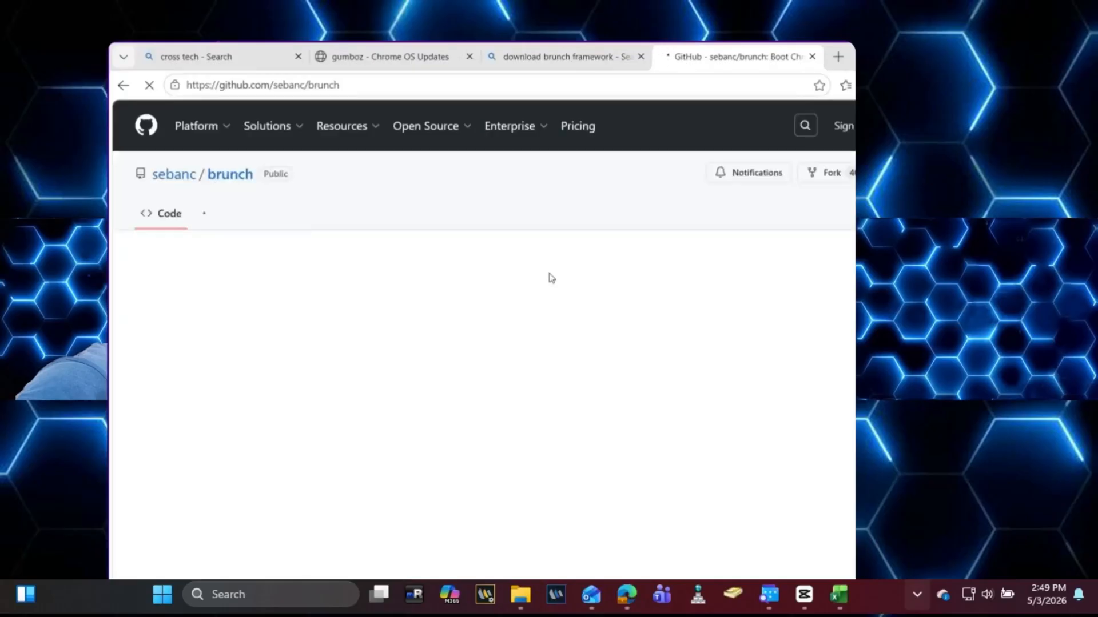
# Step: Open the latest r145 stable release and download brunch_r145_stable_20260306.tar.gz from its Assets
pyautogui.scroll(-2, 550, 278)
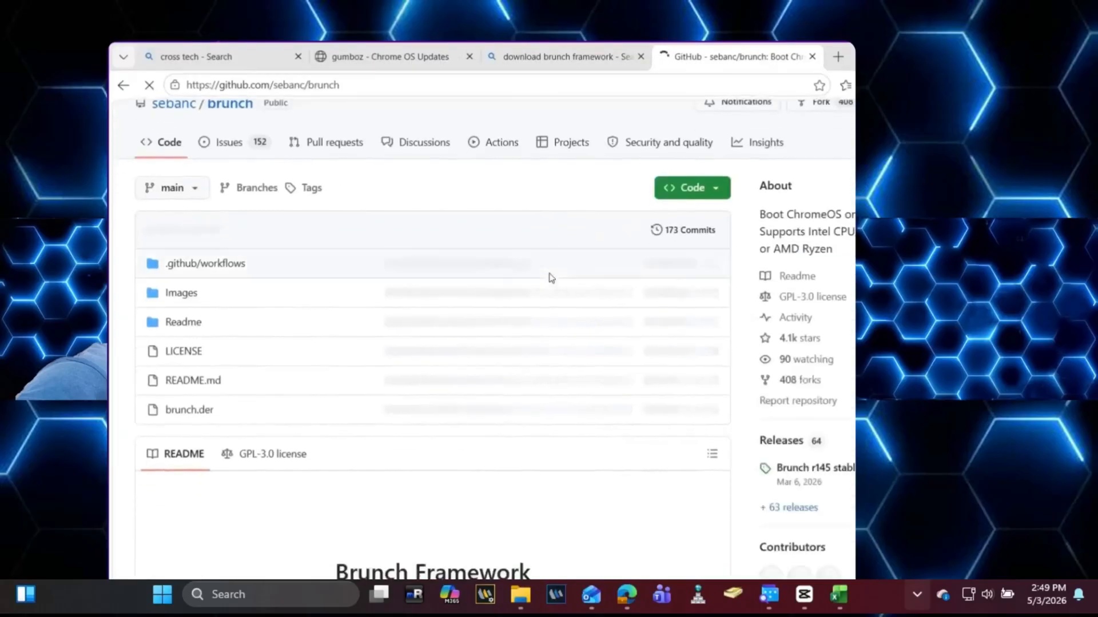
pyautogui.scroll(-3, 550, 277)
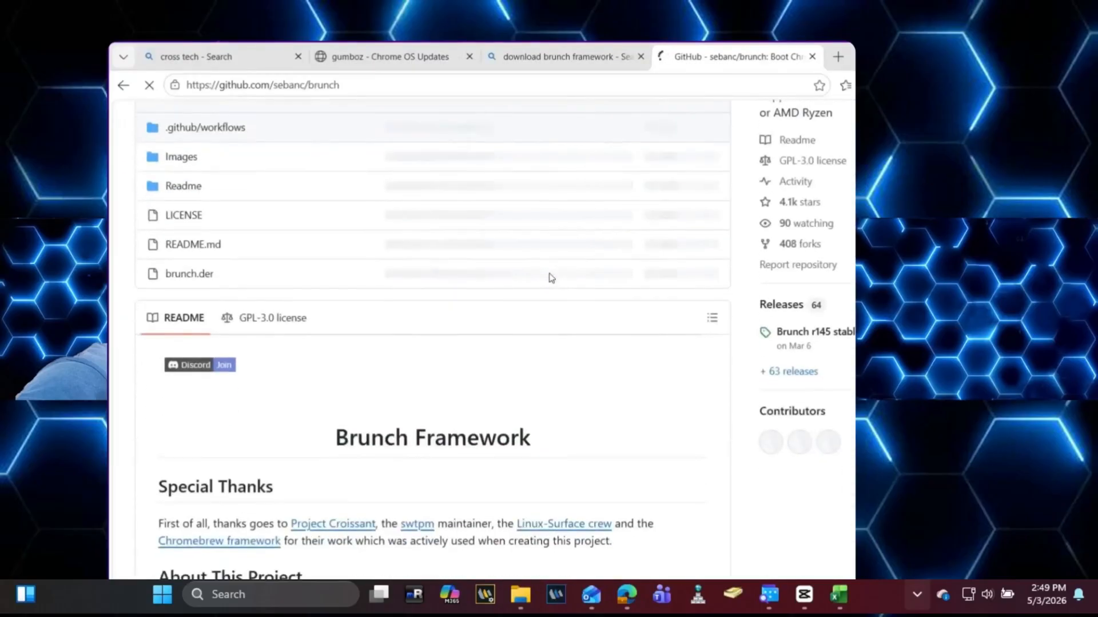
pyautogui.click(804, 333)
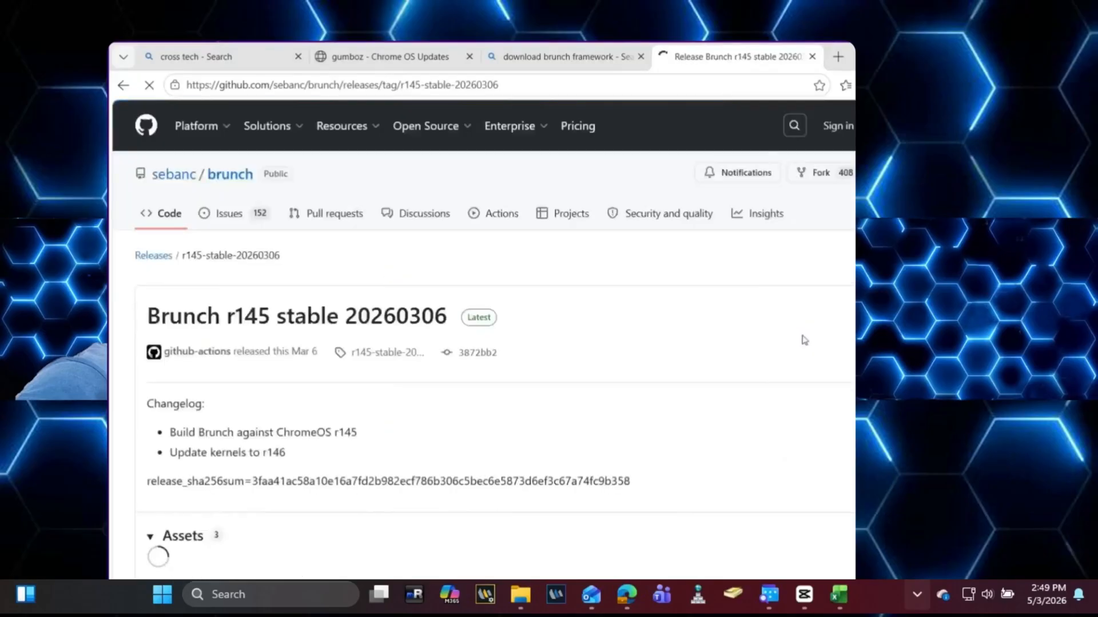
pyautogui.scroll(-2, 679, 381)
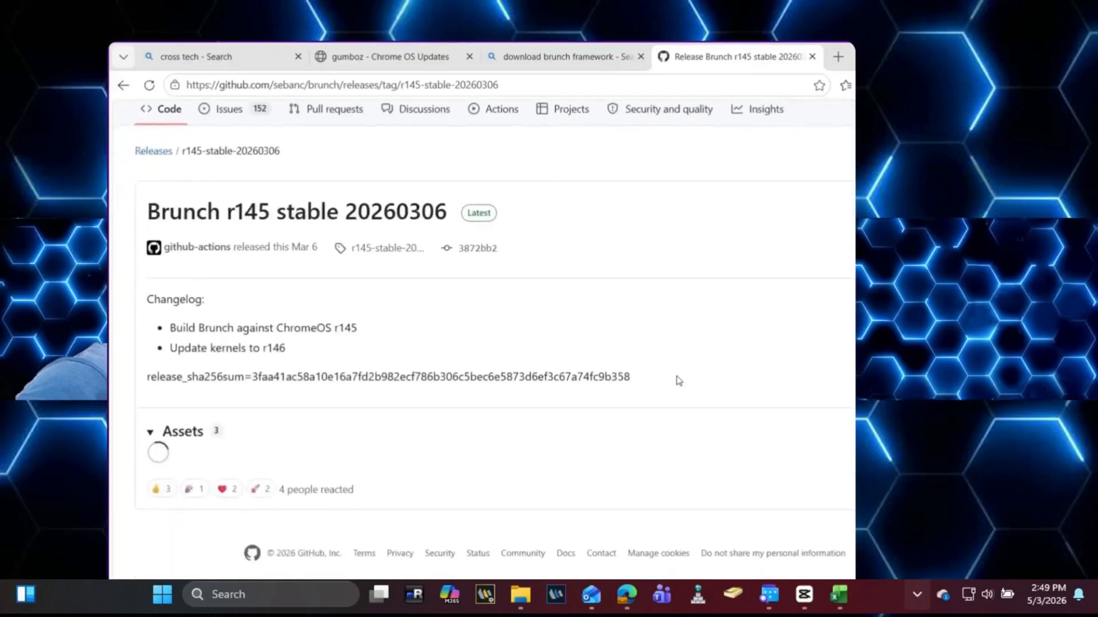
pyautogui.scroll(-2, 303, 436)
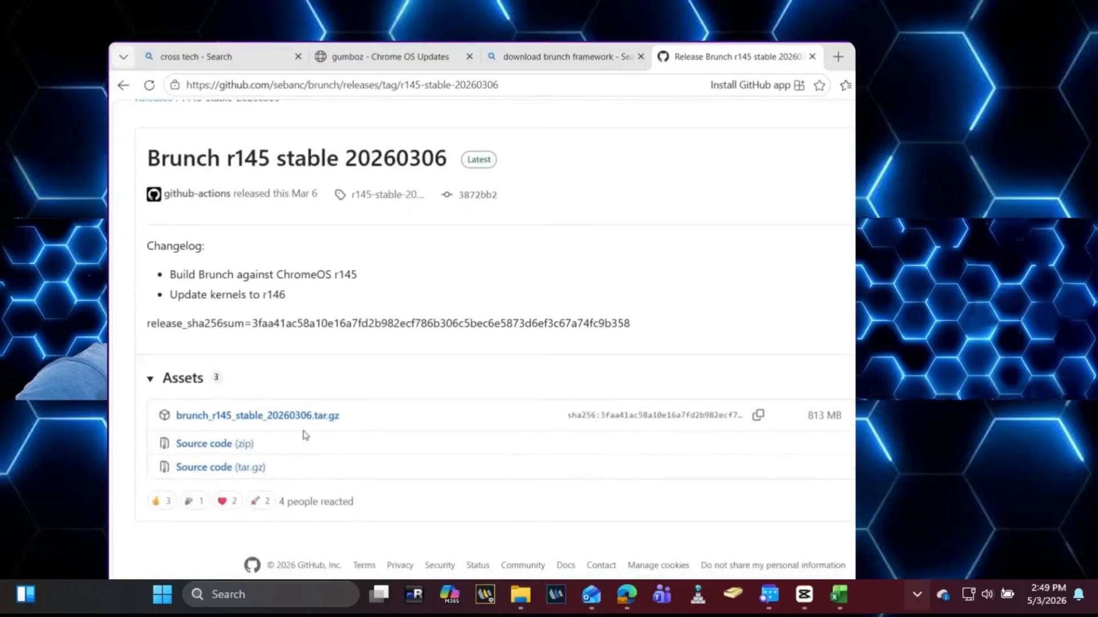
pyautogui.scroll(1, 305, 436)
pyautogui.click(258, 423)
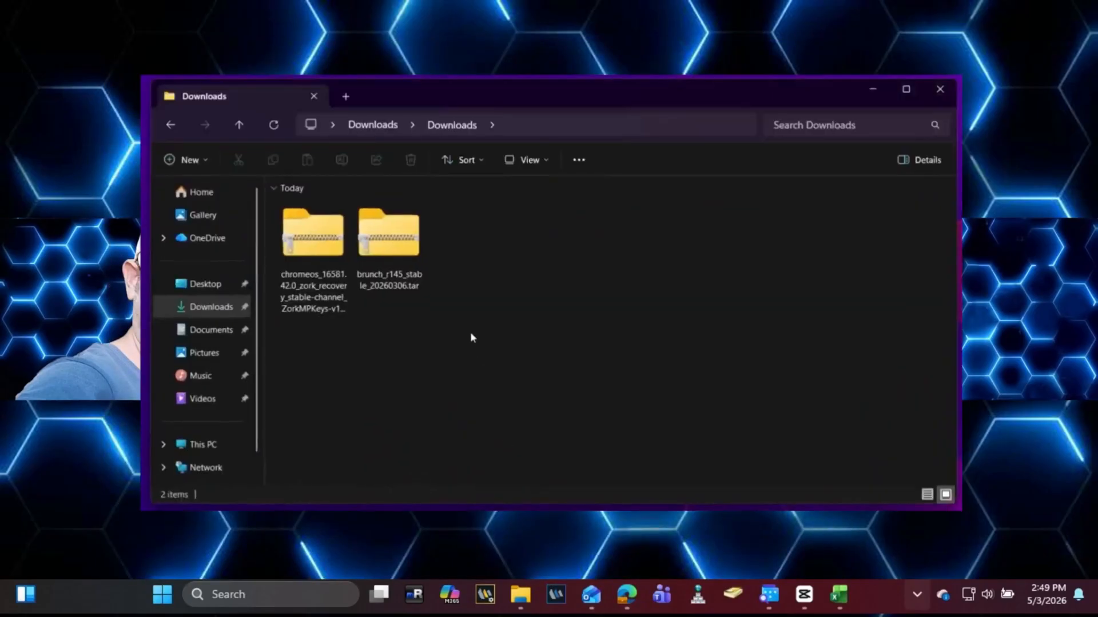
# Step: Extract the chromeos zork recovery zip with 'Show extracted files when complete' unchecked
pyautogui.click(319, 252)
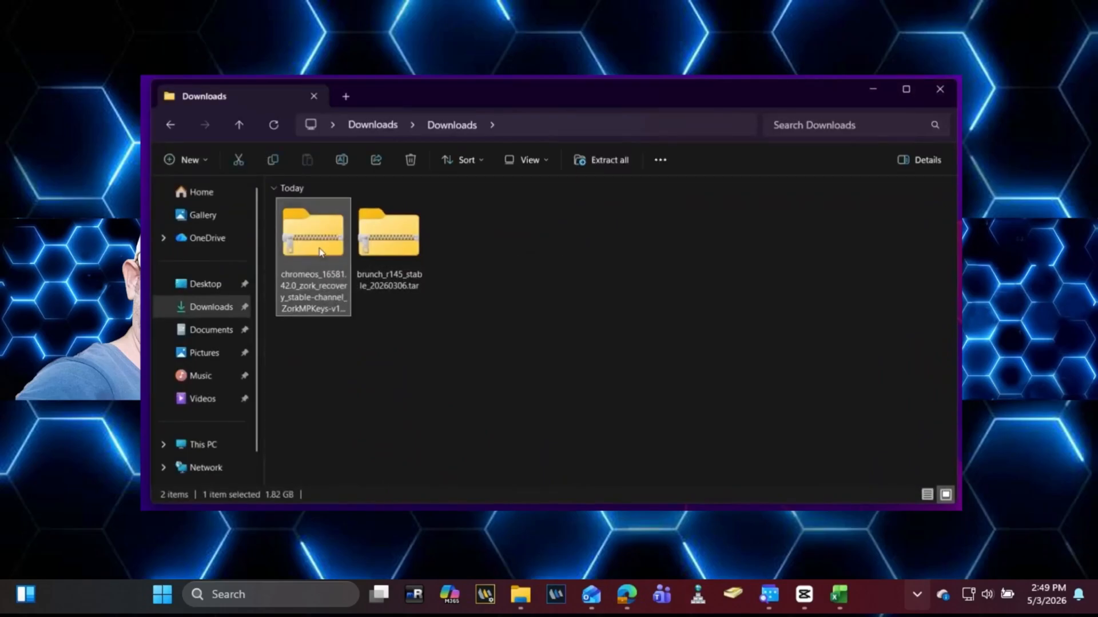
pyautogui.rightClick(319, 252)
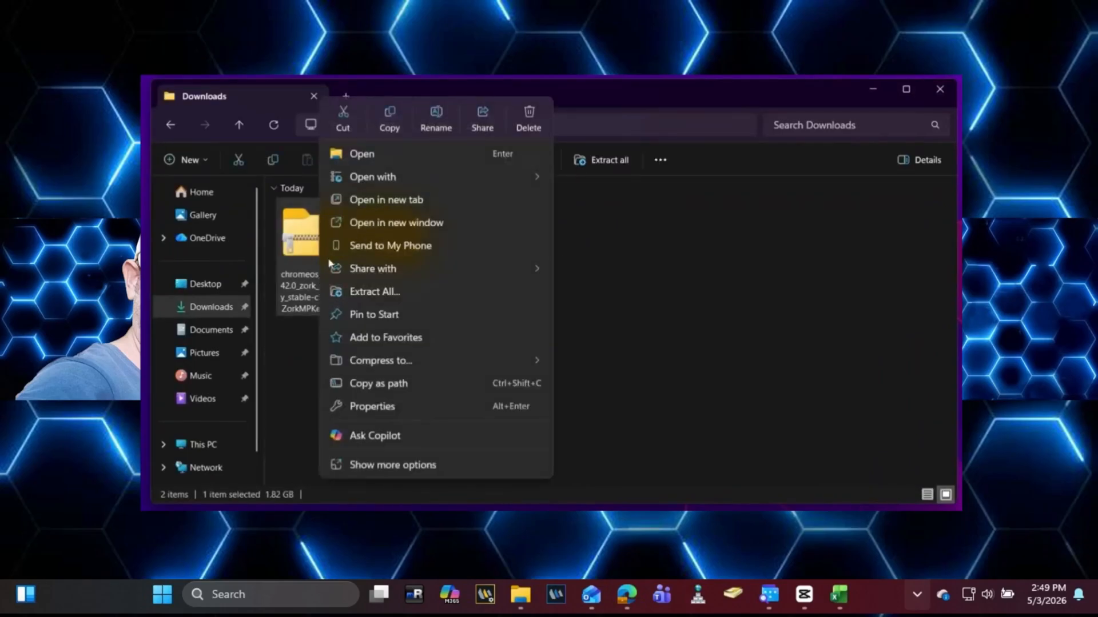
pyautogui.click(397, 291)
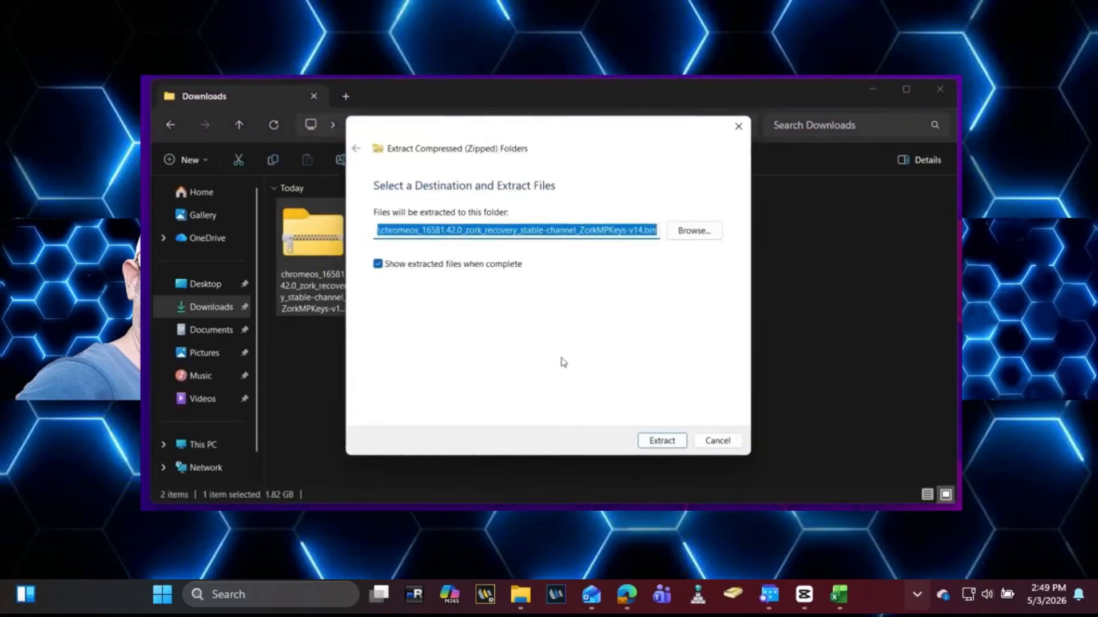
pyautogui.click(506, 271)
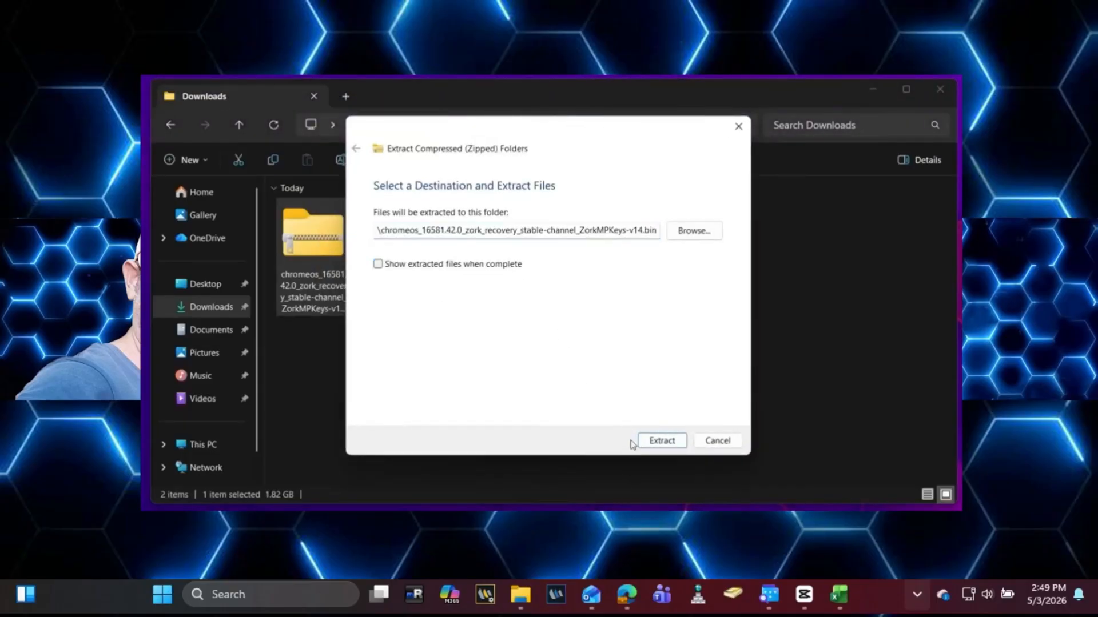
pyautogui.click(658, 442)
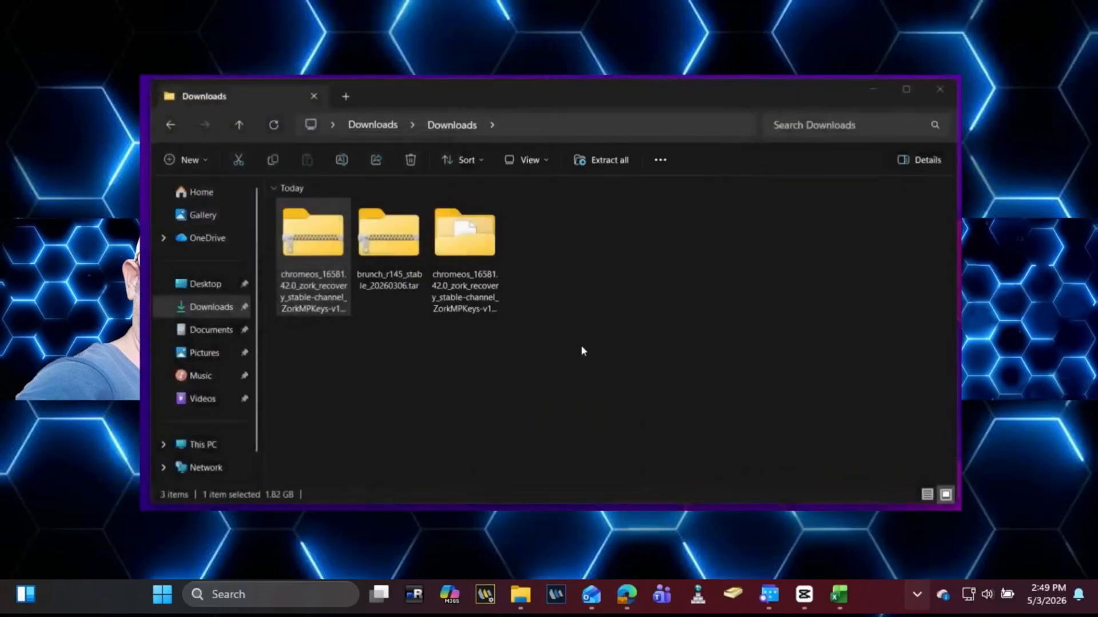
pyautogui.click(582, 348)
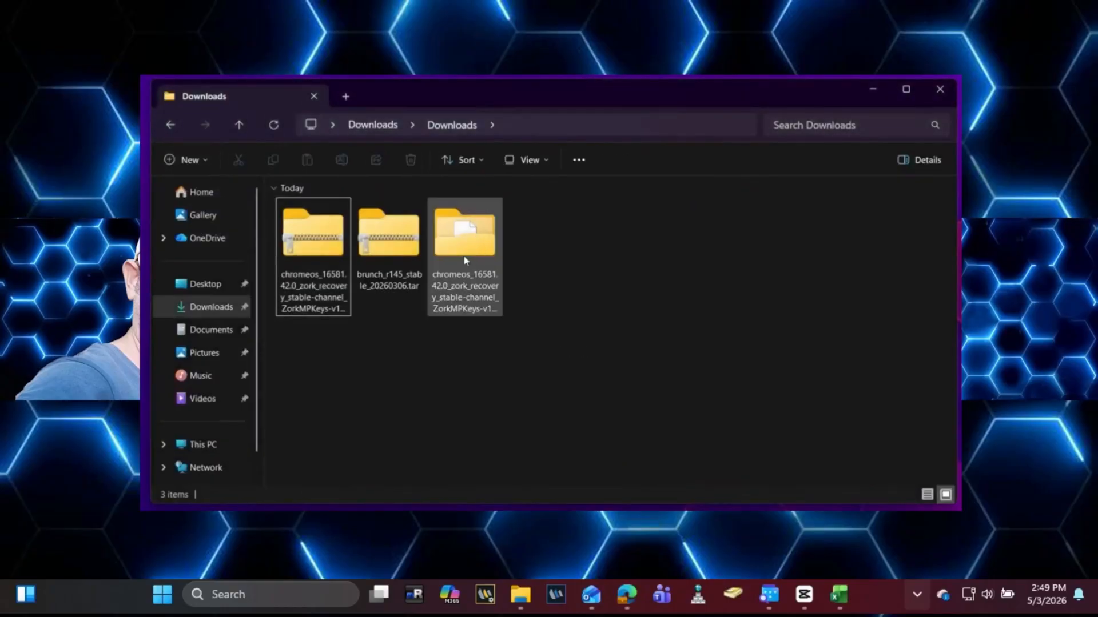
# Step: Extract the brunch_r145 tar archive into its own folder in Downloads
pyautogui.click(395, 217)
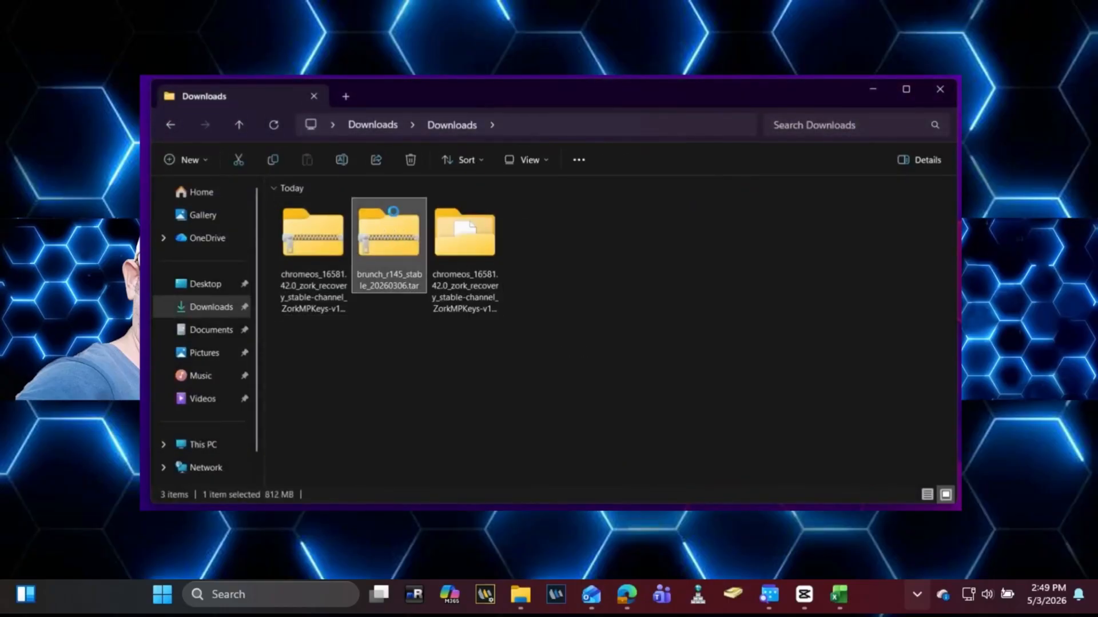
pyautogui.rightClick(393, 215)
pyautogui.click(495, 290)
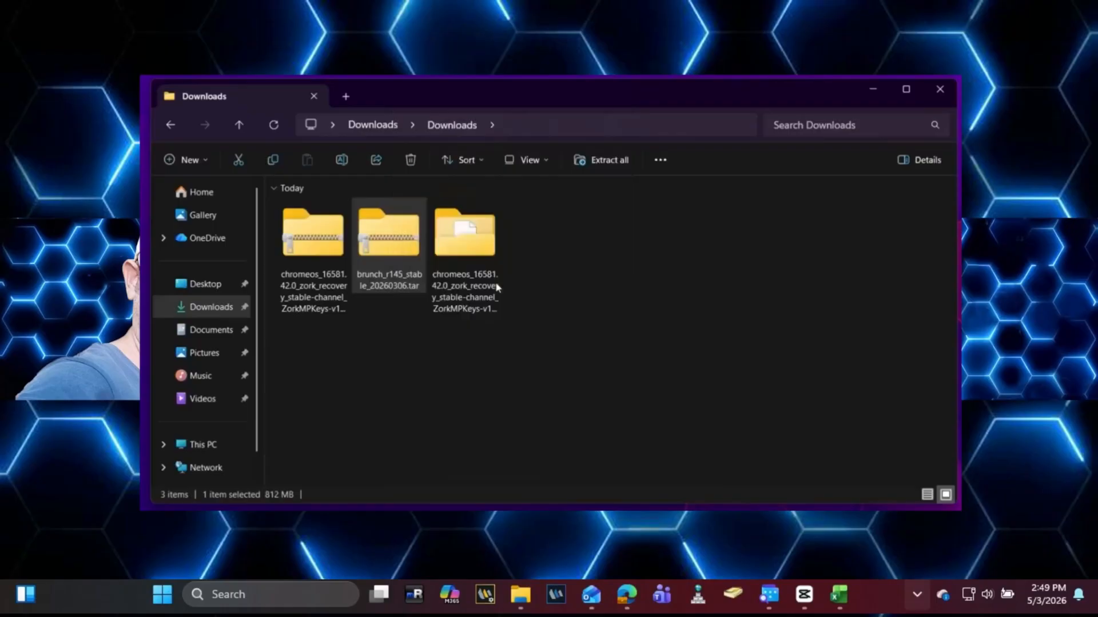
pyautogui.click(663, 447)
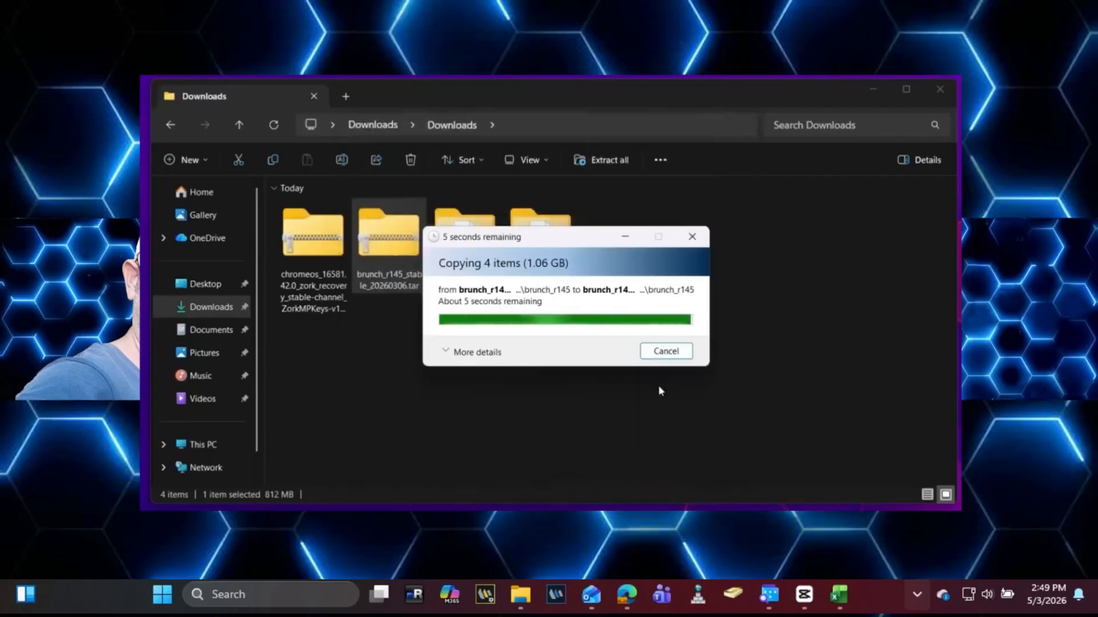
# Step: Delete both original downloaded archives, keeping only the extracted folders
pyautogui.click(659, 390)
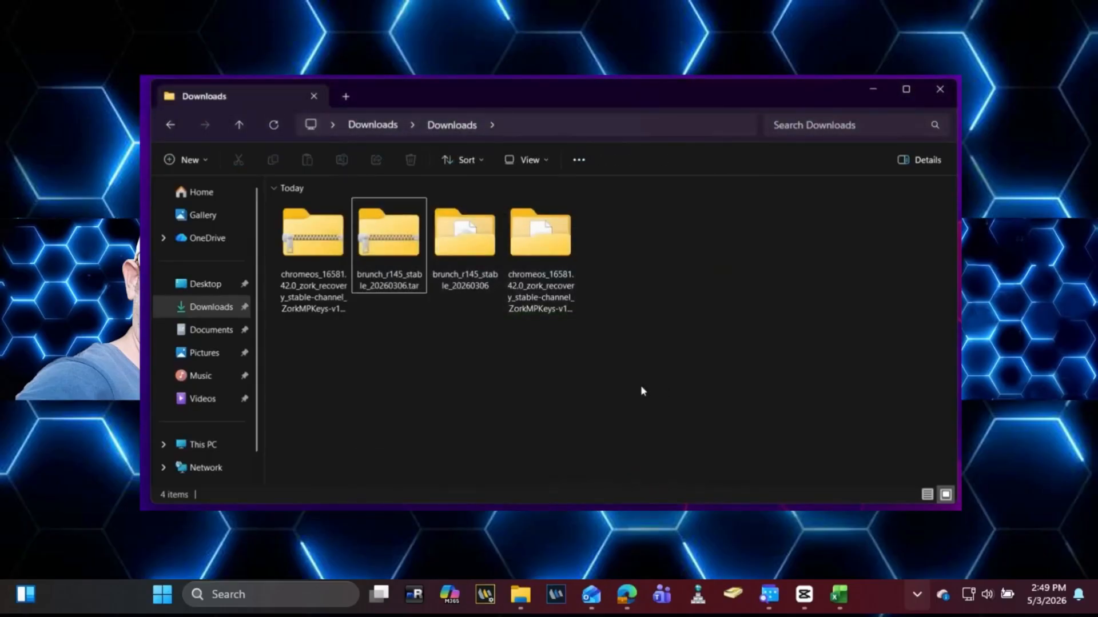
pyautogui.moveTo(342, 277); pyautogui.dragTo(306, 251)
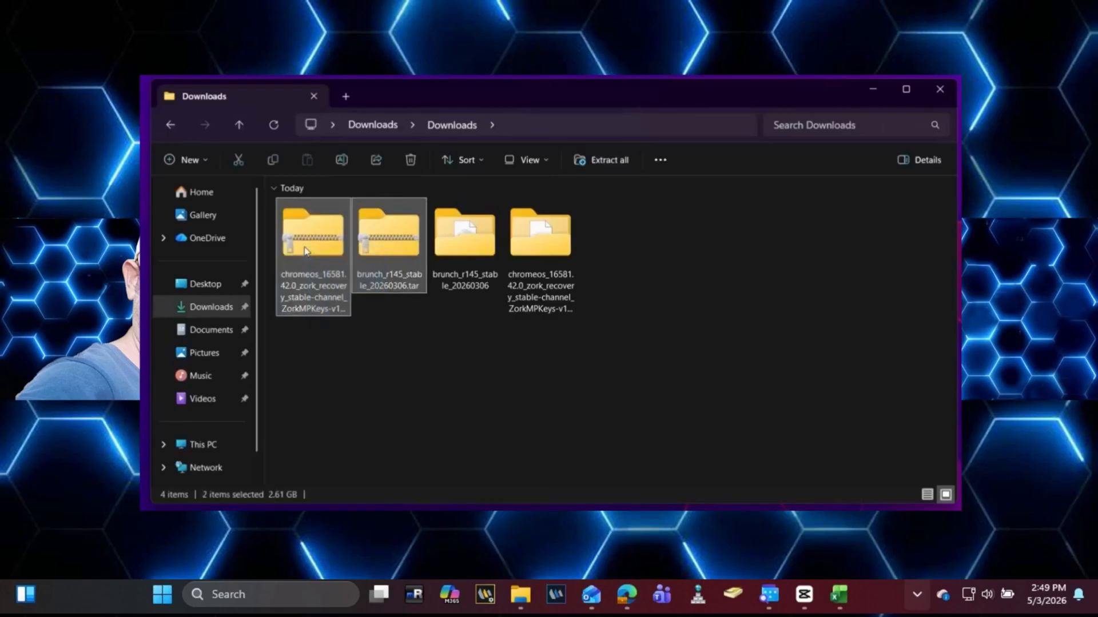
pyautogui.press('Delete')
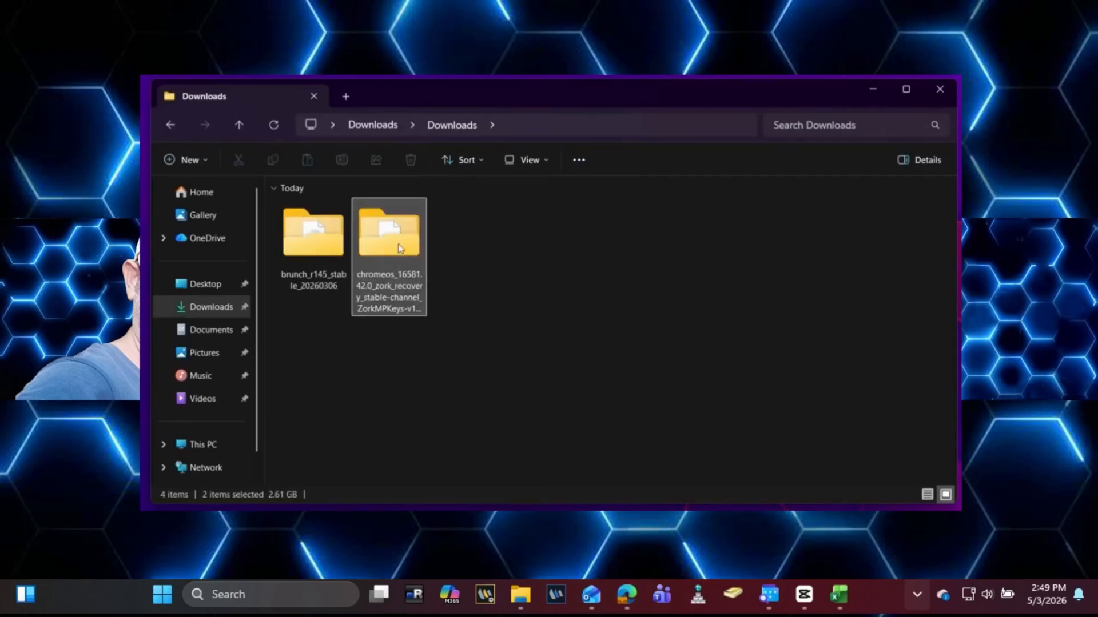
# Step: Create a new folder named 'chromeos' in Downloads
pyautogui.rightClick(478, 260)
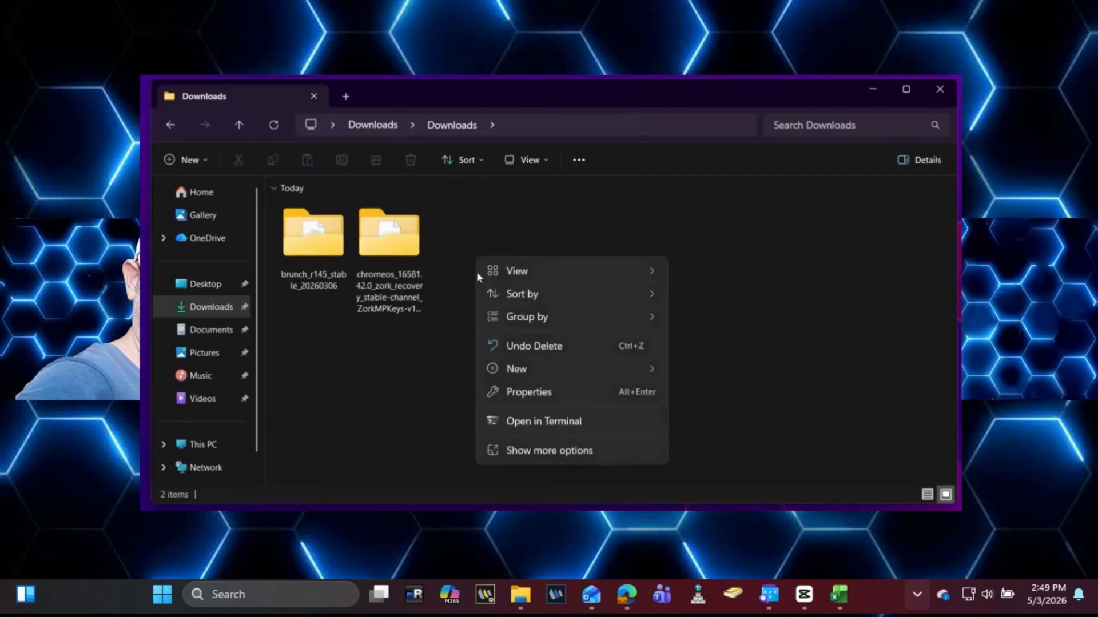
pyautogui.moveTo(545, 367)
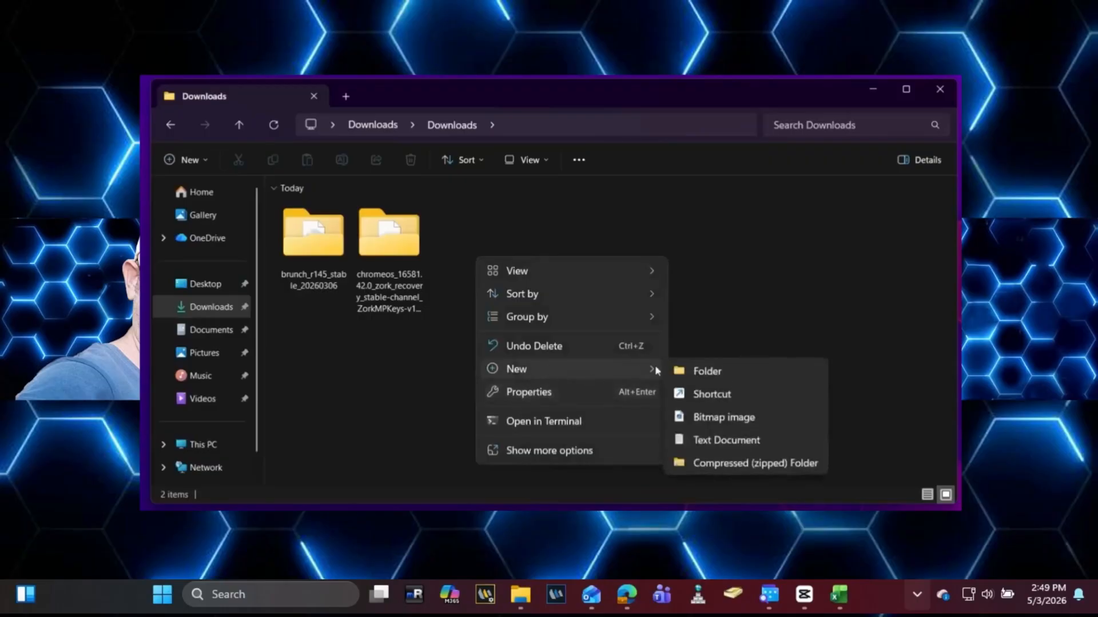
pyautogui.click(691, 373)
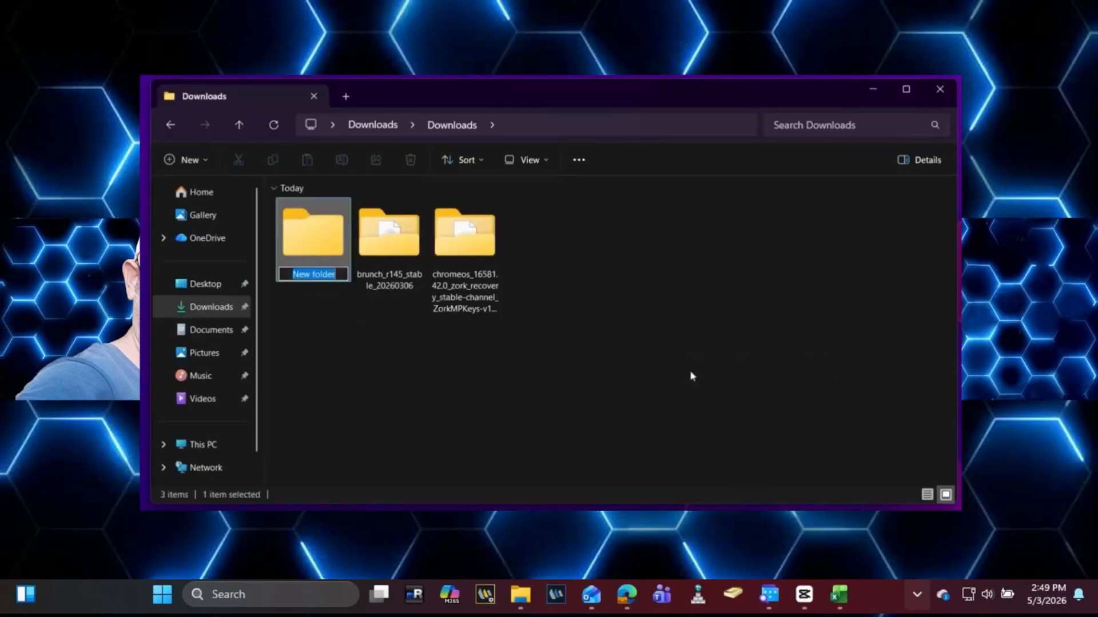
pyautogui.write('chro')
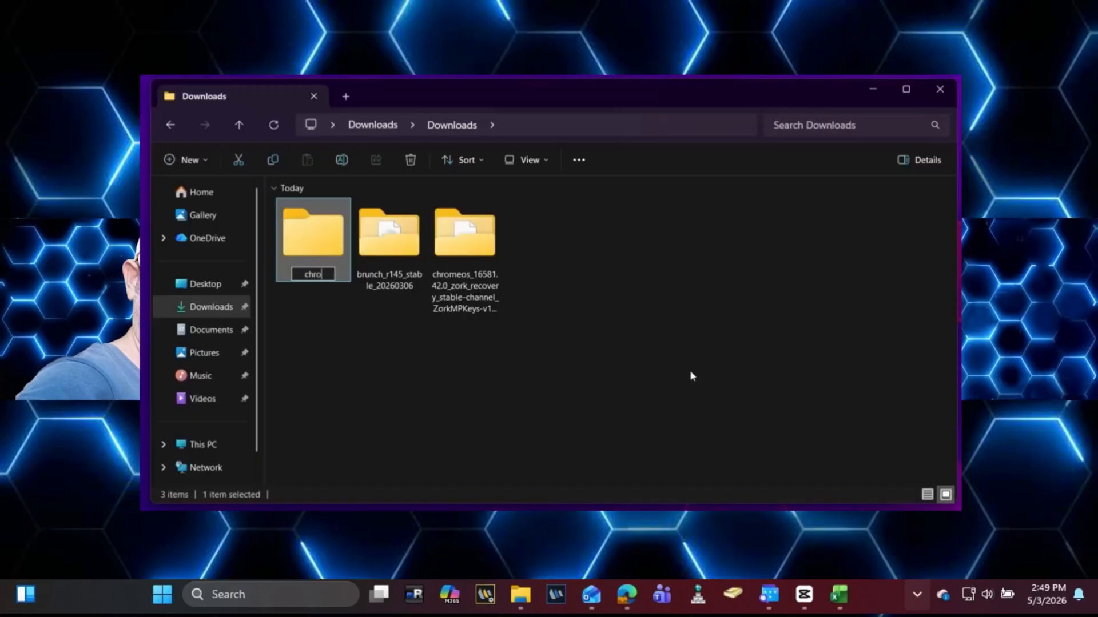
pyautogui.write('meos')
pyautogui.press('Return')
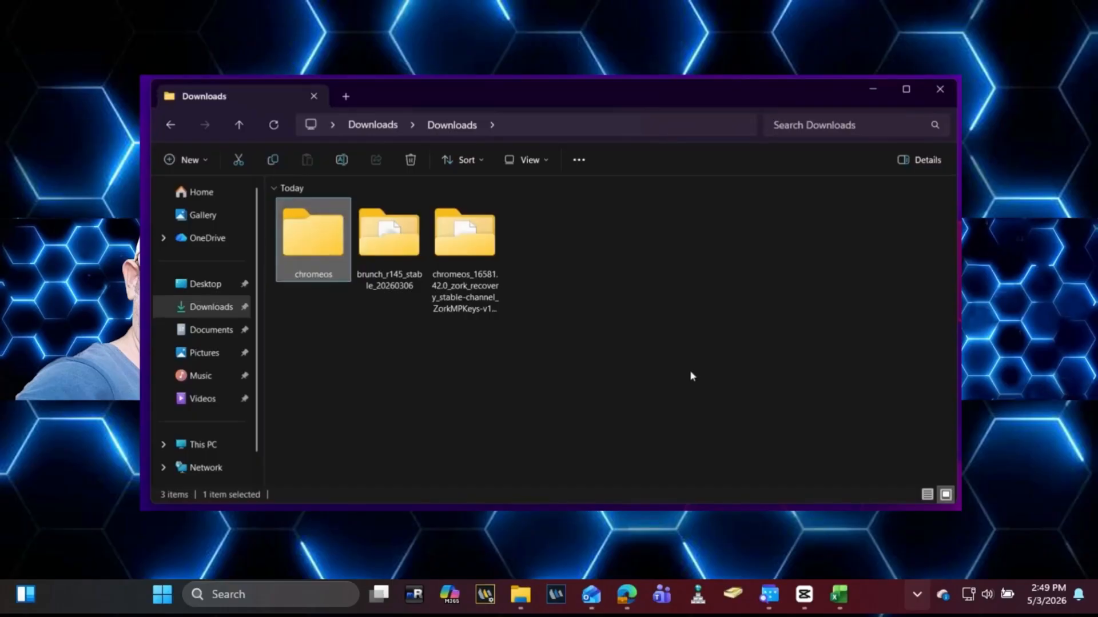
# Step: Copy the four Brunch files from brunch_r145_stable_20260306 into the chromeos folder
pyautogui.click(691, 374)
pyautogui.doubleClick(403, 247)
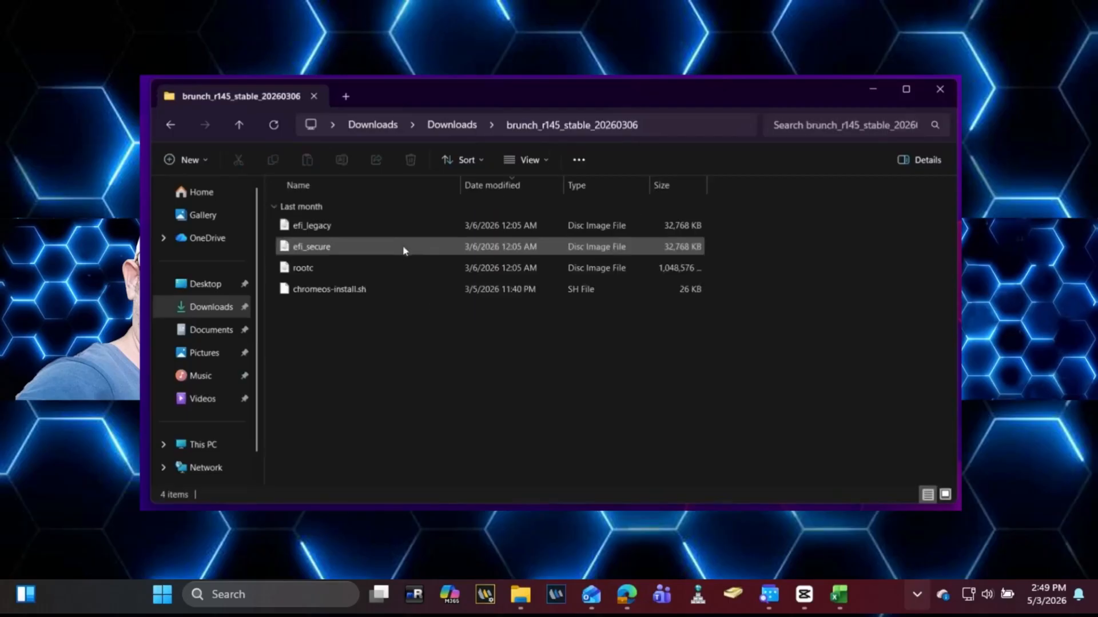
pyautogui.moveTo(381, 314); pyautogui.dragTo(376, 231)
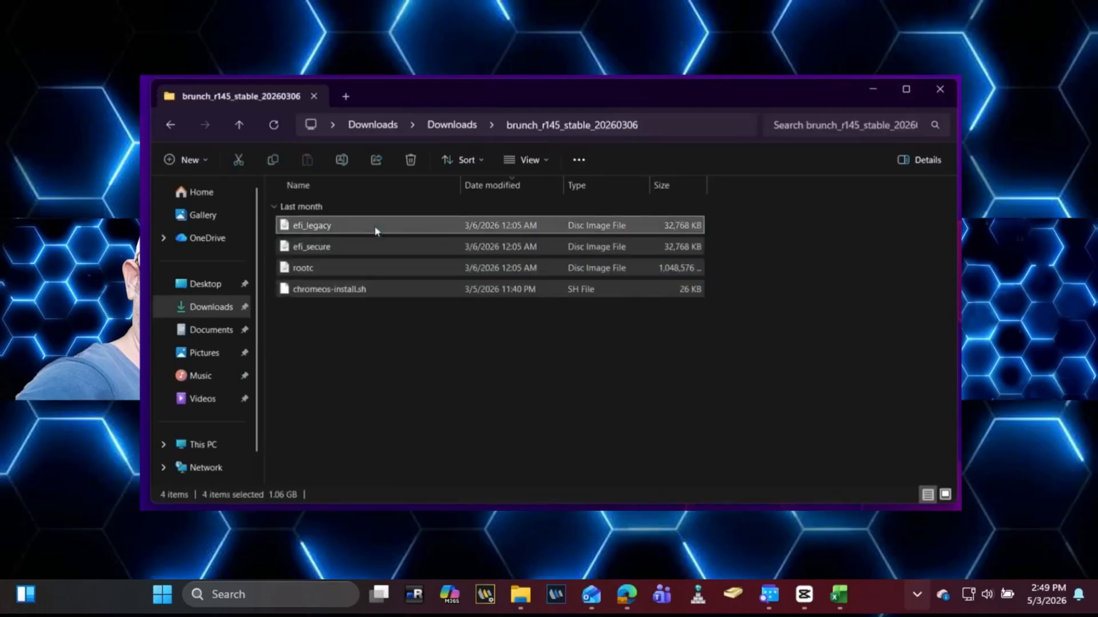
pyautogui.rightClick(375, 230)
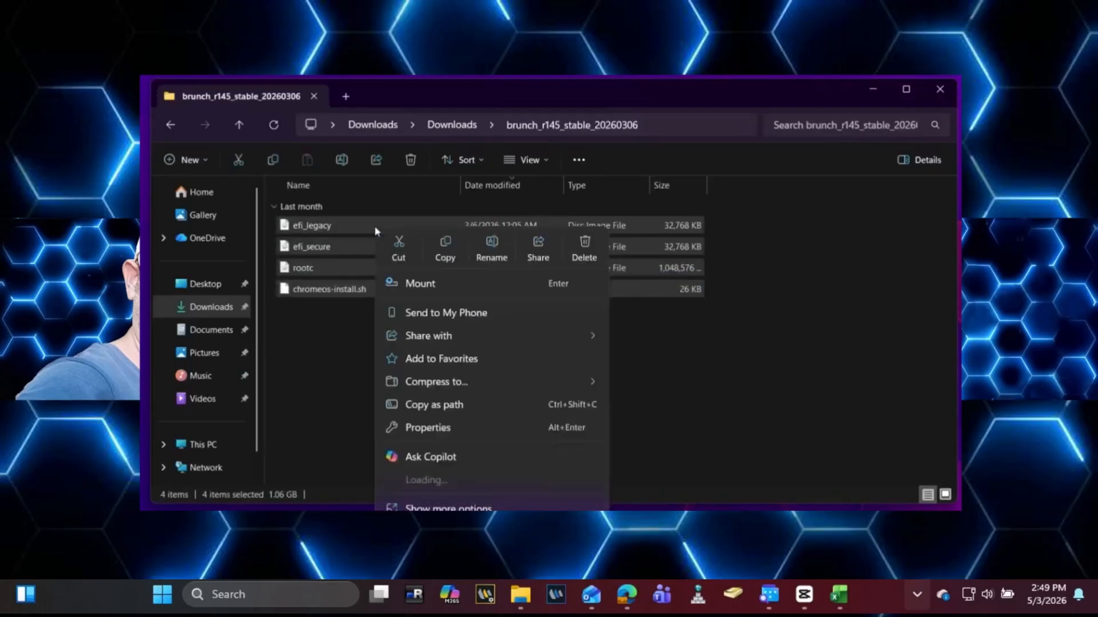
pyautogui.click(447, 245)
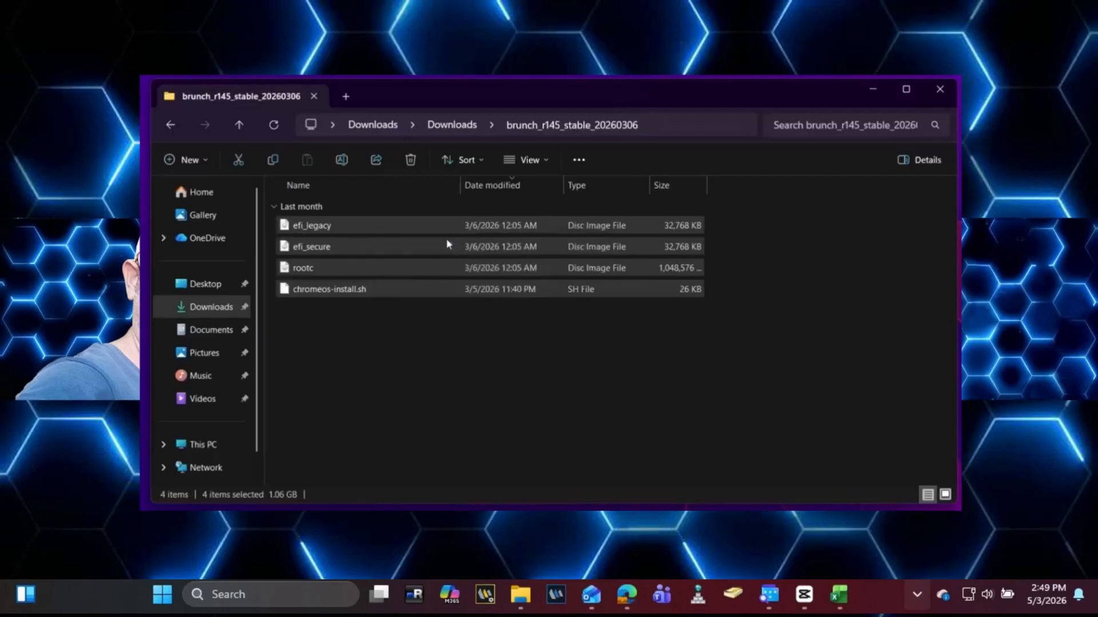
pyautogui.click(454, 126)
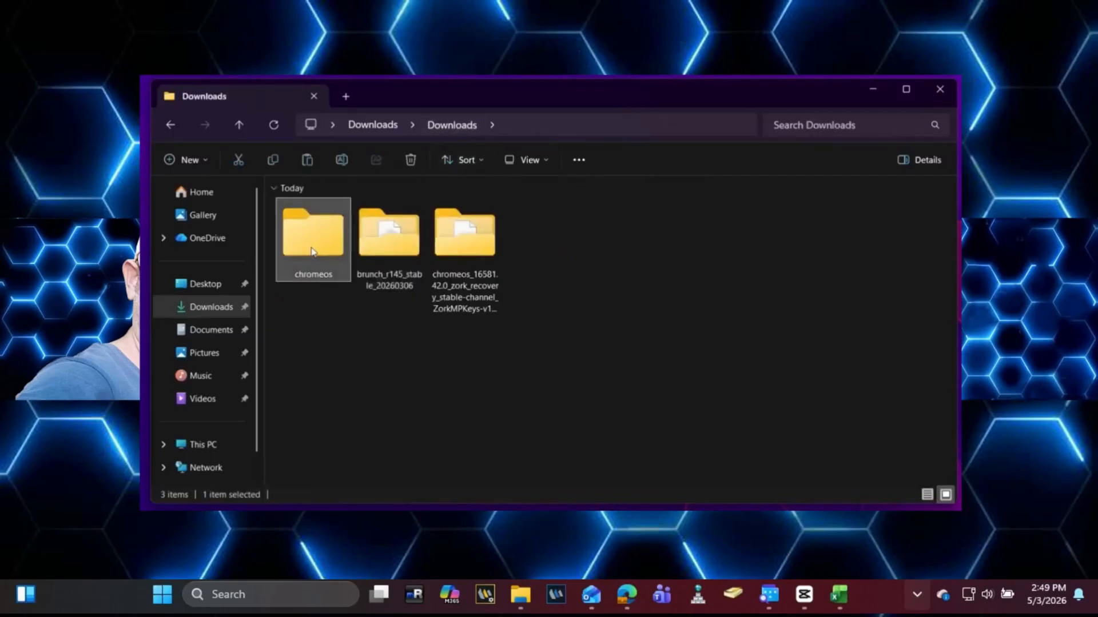
pyautogui.doubleClick(310, 248)
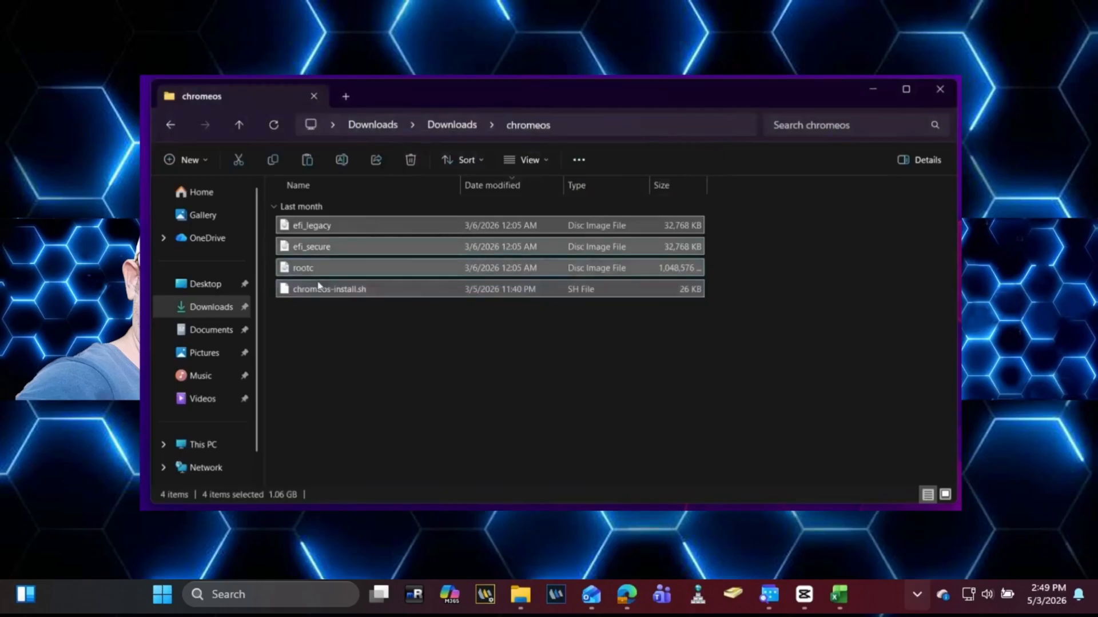
pyautogui.click(436, 127)
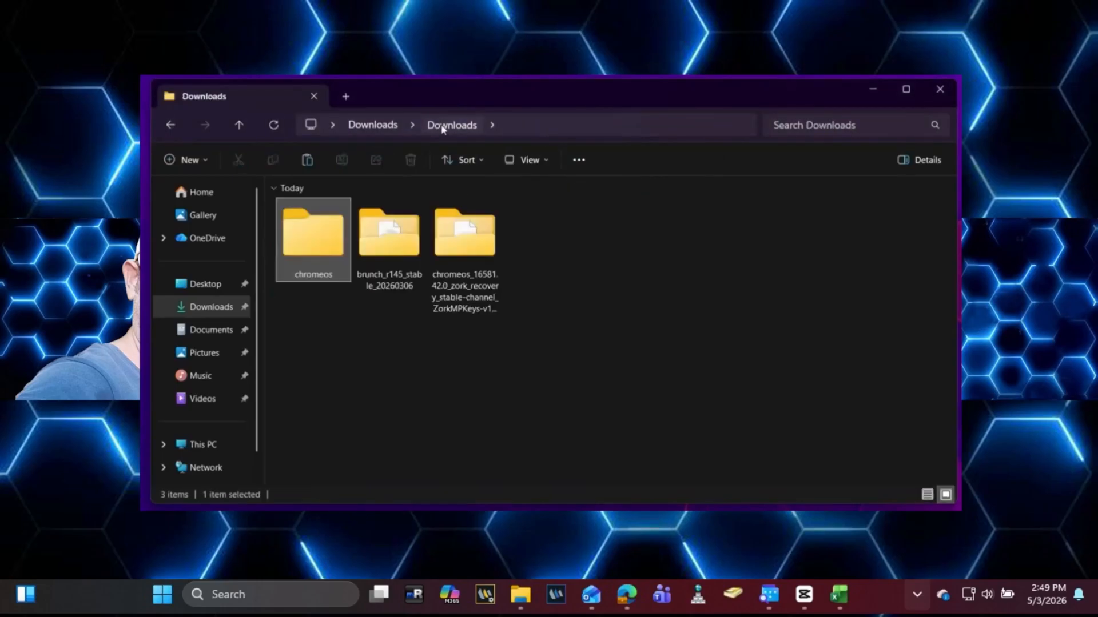
# Step: Copy the zork recovery BIN file from its extracted folder into the chromeos folder
pyautogui.doubleClick(462, 237)
pyautogui.click(404, 231)
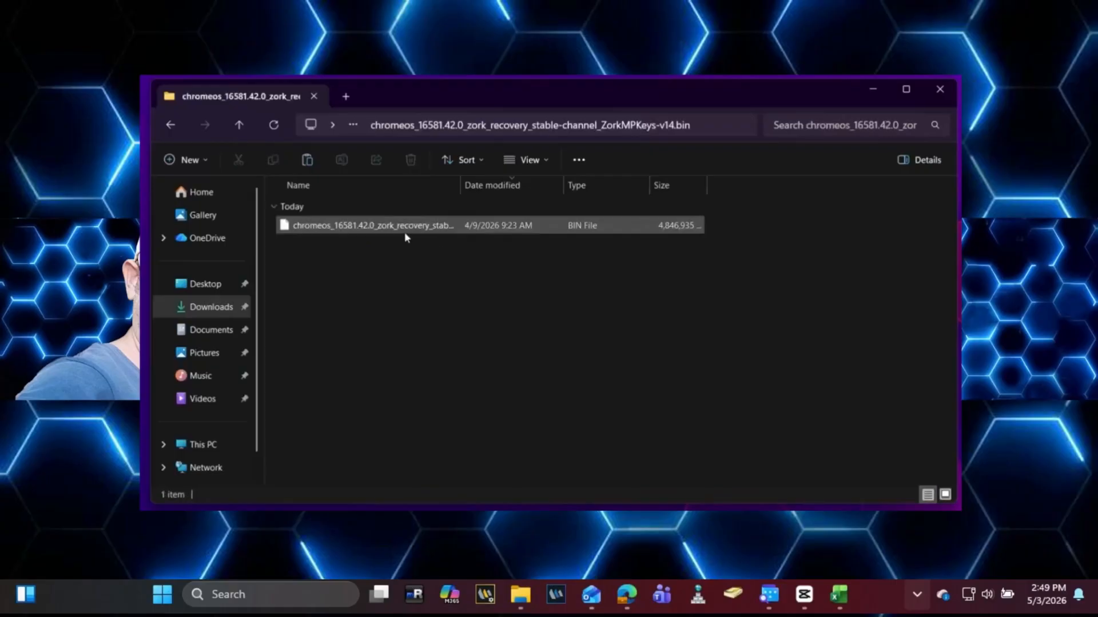
pyautogui.rightClick(399, 234)
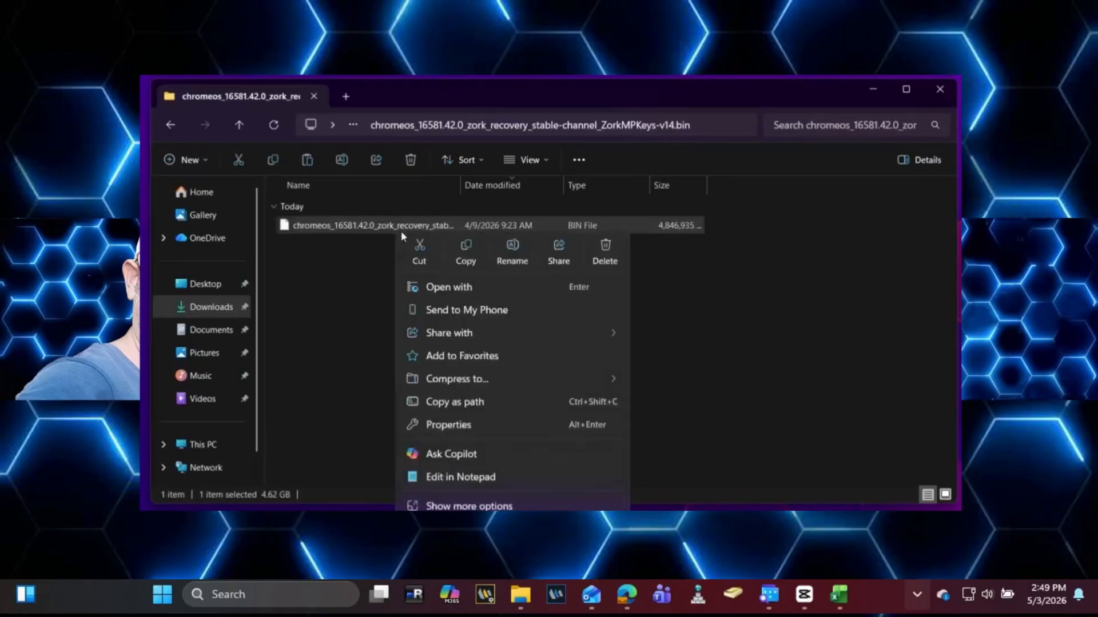
pyautogui.click(480, 256)
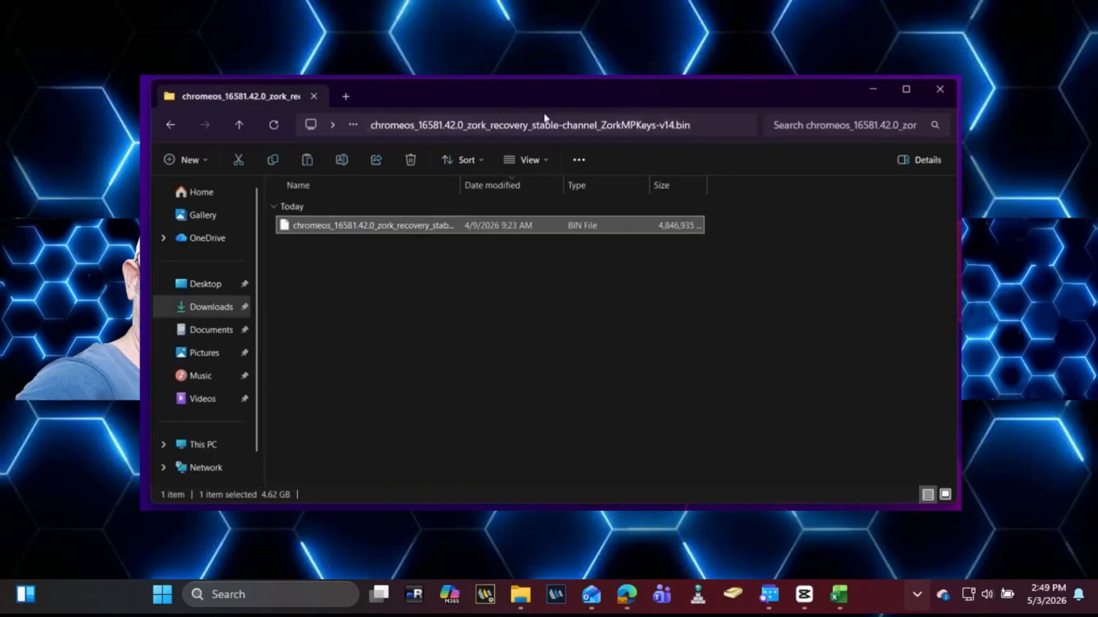
pyautogui.click(169, 124)
pyautogui.doubleClick(315, 266)
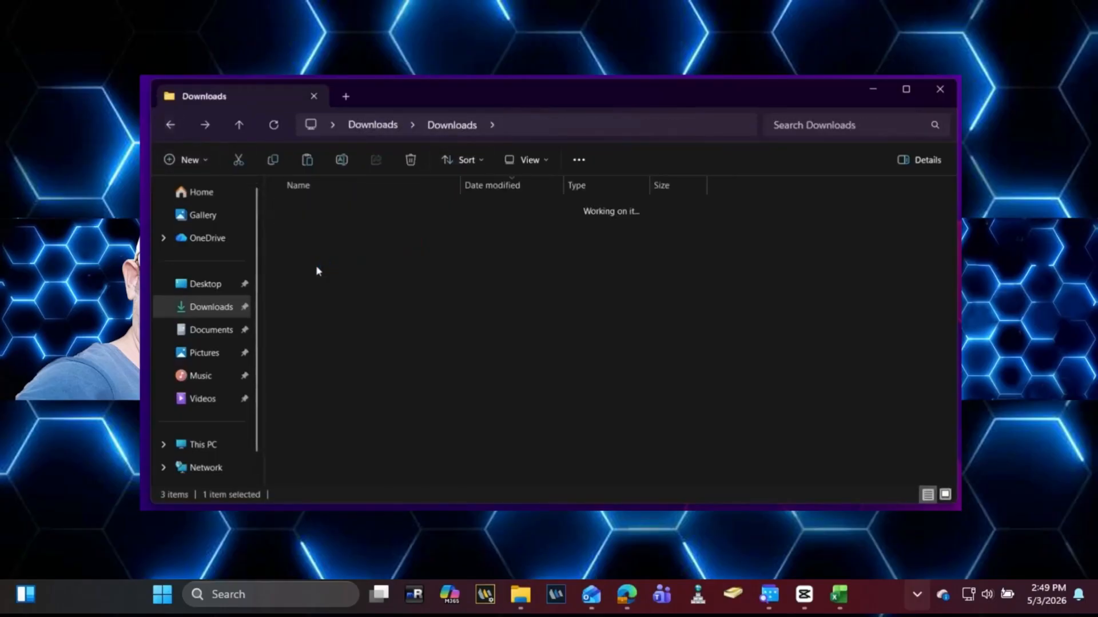
pyautogui.rightClick(328, 339)
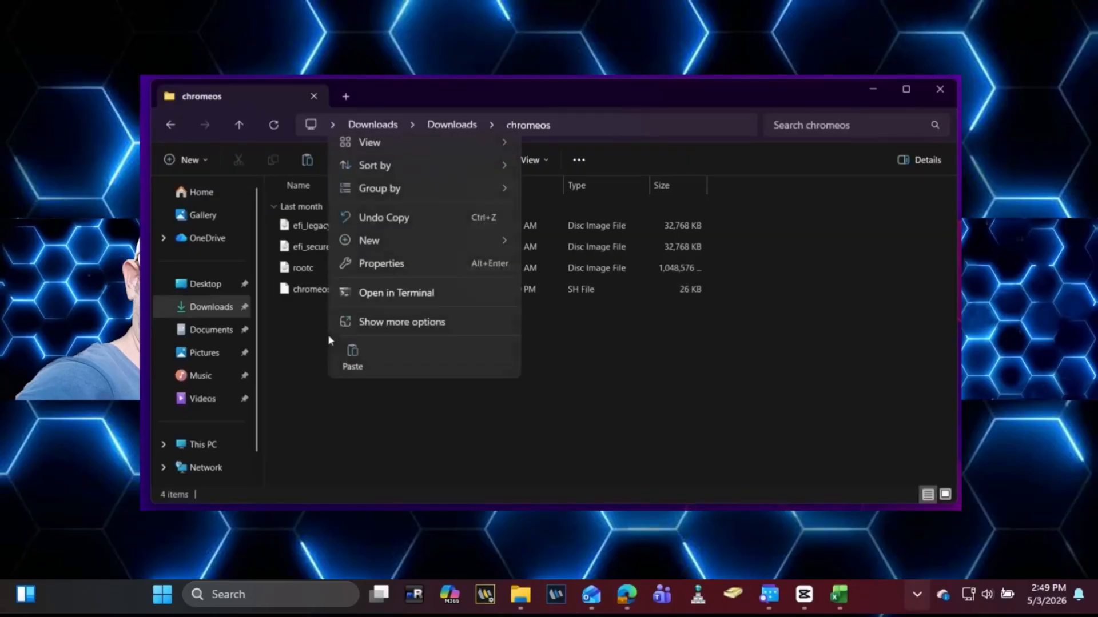
pyautogui.click(355, 367)
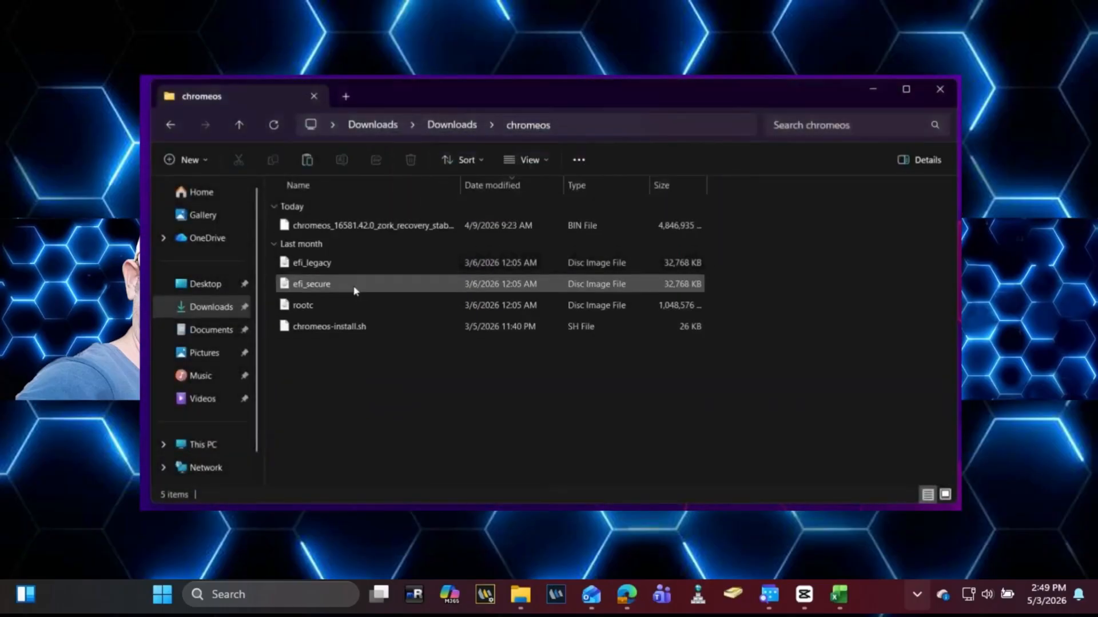
# Step: Rename the recovery image to chromeos.bin and go back to Downloads
pyautogui.click(359, 235)
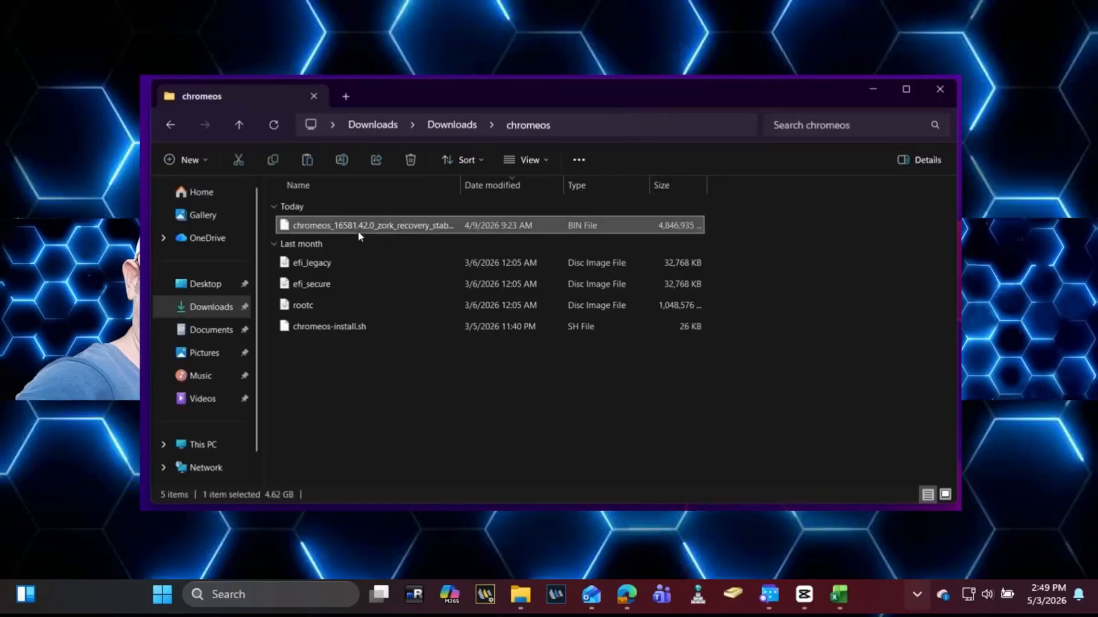
pyautogui.rightClick(359, 235)
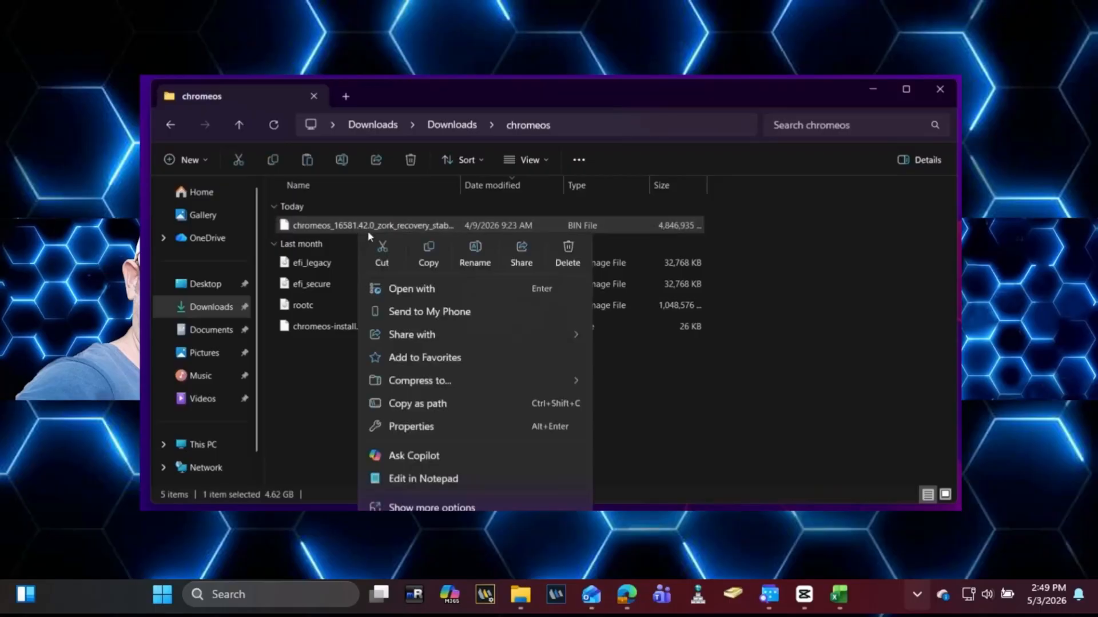
pyautogui.click(475, 255)
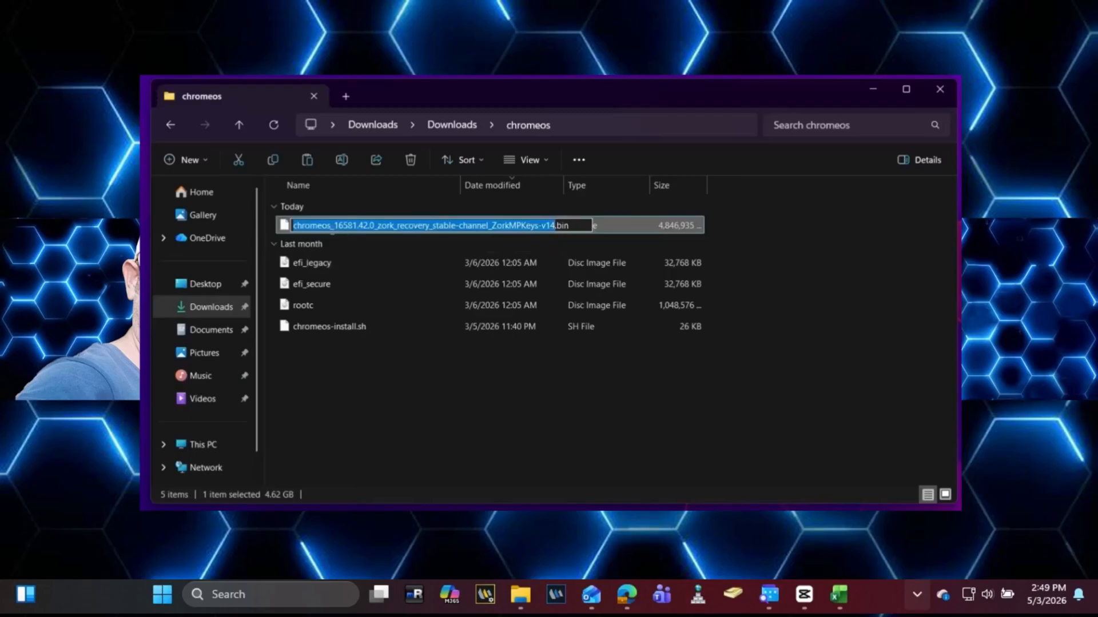
pyautogui.write('chr')
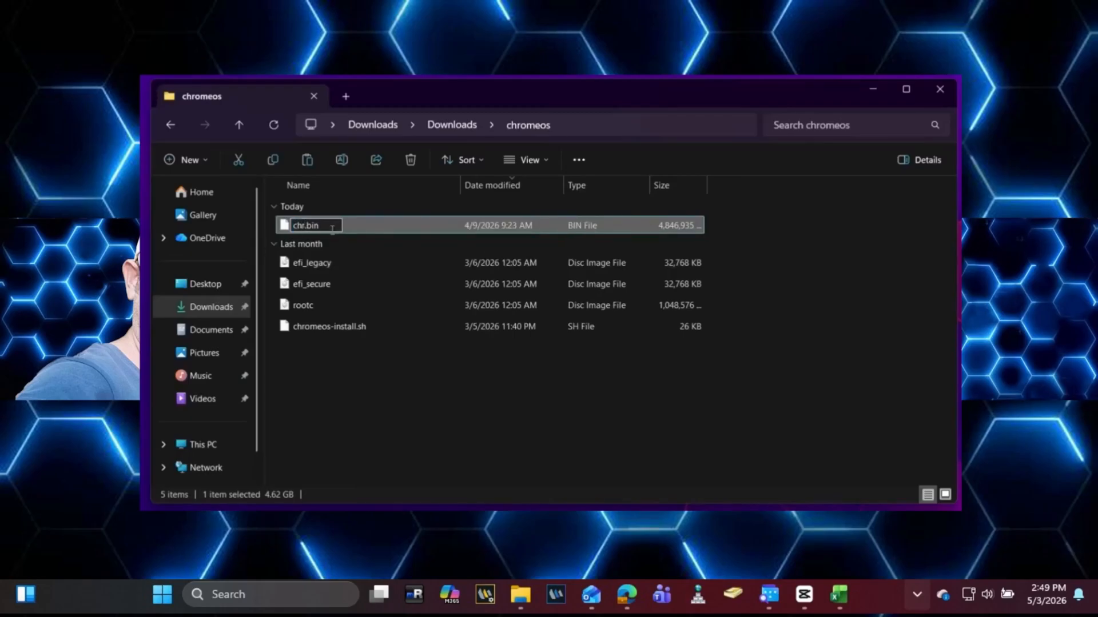
pyautogui.write('omeos')
pyautogui.press('Return')
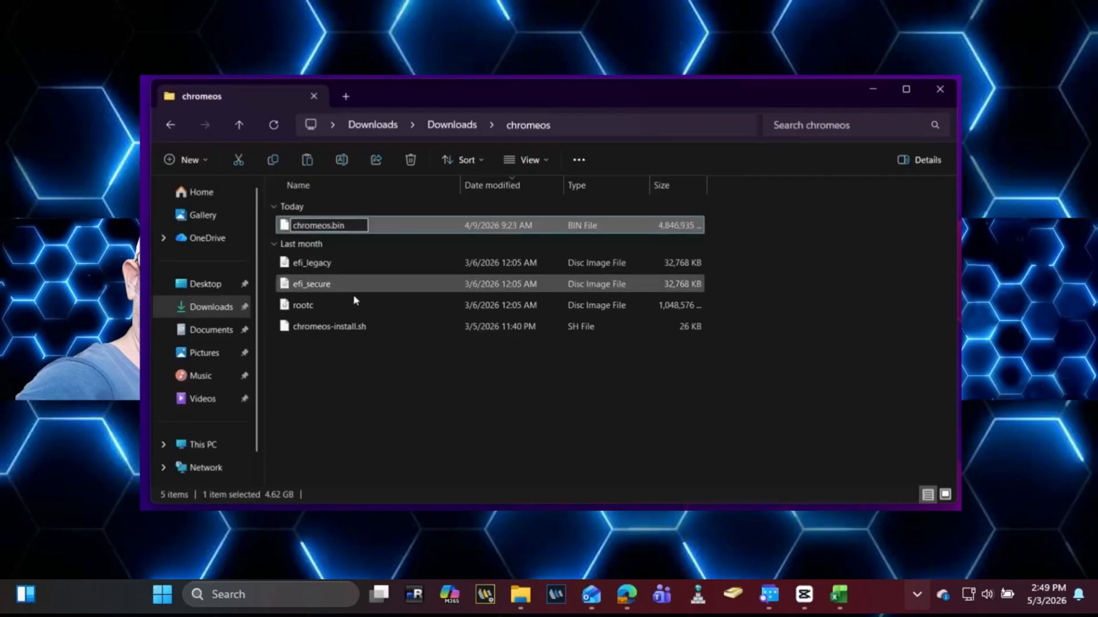
pyautogui.click(353, 359)
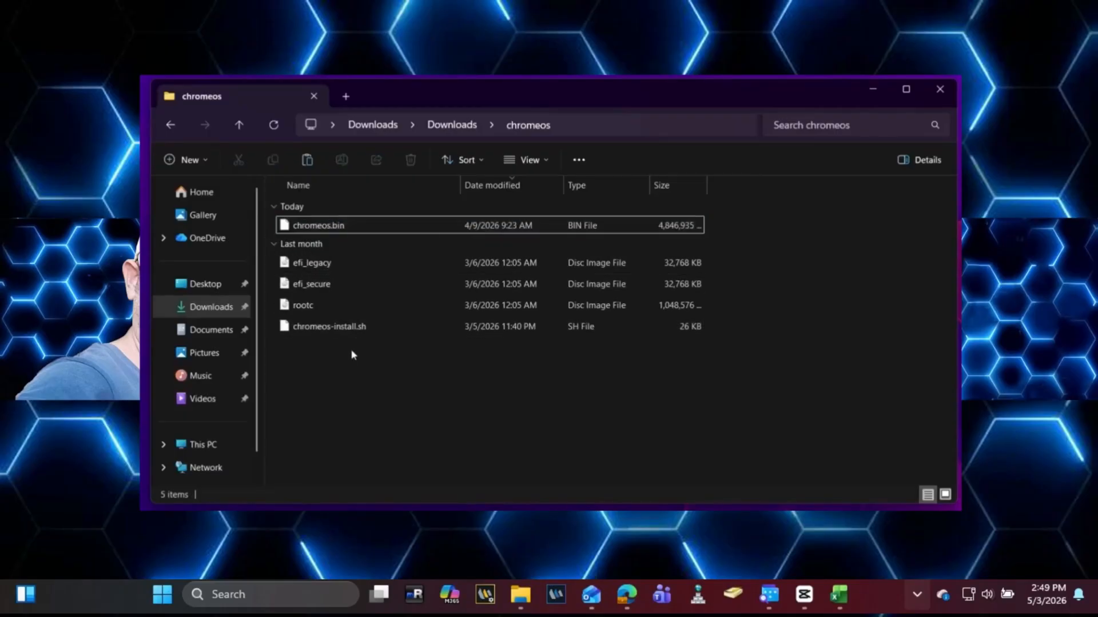
pyautogui.click(169, 125)
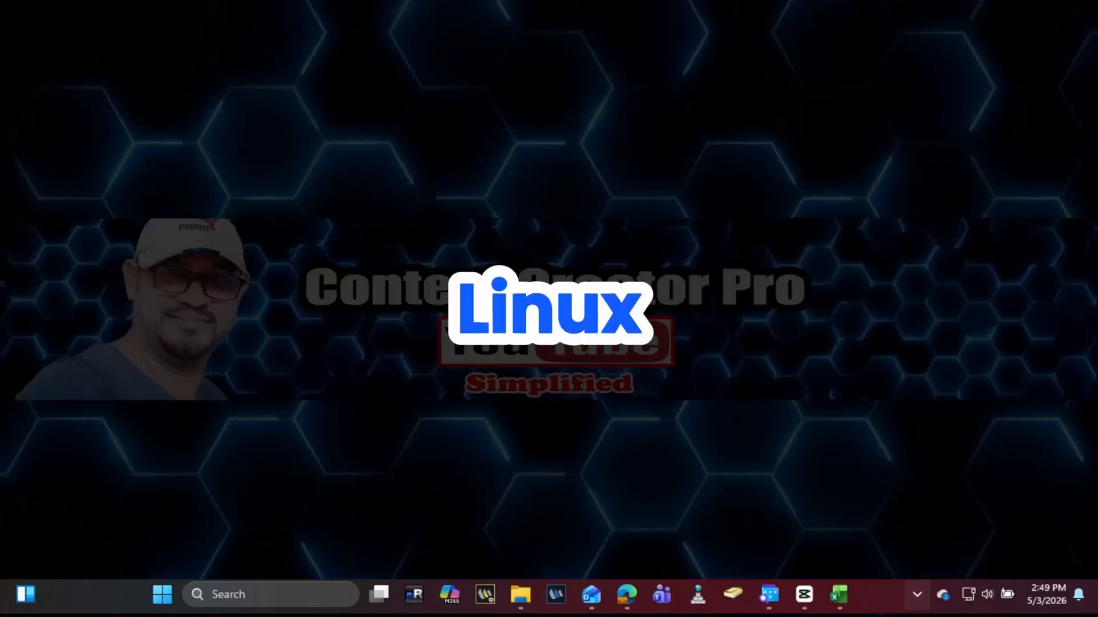
# Step: Launch Windows PowerShell as administrator, approving the UAC prompt
pyautogui.write('po')
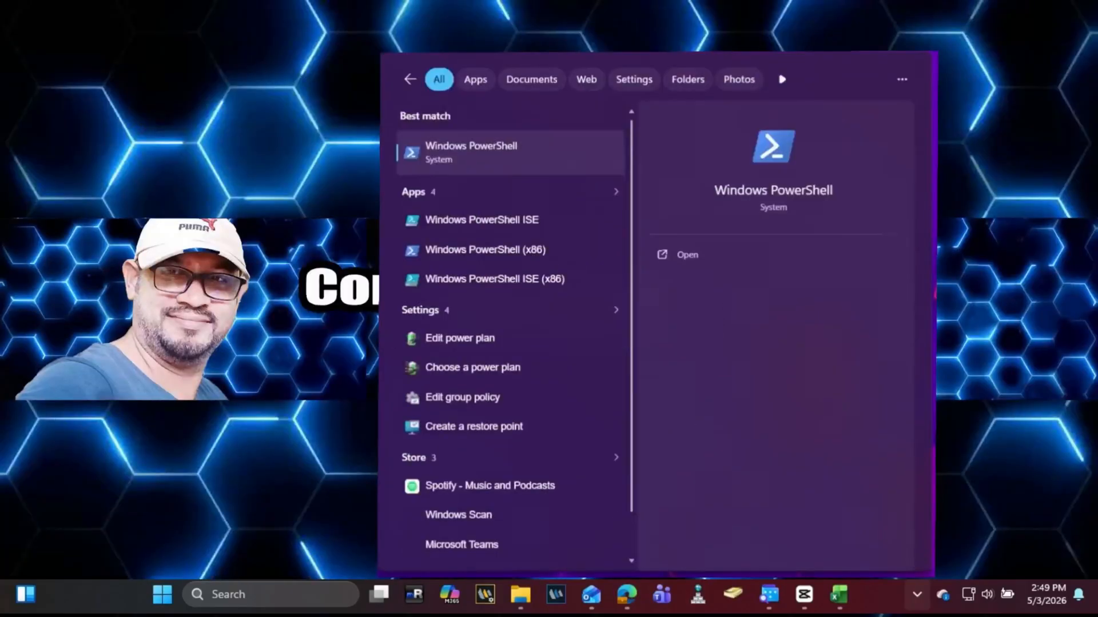
pyautogui.write('wer')
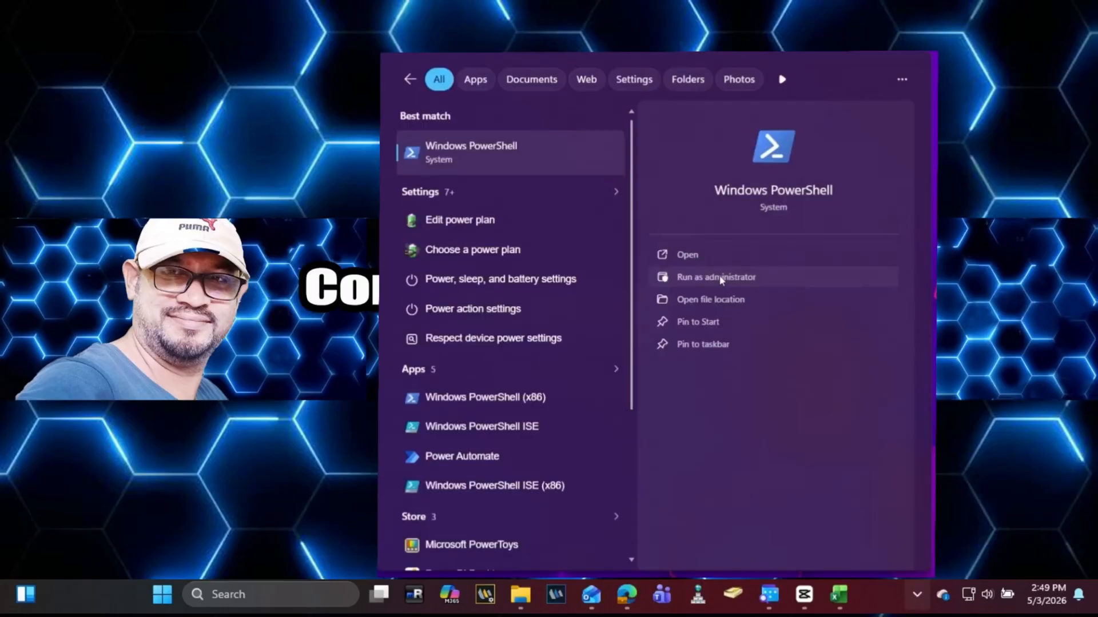
pyautogui.click(721, 280)
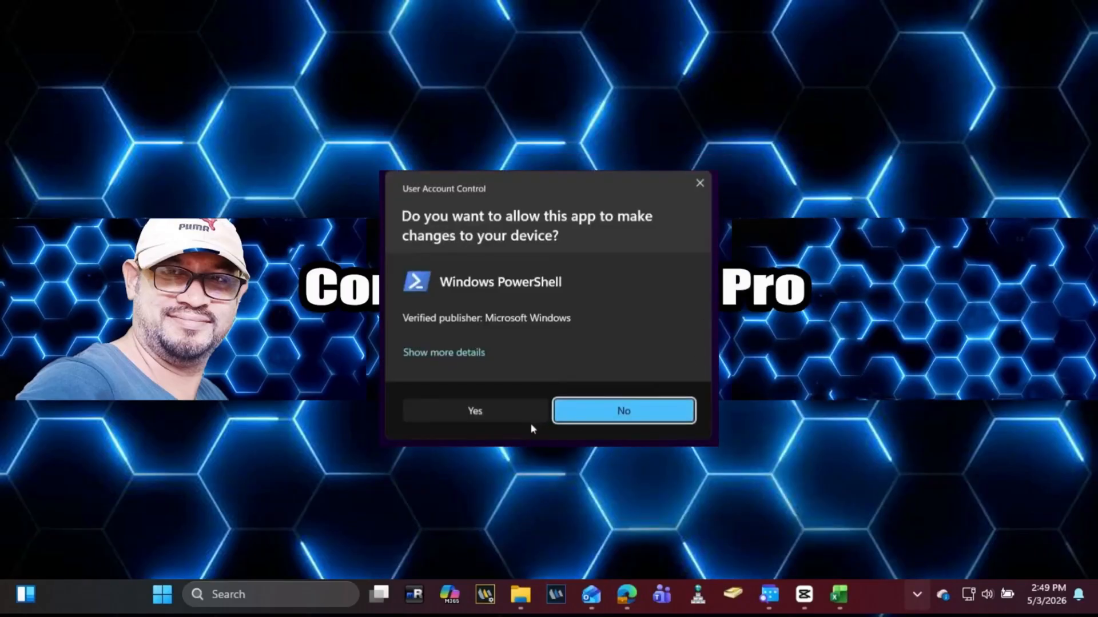
pyautogui.click(502, 417)
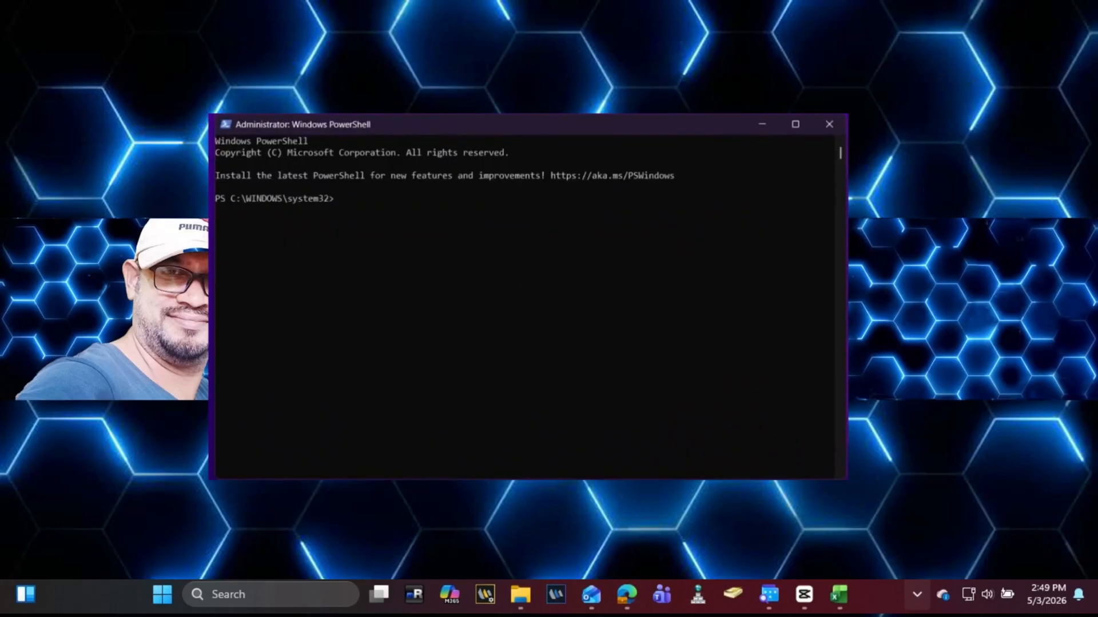
# Step: Select the 'wsl --install' command in the notes, then minimize the notes back to PowerShell
pyautogui.hotkey('alt', 'Tab')
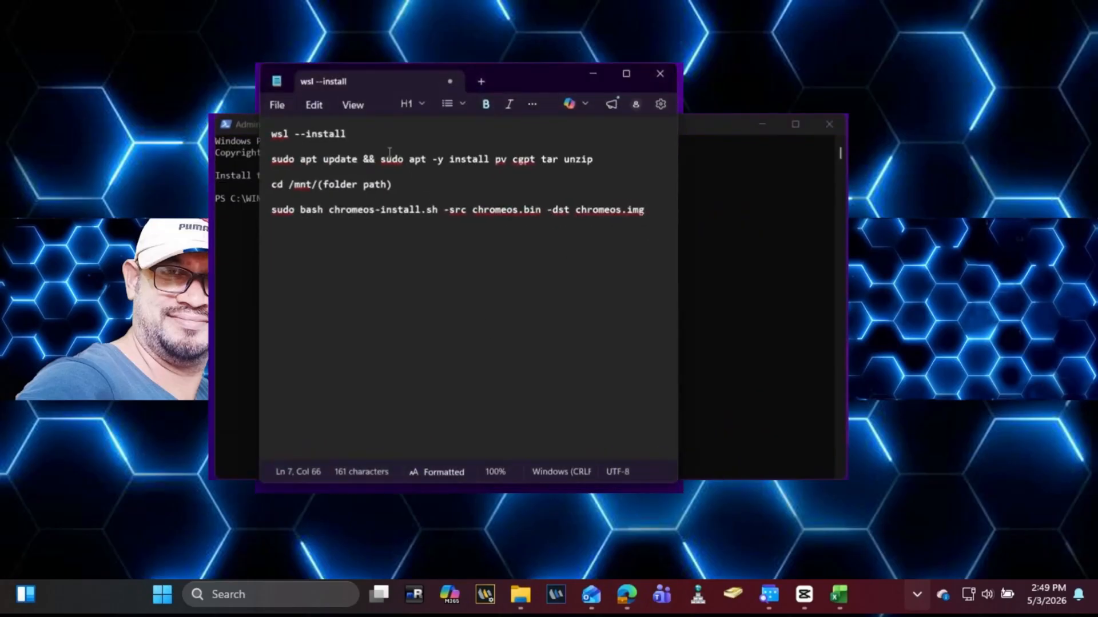
pyautogui.click(370, 140)
pyautogui.moveTo(370, 139); pyautogui.dragTo(267, 142)
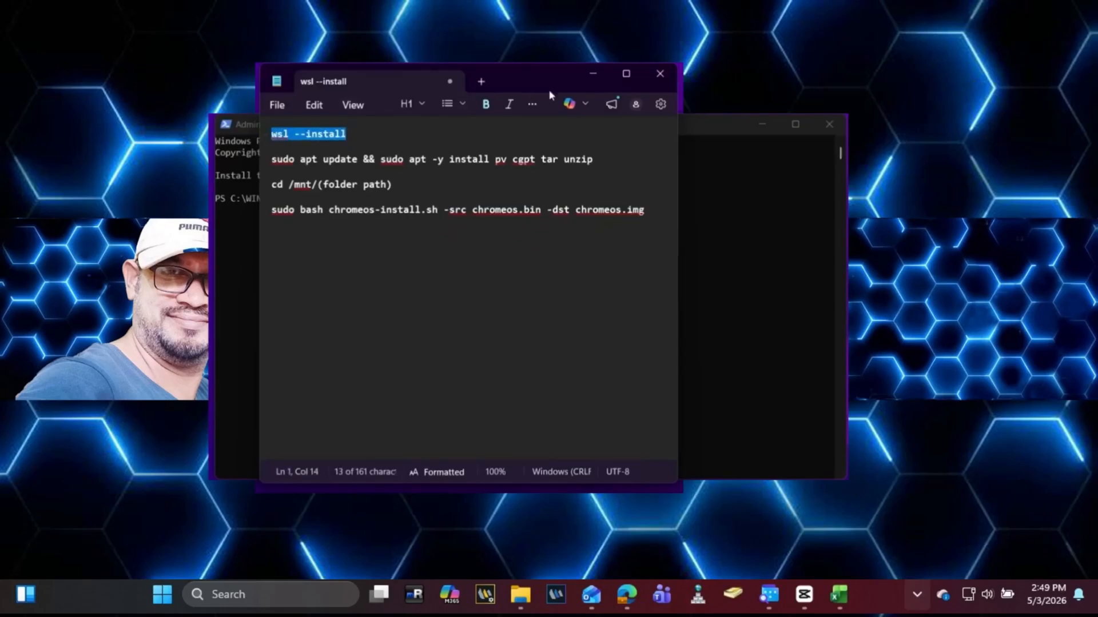
pyautogui.click(598, 69)
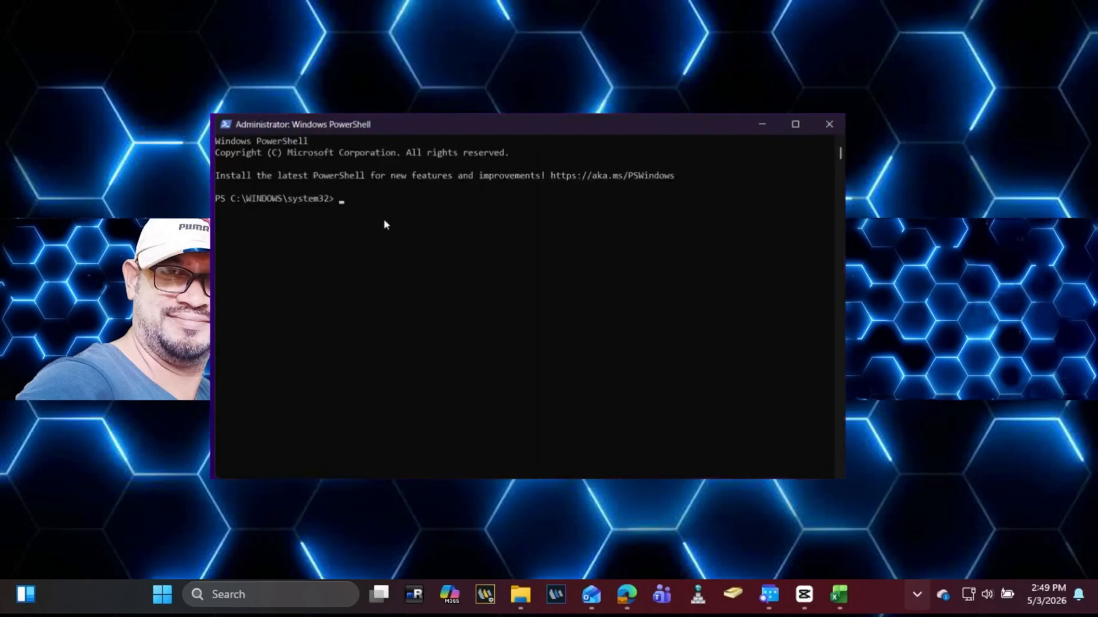
# Step: Run wsl --install at the elevated prompt to install WSL 2.6.3 and VirtualMachinePlatform
pyautogui.write('l --install')
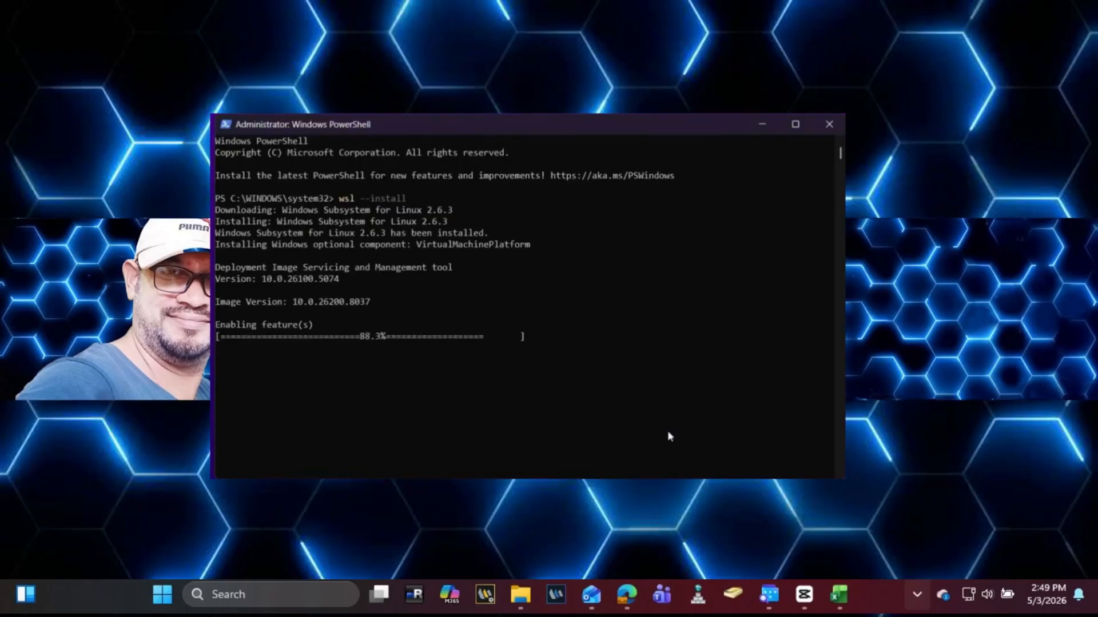
pyautogui.click(669, 434)
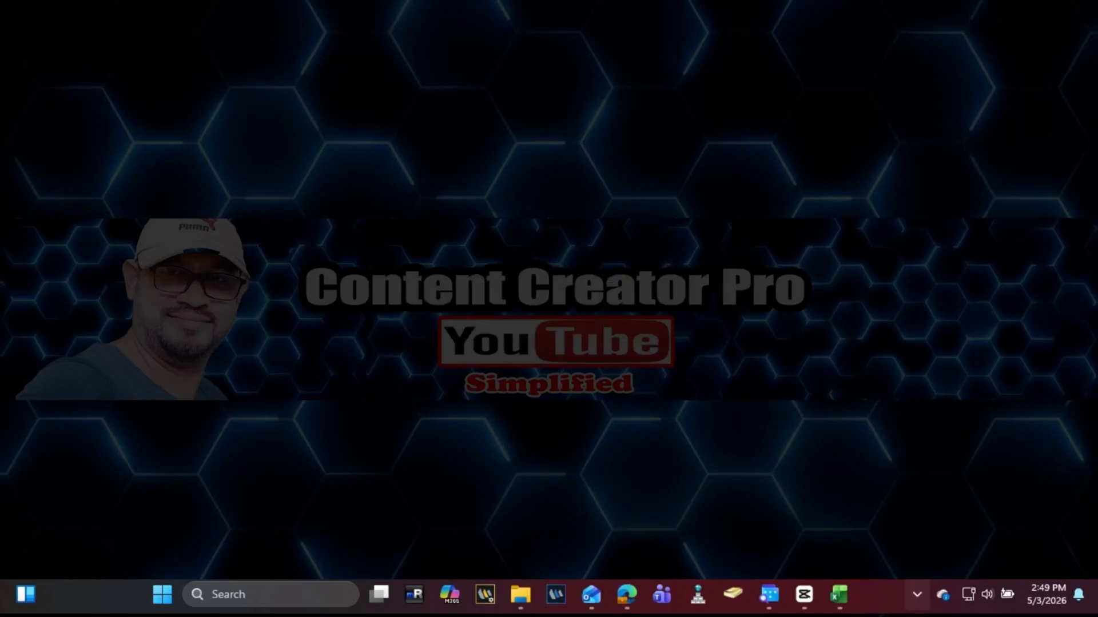
# Step: Start an administrator PowerShell from the 'pow' search and run wsl to reach the Linux shell
pyautogui.press('super')
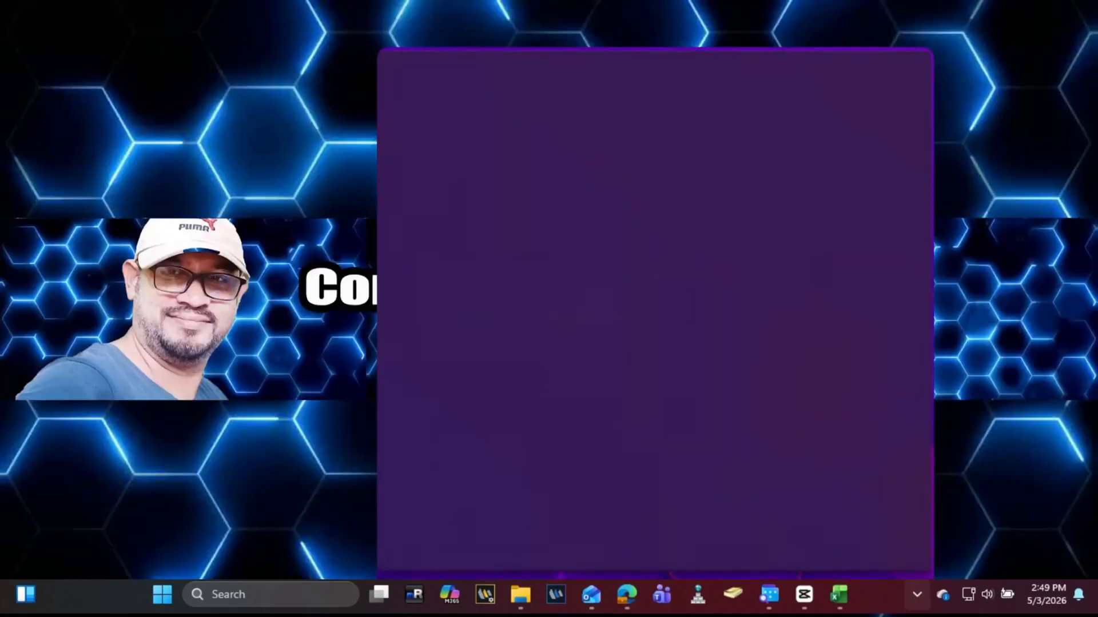
pyautogui.write('po')
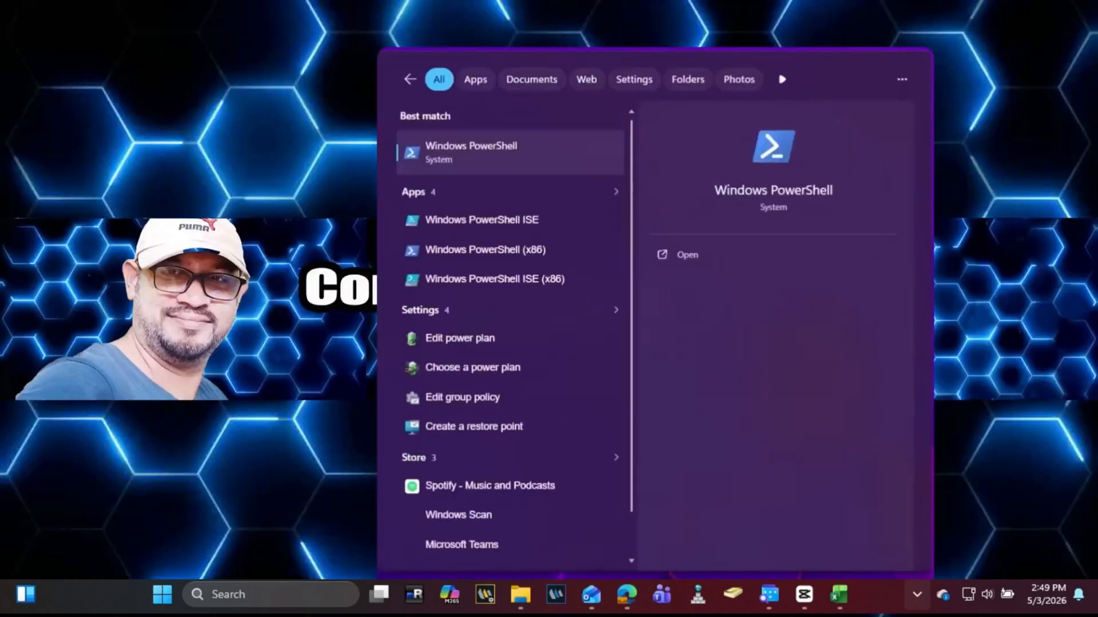
pyautogui.write('w')
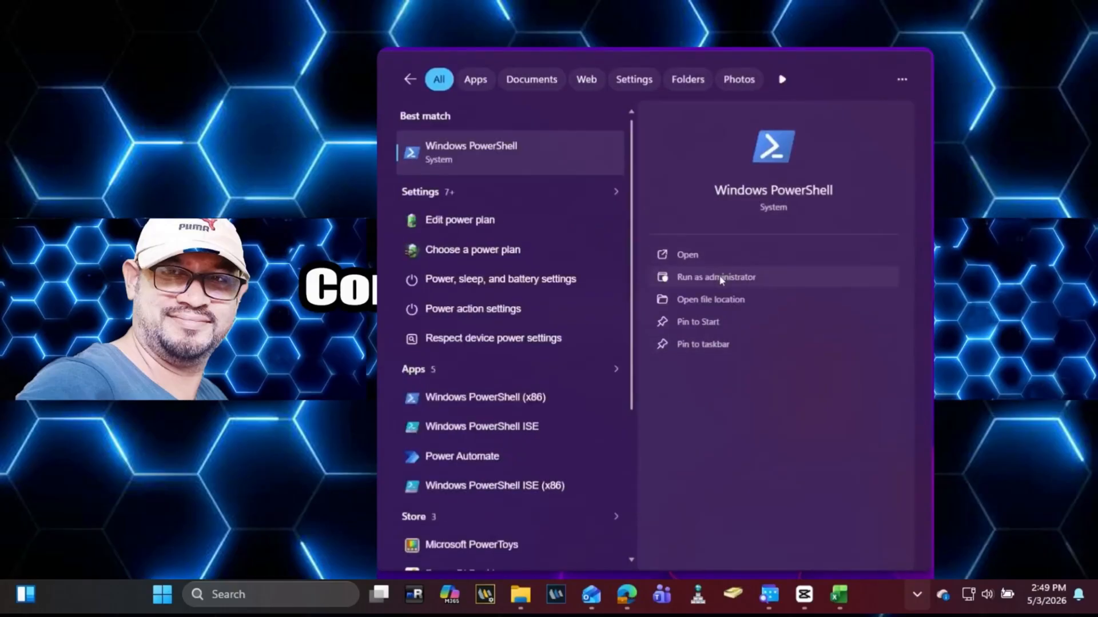
pyautogui.click(722, 280)
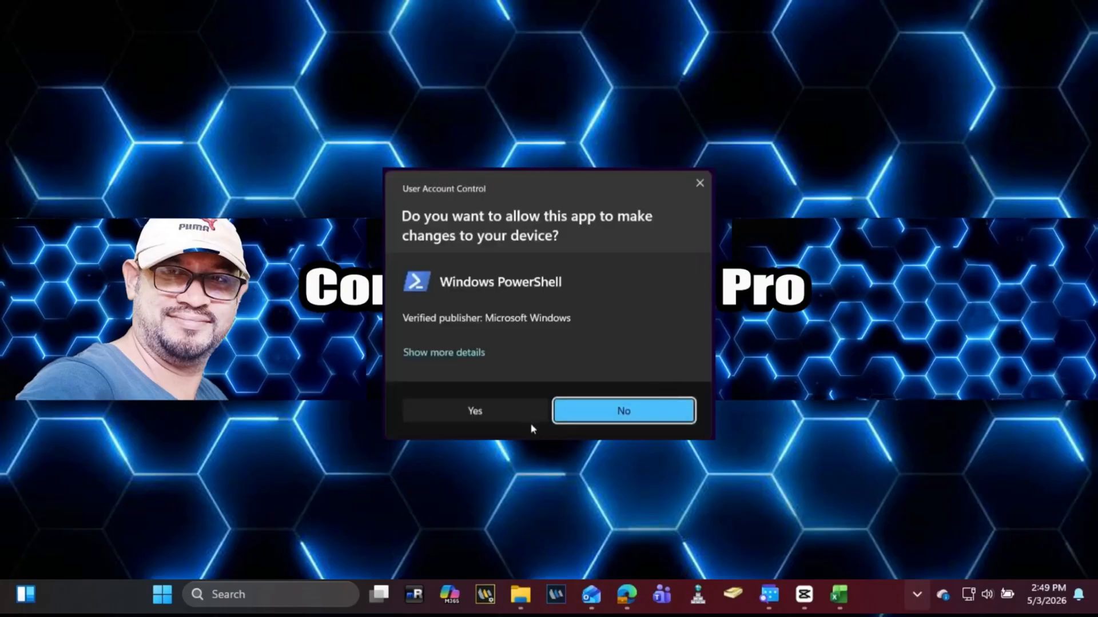
pyautogui.click(502, 417)
pyautogui.write('ws')
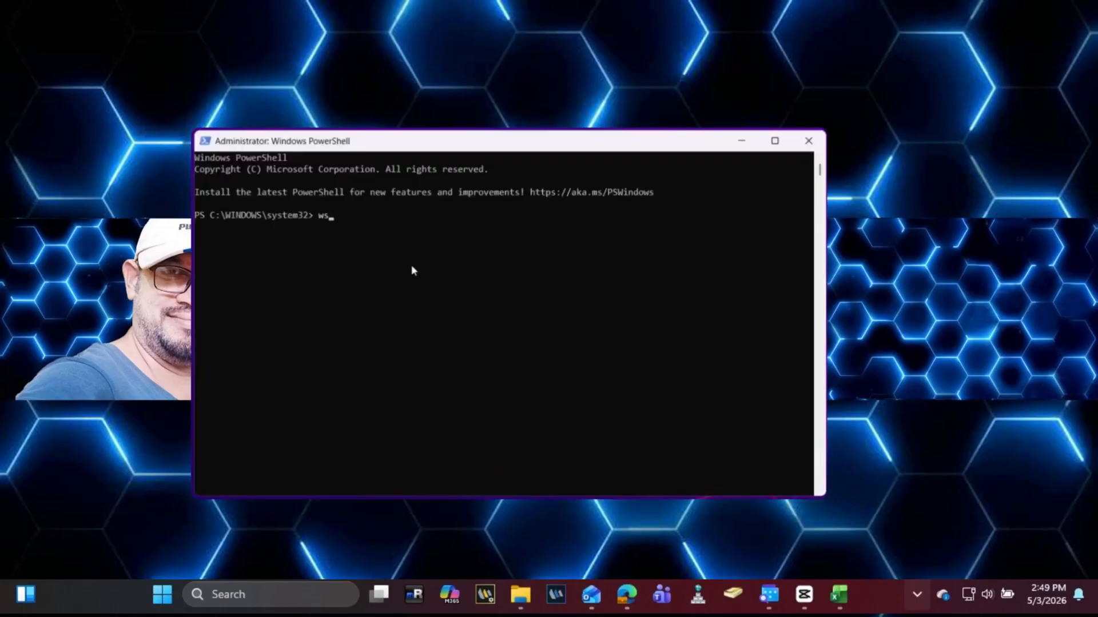
pyautogui.write('l')
pyautogui.press('Return')
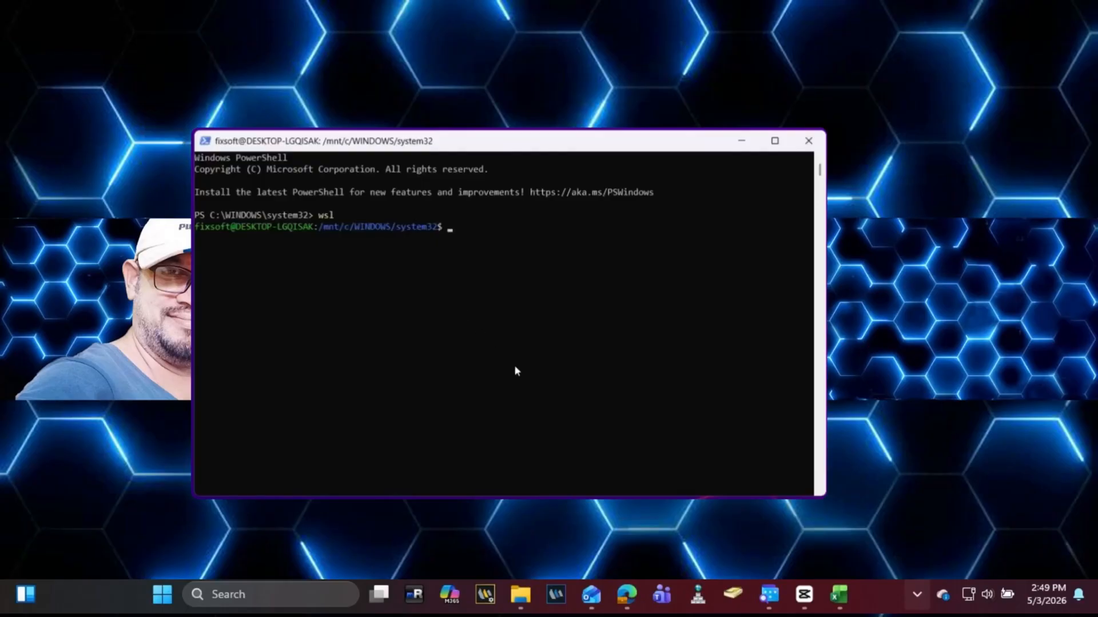
# Step: Copy 'sudo apt update && sudo apt -y install pv cgpt tar unzip' from the notes and run it in WSL
pyautogui.click(663, 594)
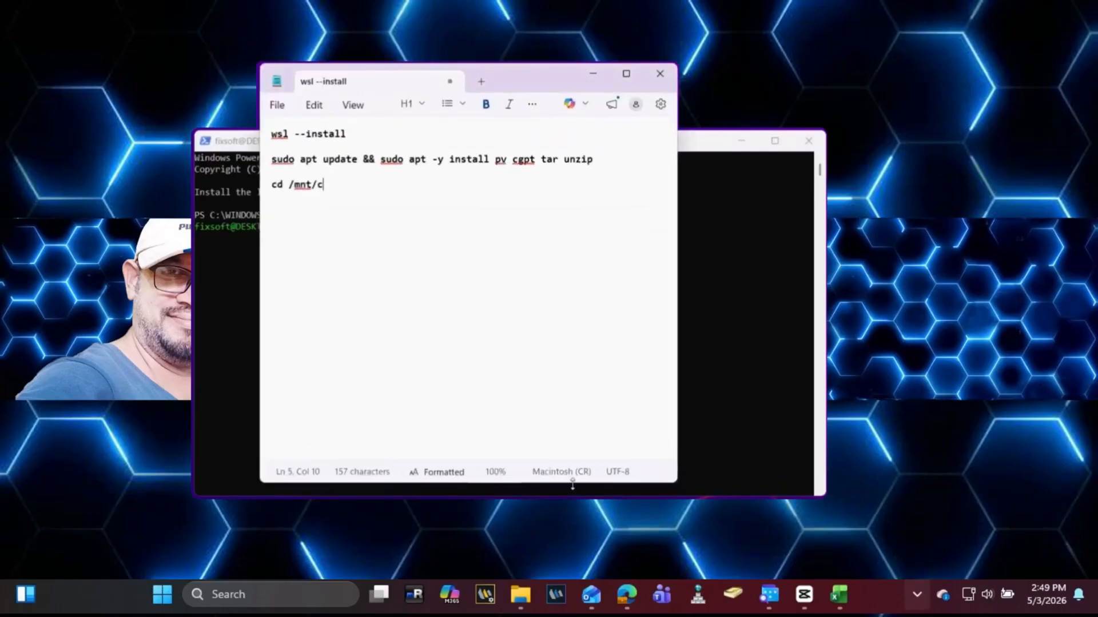
pyautogui.moveTo(593, 160); pyautogui.dragTo(272, 159)
pyautogui.rightClick(295, 150)
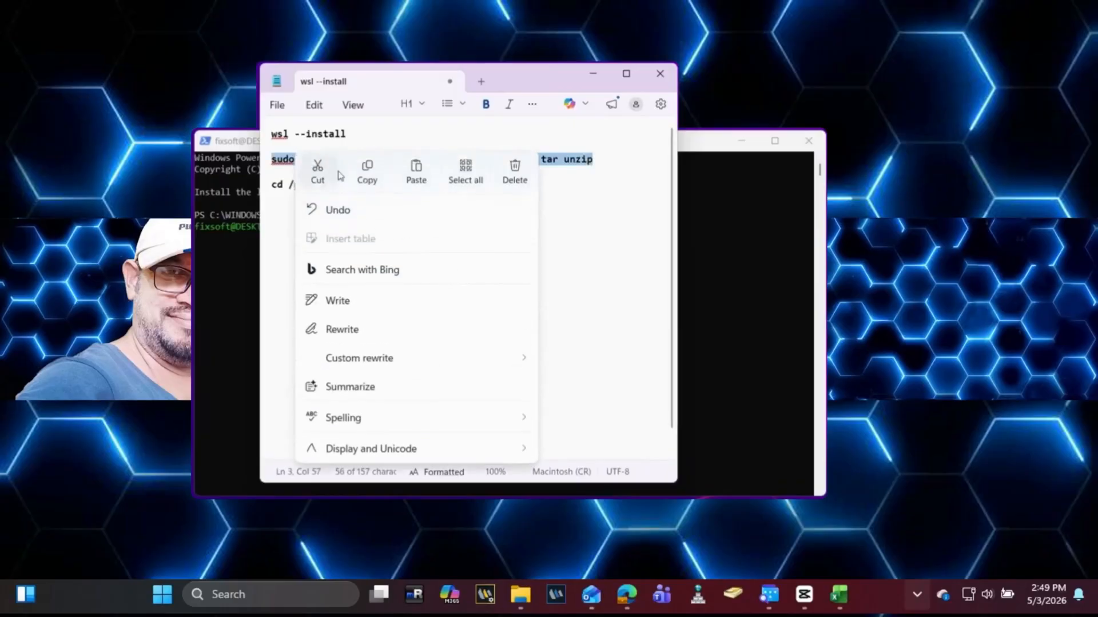
pyautogui.click(366, 173)
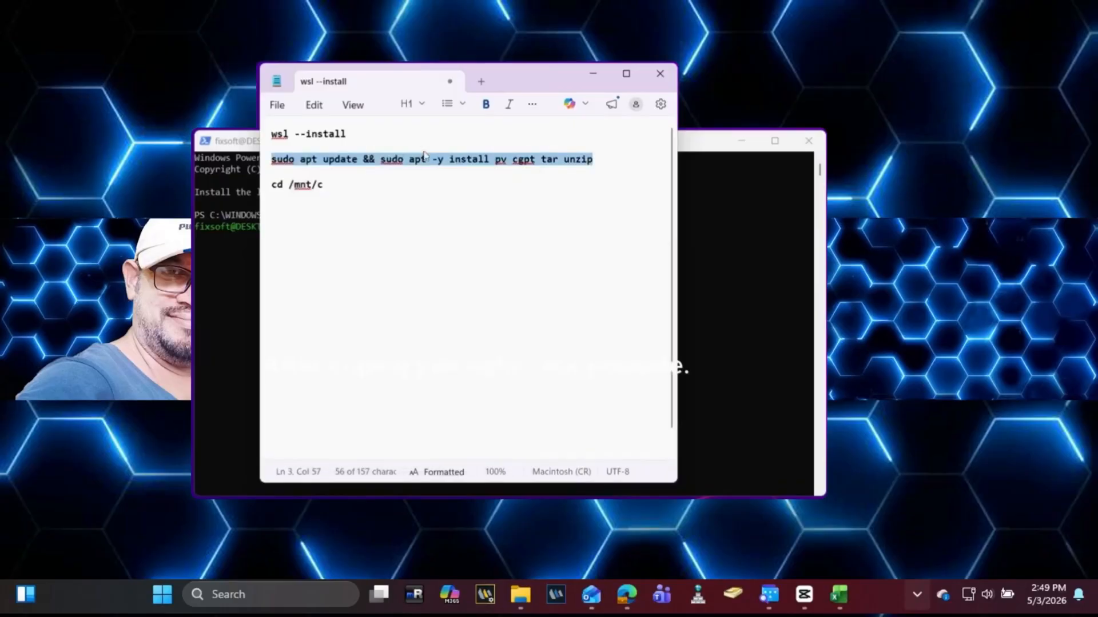
pyautogui.click(593, 74)
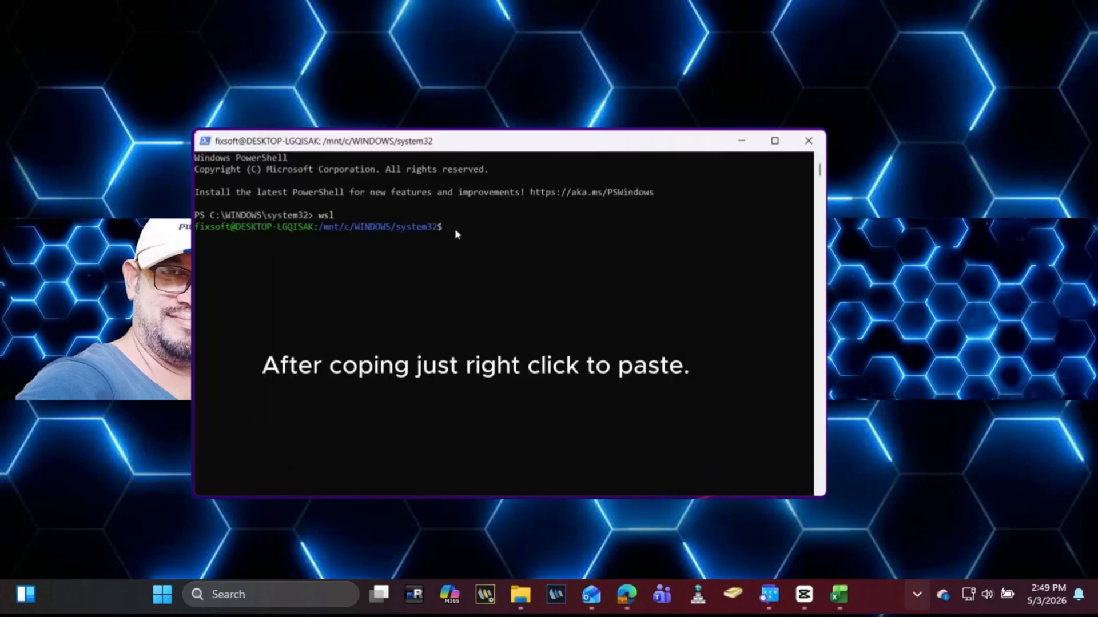
pyautogui.rightClick(454, 228)
pyautogui.press('Return')
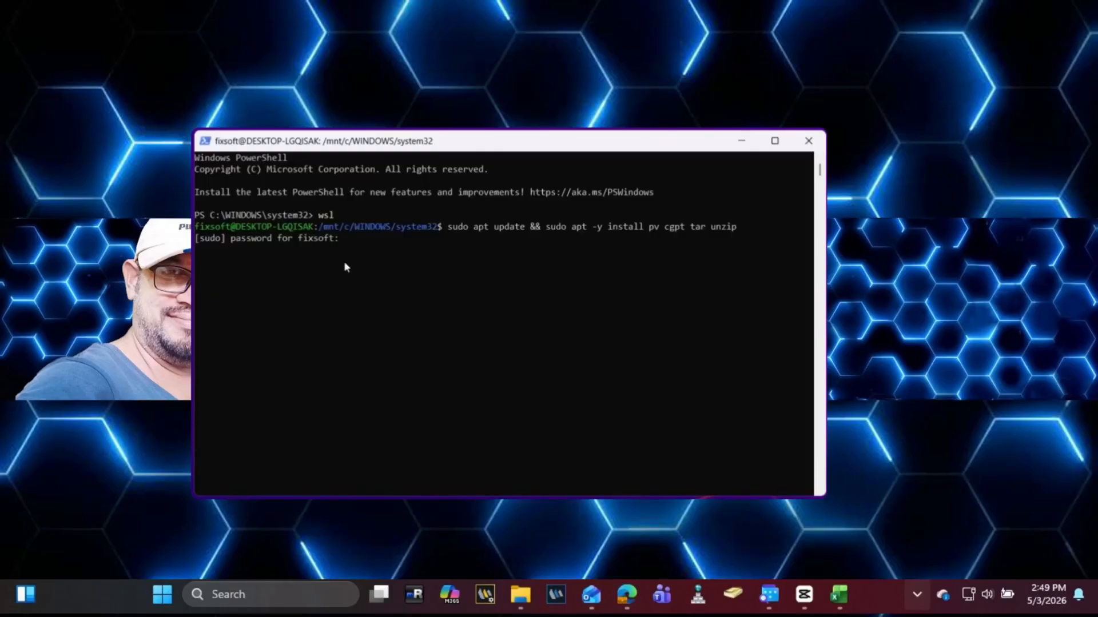
pyautogui.press('Return')
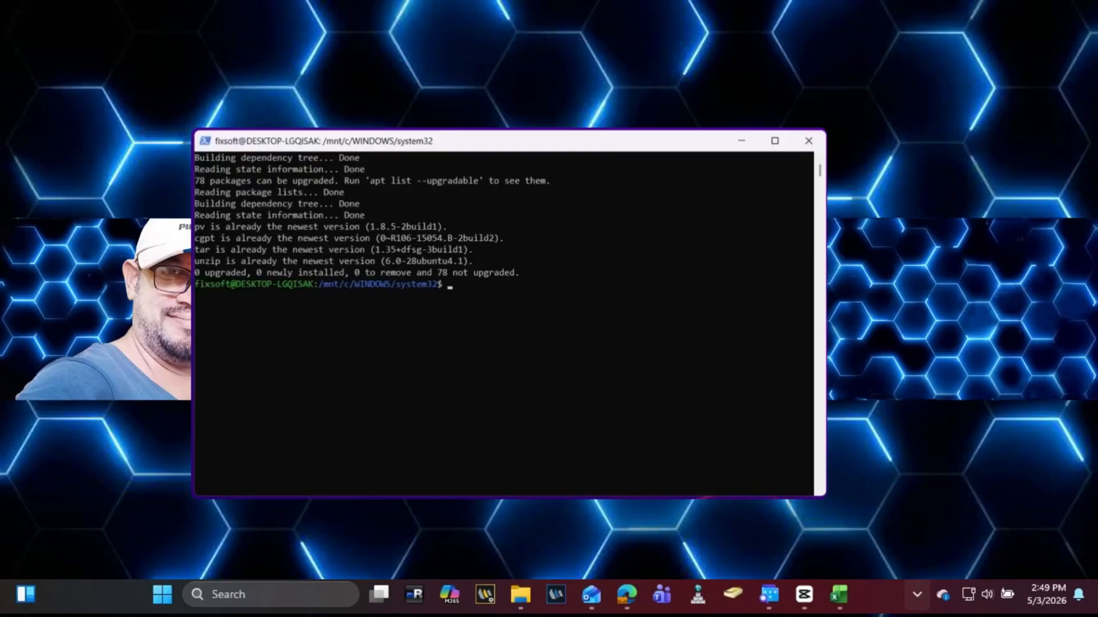
# Step: Copy the address of Downloads\Downloads\chromeos from File Explorer's address bar, then minimize Explorer
pyautogui.moveTo(662, 595)
pyautogui.click(660, 515)
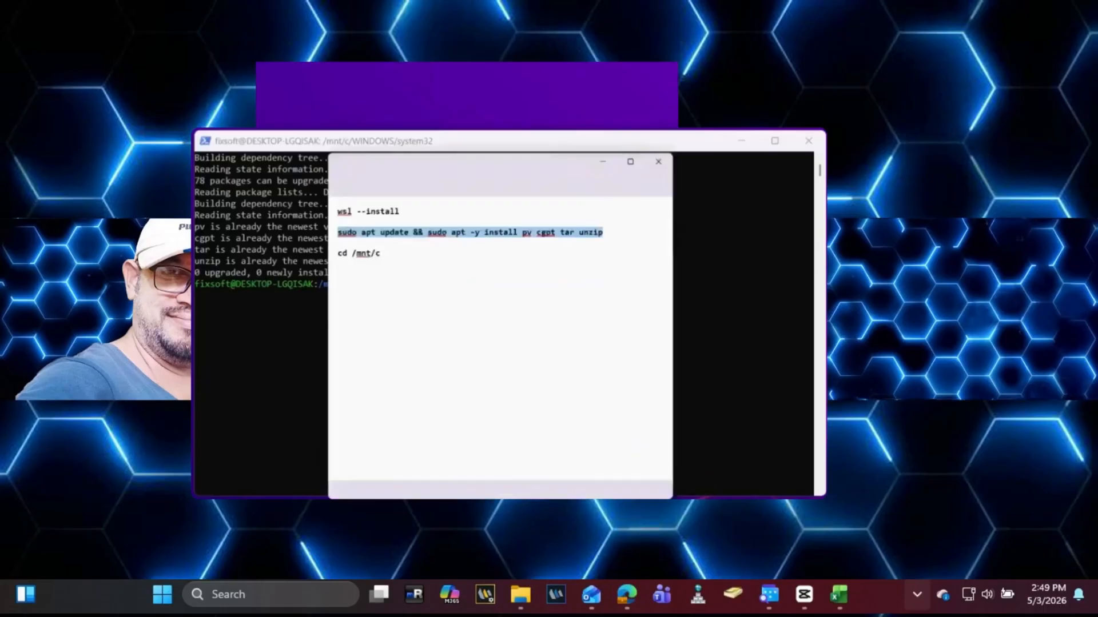
pyautogui.click(441, 276)
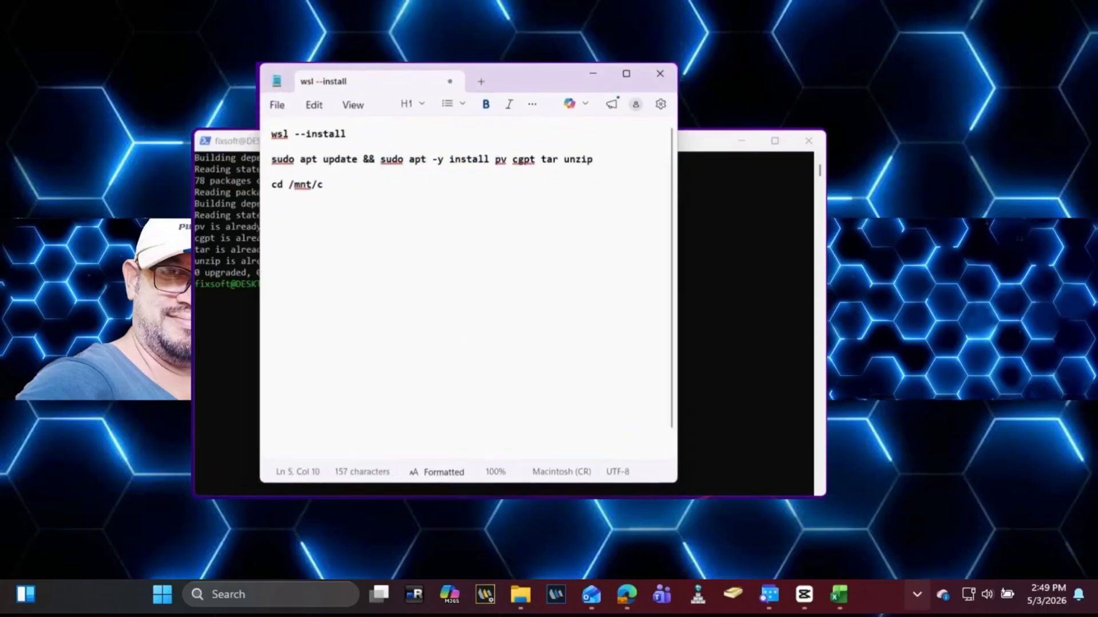
pyautogui.press('super+e')
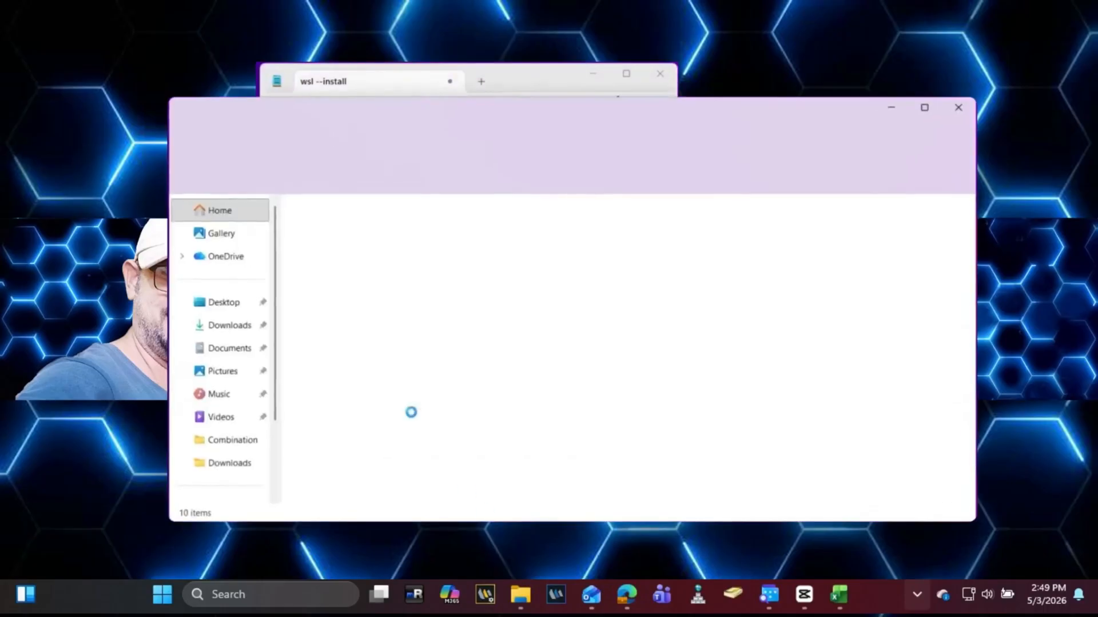
pyautogui.click(227, 337)
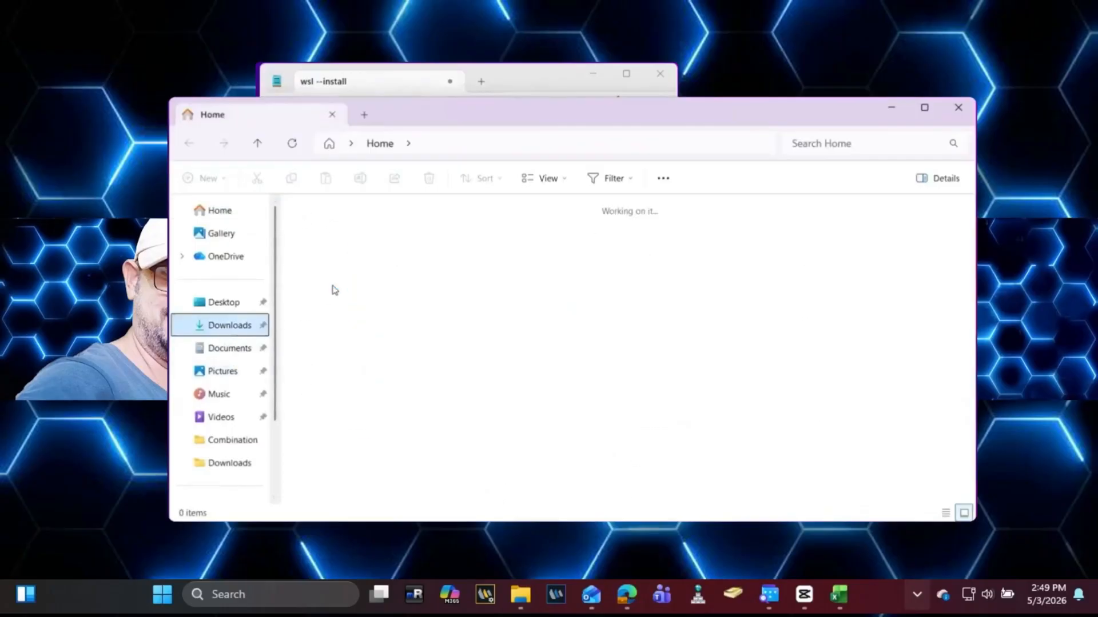
pyautogui.doubleClick(360, 273)
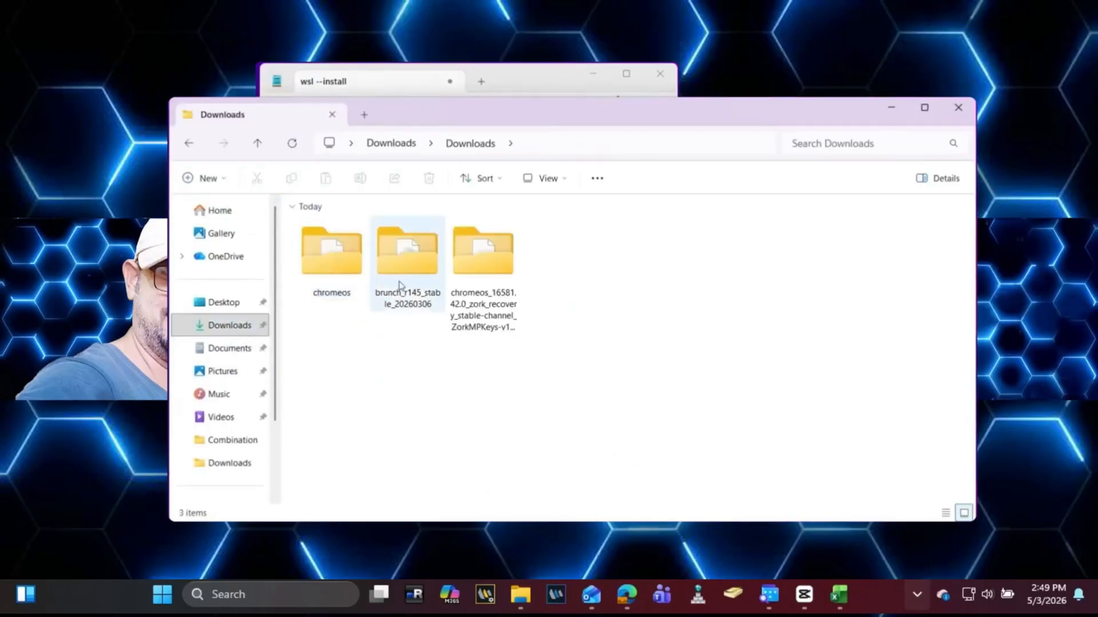
pyautogui.doubleClick(336, 261)
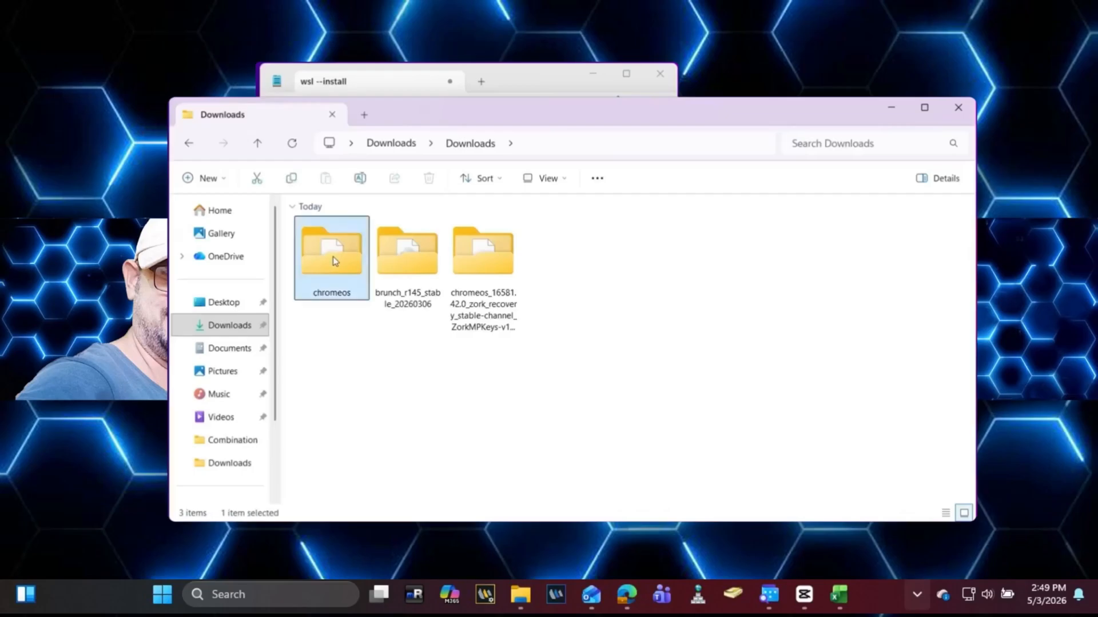
pyautogui.click(588, 144)
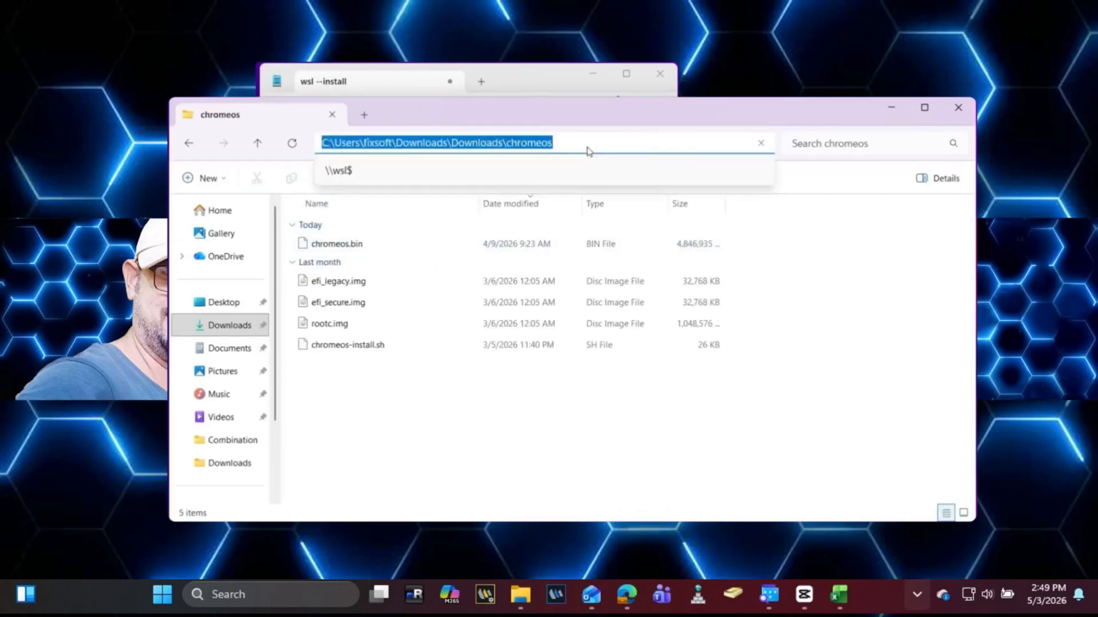
pyautogui.rightClick(588, 147)
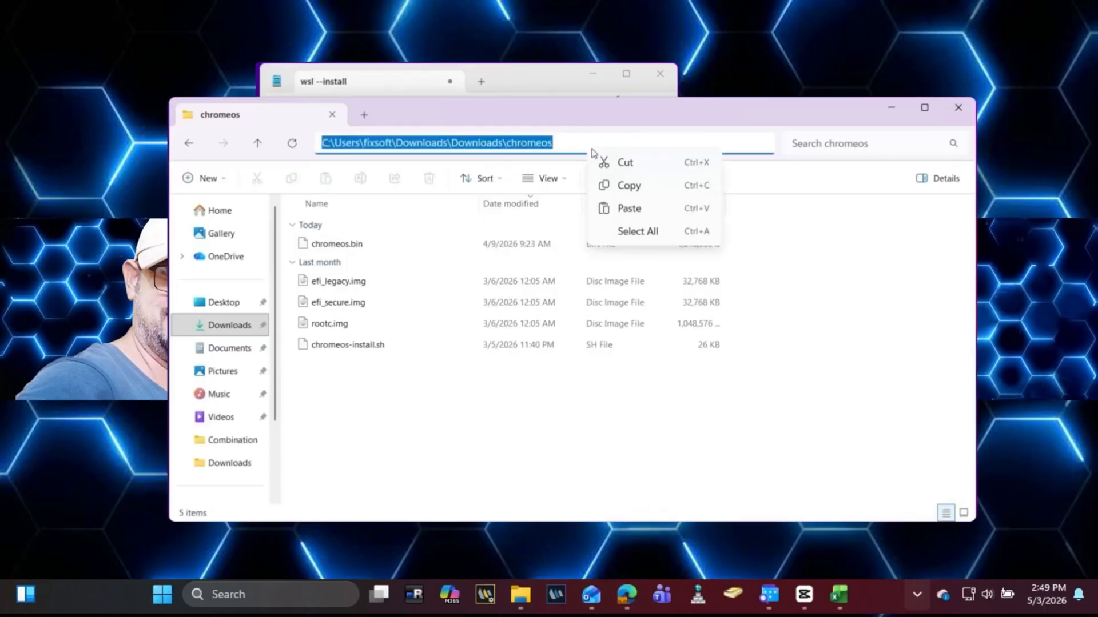
pyautogui.click(648, 192)
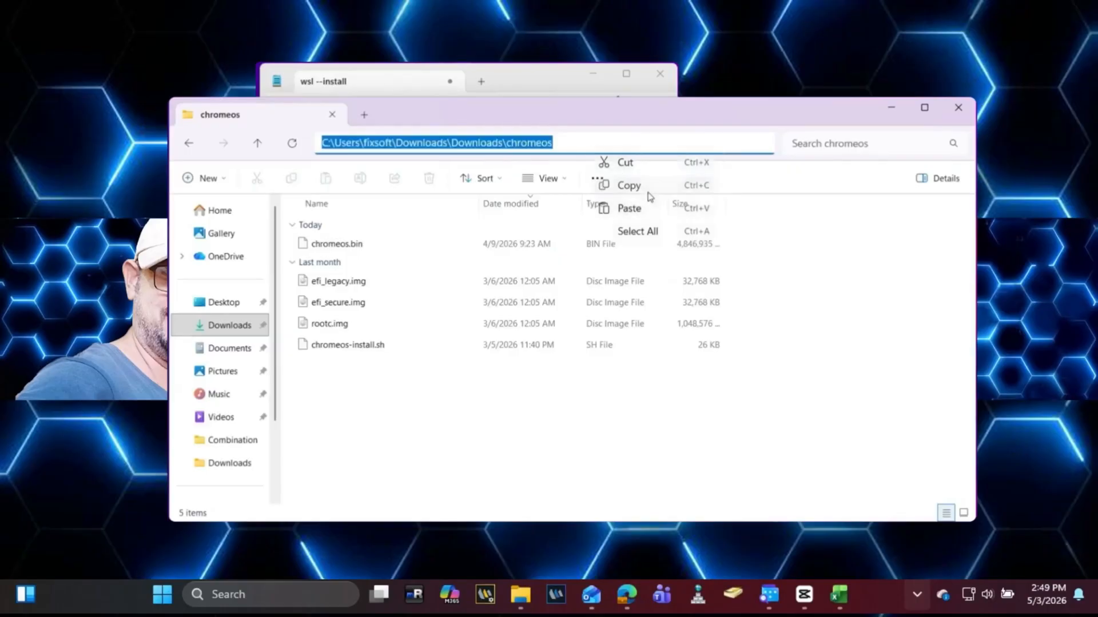
pyautogui.click(891, 107)
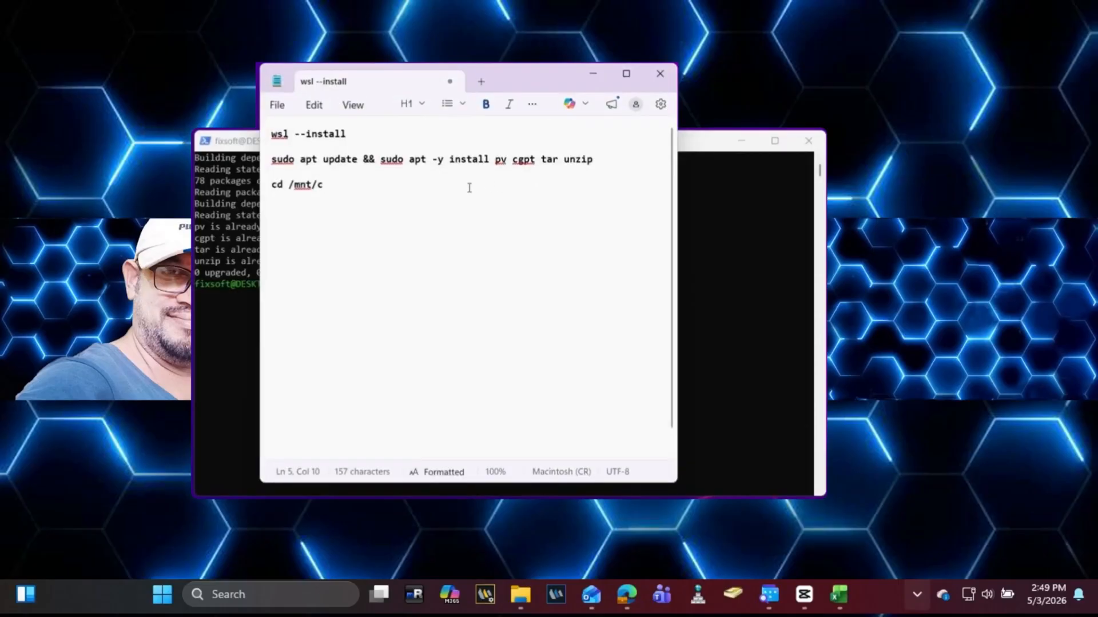
# Step: Paste the chromeos path after cd /mnt/c, drop the drive colon, and lowercase users and both downloads
pyautogui.rightClick(469, 187)
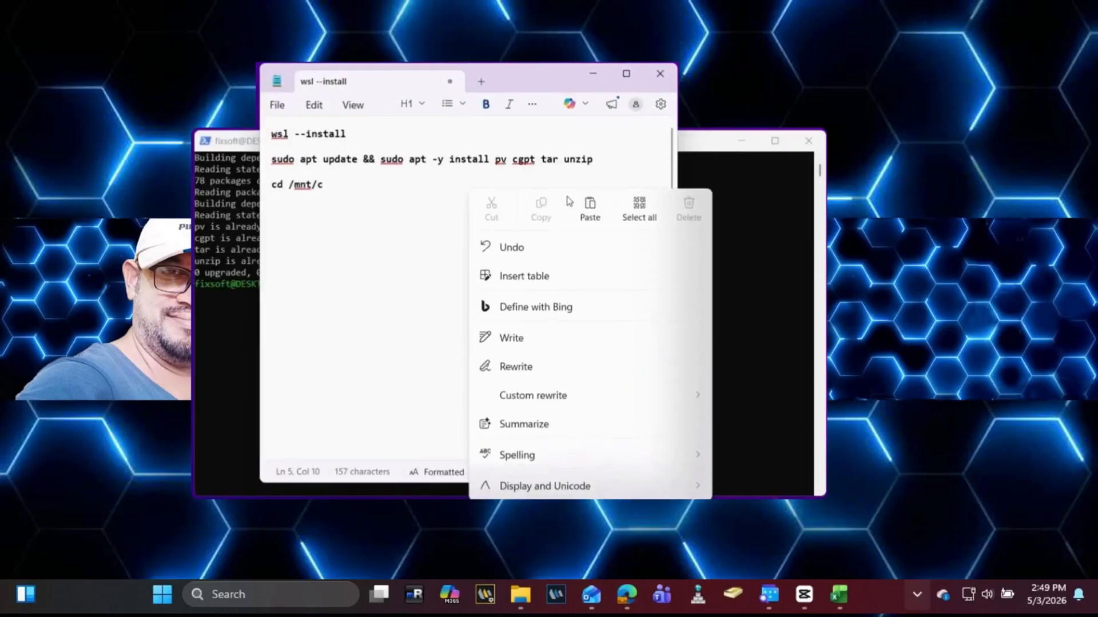
pyautogui.click(588, 208)
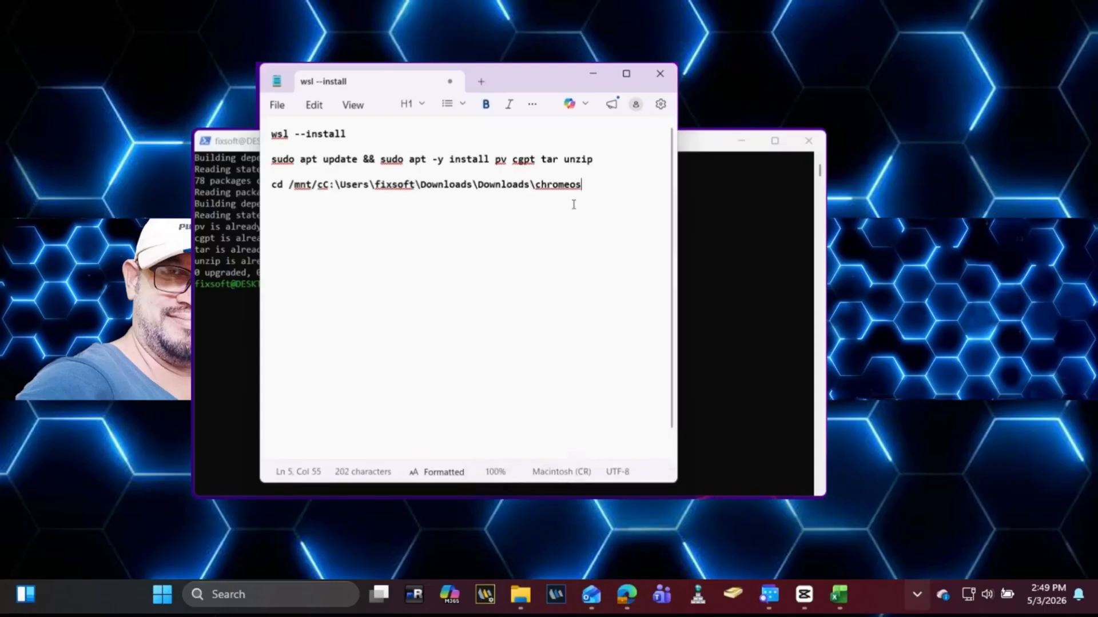
pyautogui.click(330, 183)
pyautogui.press('BackSpace')
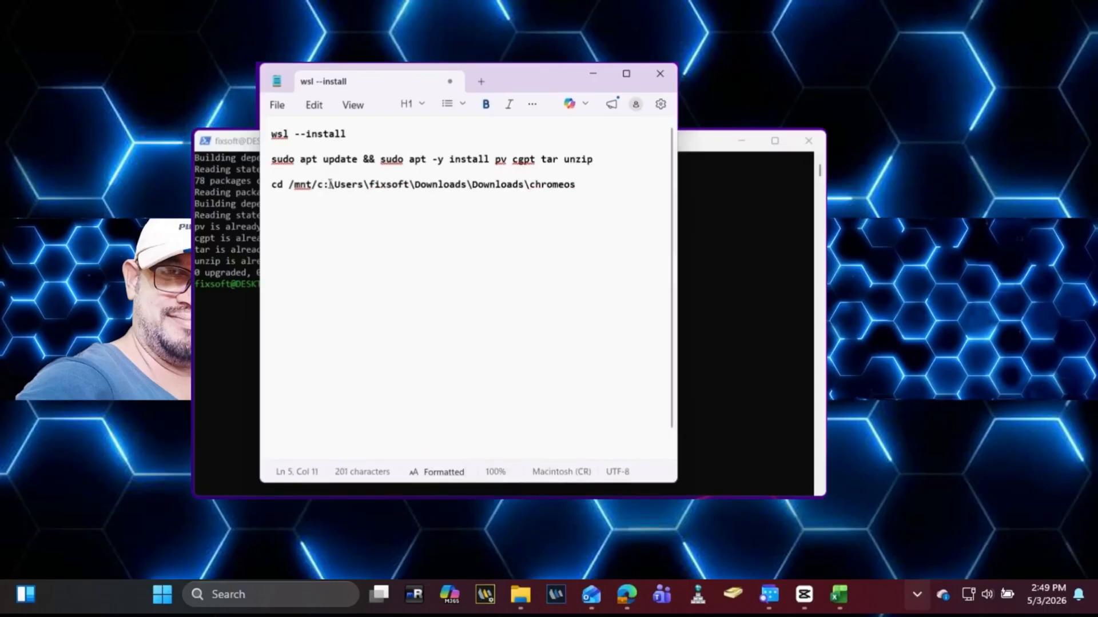
pyautogui.press('BackSpace')
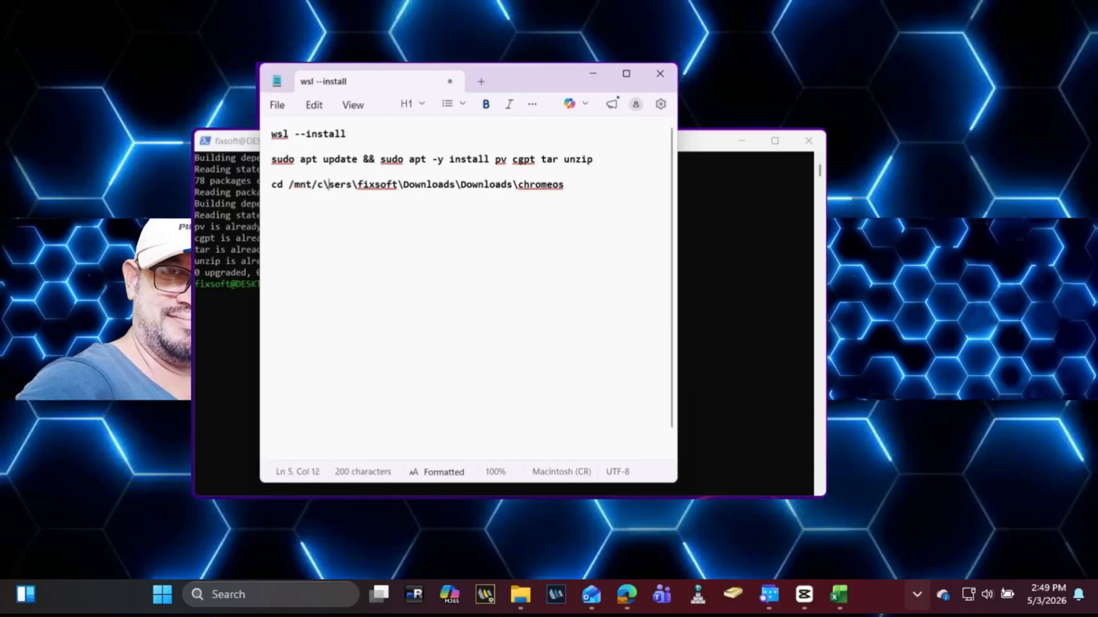
pyautogui.press('BackSpace')
pyautogui.write('u')
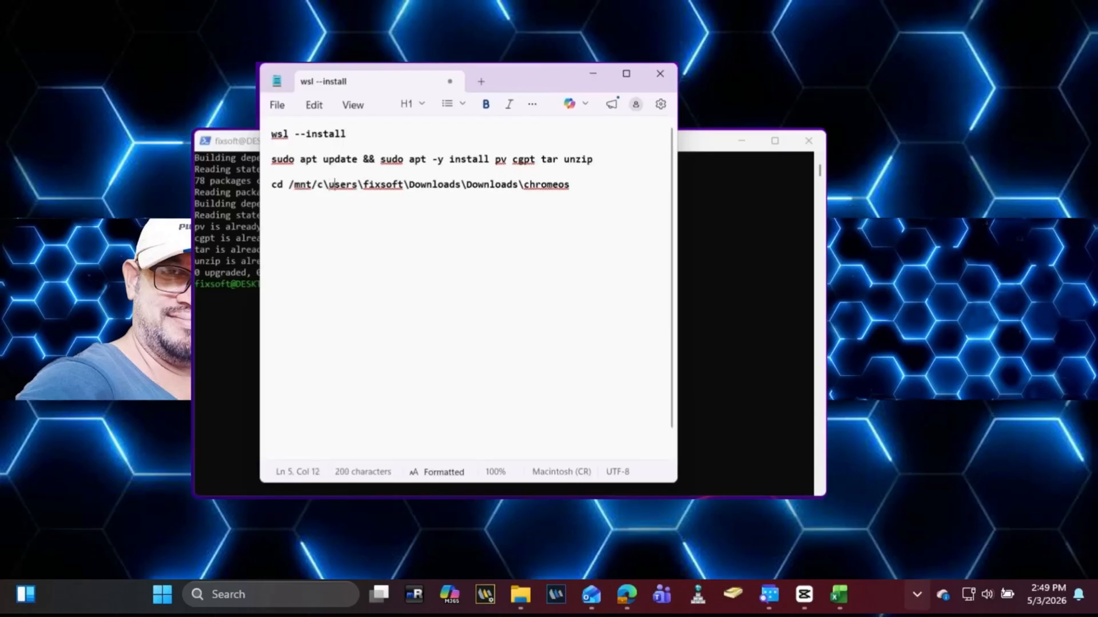
pyautogui.click(366, 183)
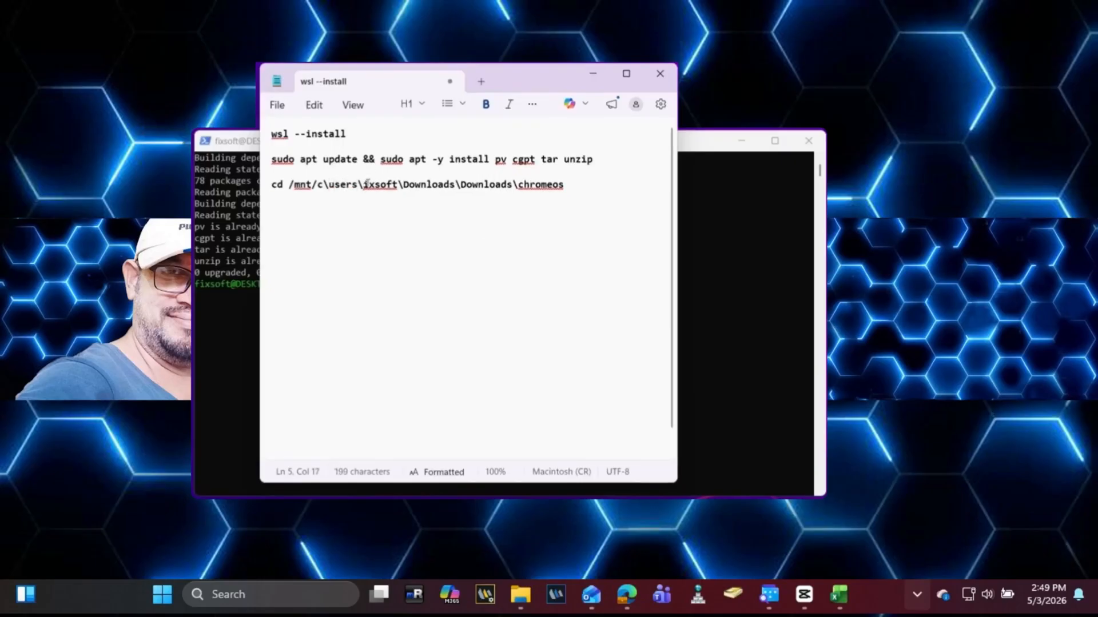
pyautogui.click(416, 182)
pyautogui.press('BackSpace')
pyautogui.write('d')
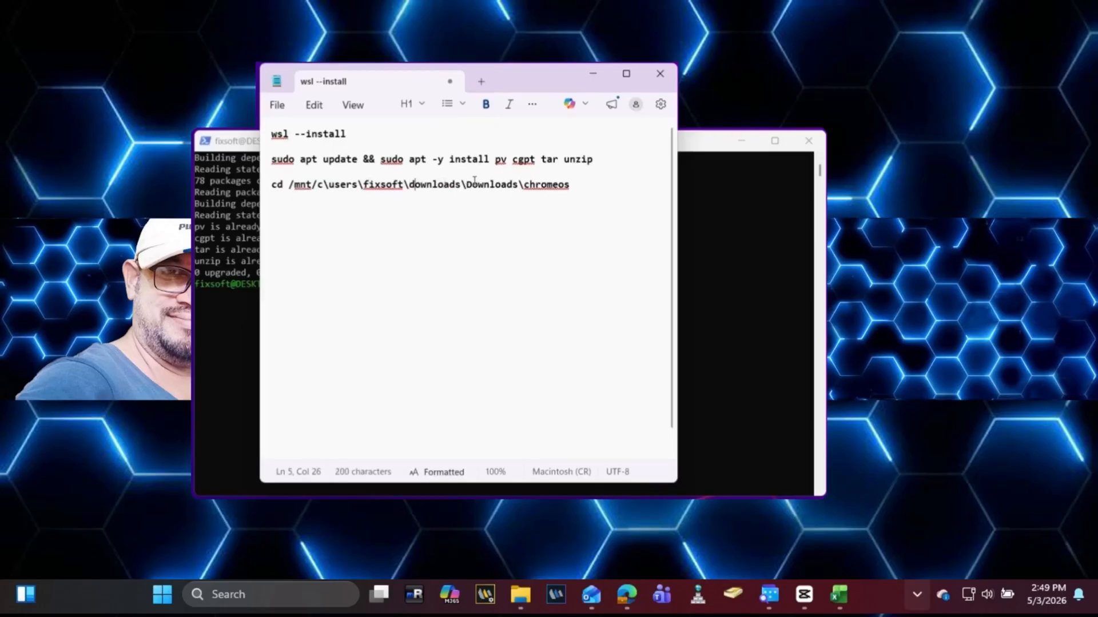
pyautogui.press('BackSpace')
pyautogui.write('d')
# Step: Replace every backslash in the path with a forward slash
pyautogui.press('BackSpace')
pyautogui.write('/')
pyautogui.click(361, 185)
pyautogui.press('BackSpace')
pyautogui.write('/')
pyautogui.click(409, 185)
pyautogui.press('BackSpace')
pyautogui.write('/')
pyautogui.click(466, 185)
pyautogui.press('BackSpace')
pyautogui.write('/')
pyautogui.click(525, 185)
pyautogui.press('BackSpace')
pyautogui.write('/')
# Step: Copy the corrected cd line to the clipboard
pyautogui.moveTo(581, 187); pyautogui.dragTo(274, 191)
pyautogui.rightClick(274, 190)
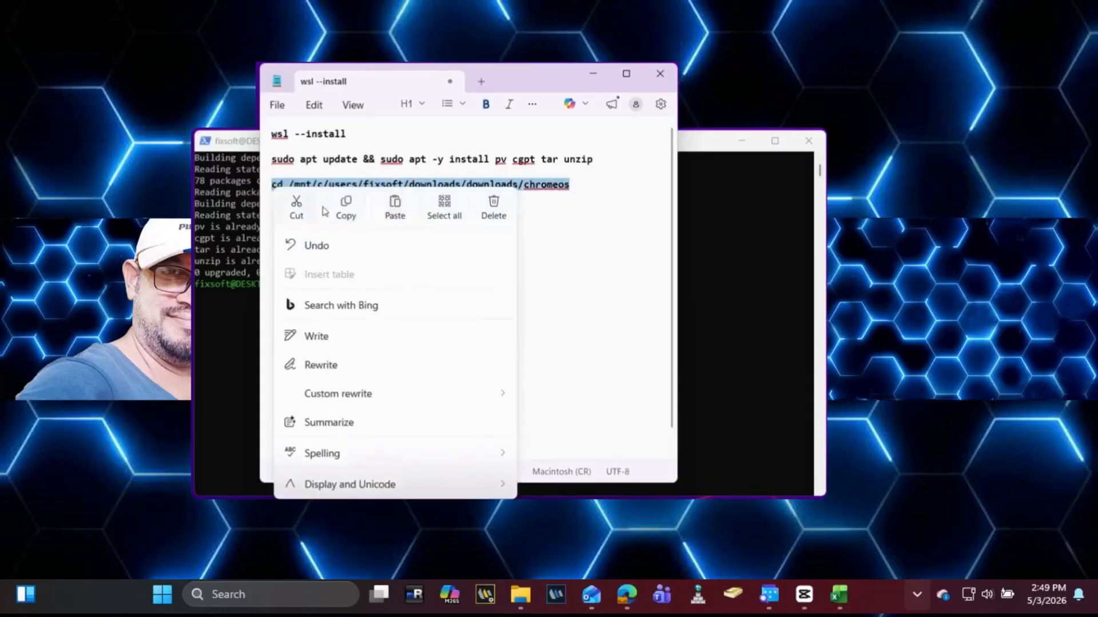
pyautogui.click(344, 211)
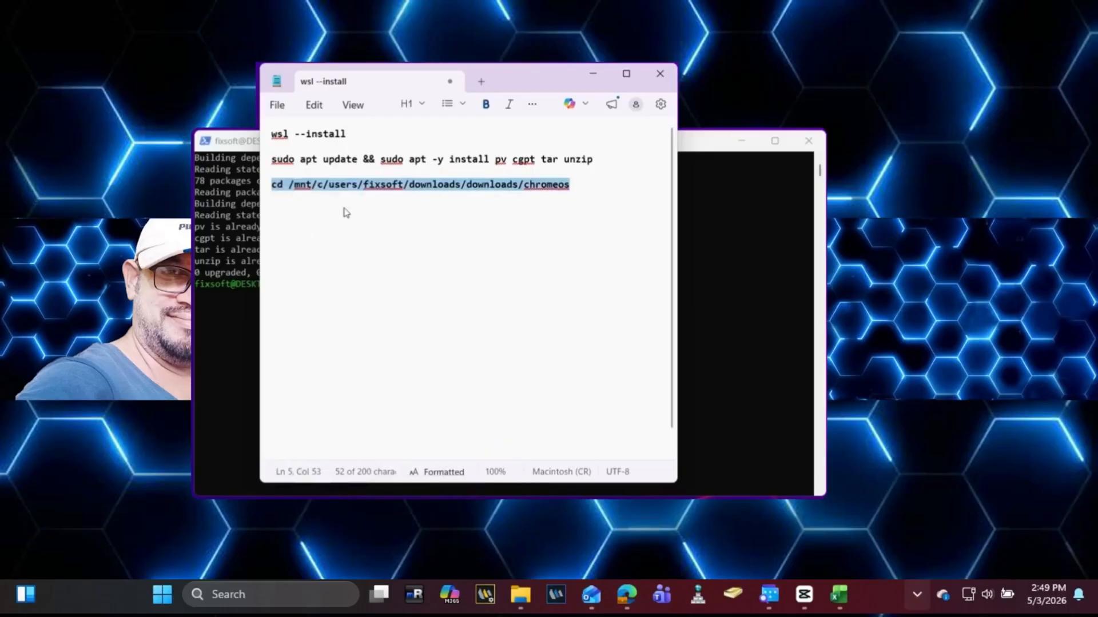
pyautogui.click(594, 75)
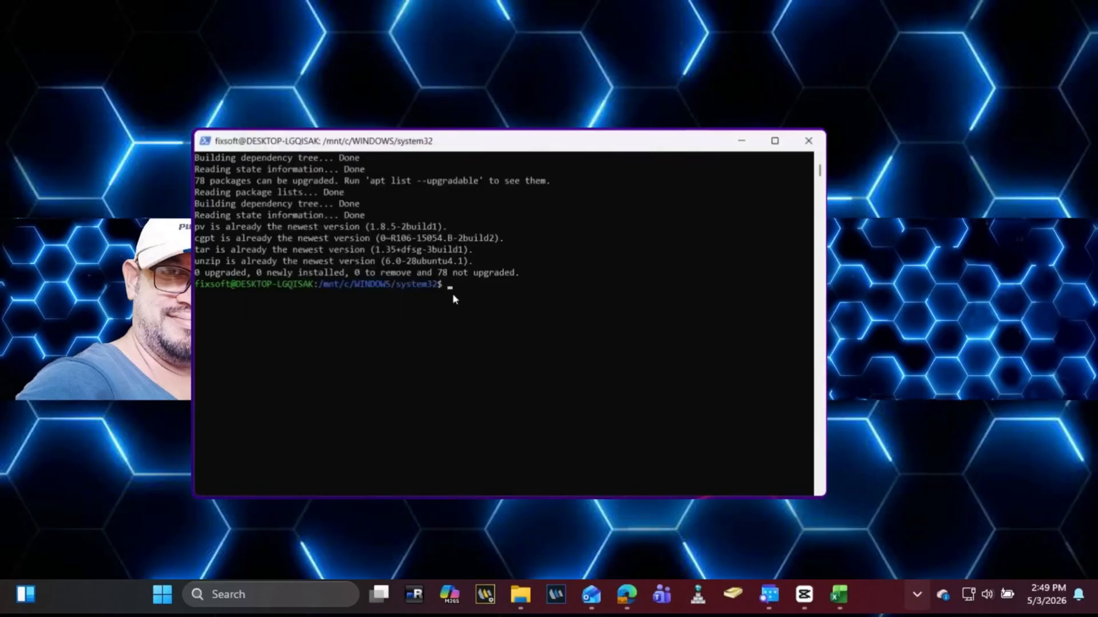
# Step: Paste and run the cd command to enter the chromeos folder in WSL
pyautogui.hotkey('ctrl', 'v')
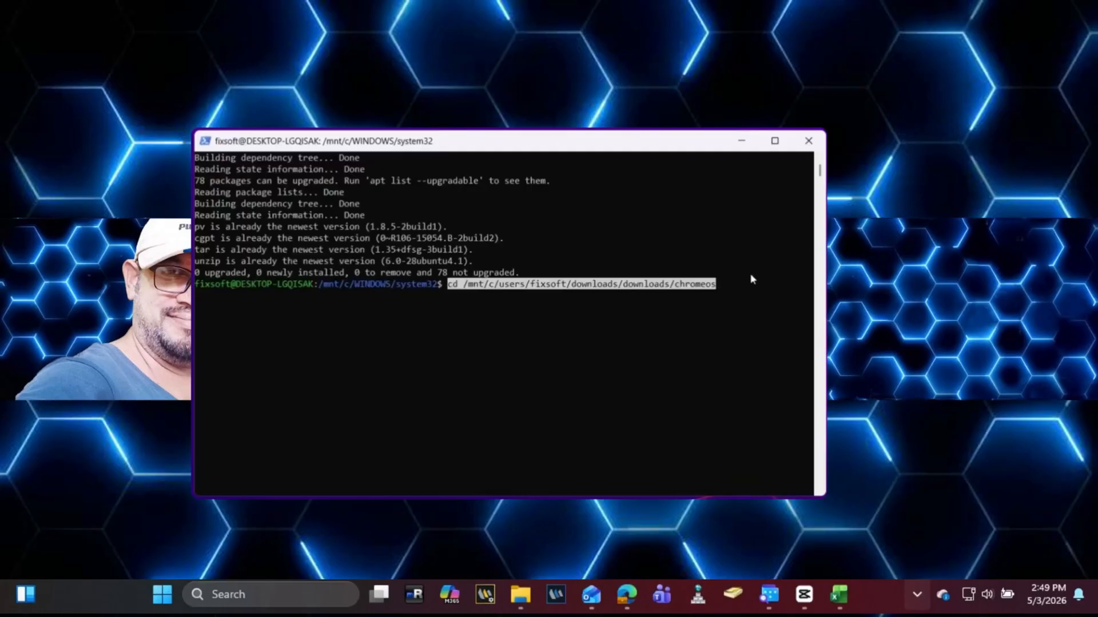
pyautogui.press('BackSpace')
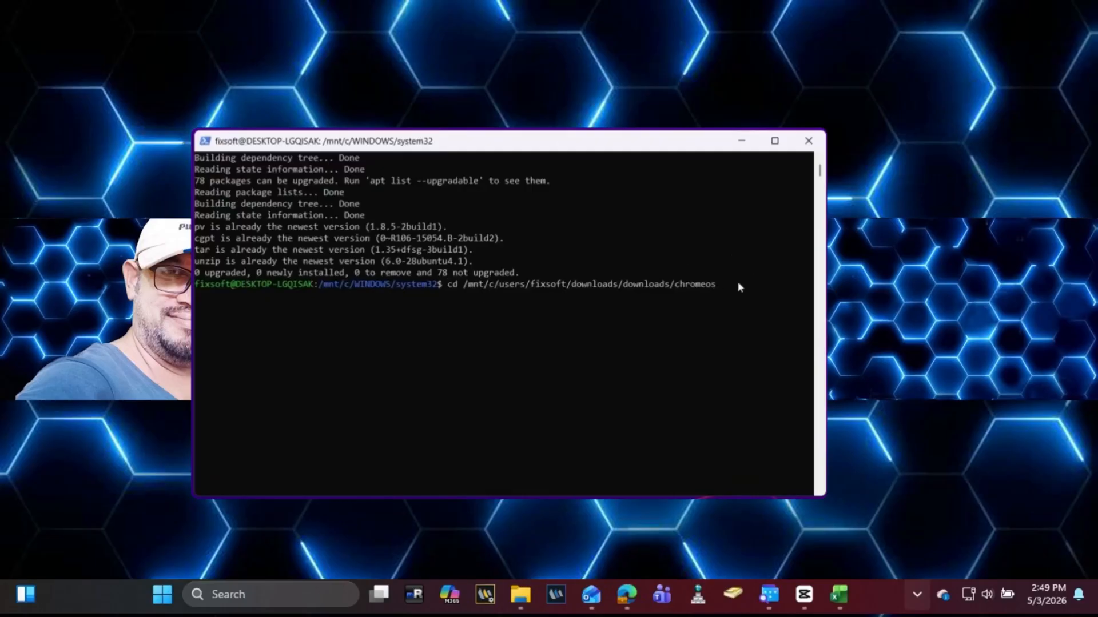
pyautogui.press('Return')
# Step: Copy and run 'sudo bash chromeos-install.sh -src chromeos.bin -dst chromeos.img' from the notes
pyautogui.hotkey('alt', 'Tab')
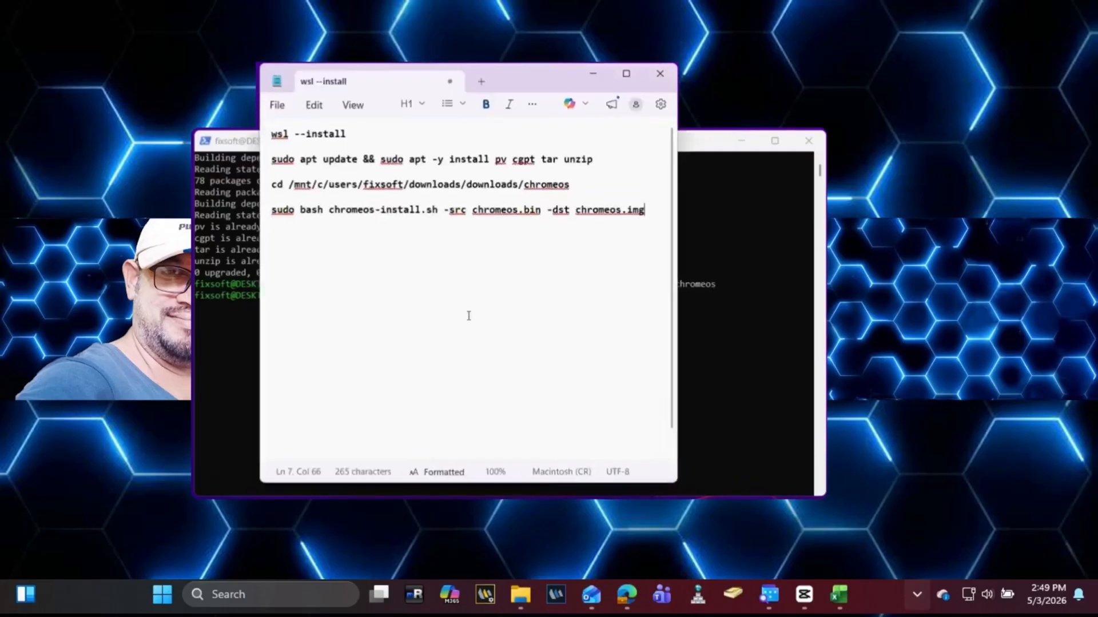
pyautogui.tripleClick(277, 208)
pyautogui.press('super+c')
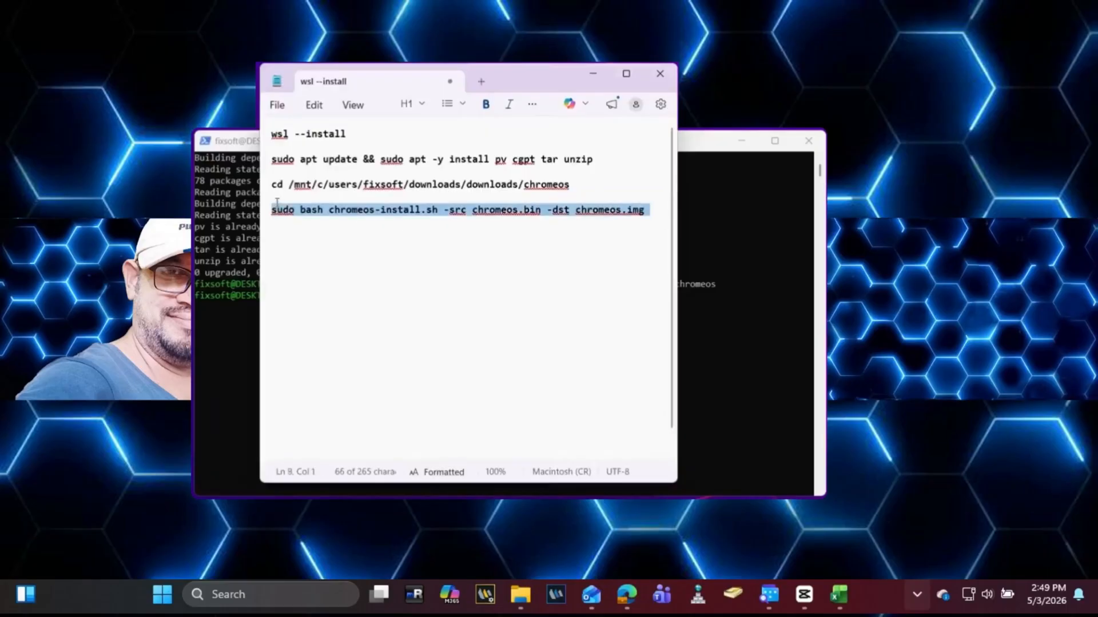
pyautogui.click(593, 73)
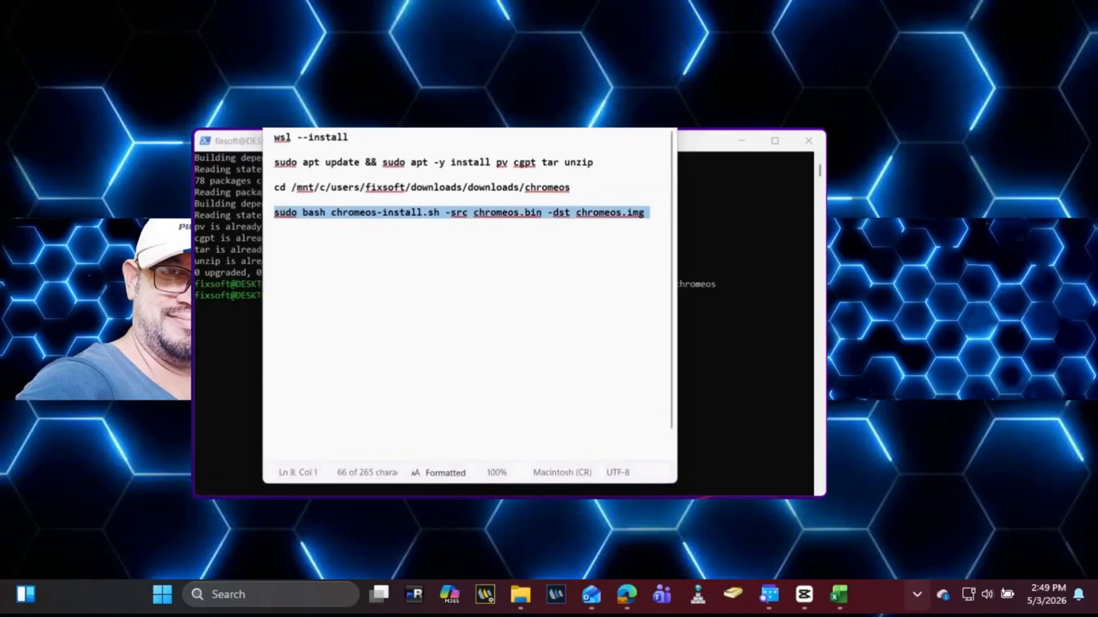
pyautogui.rightClick(602, 295)
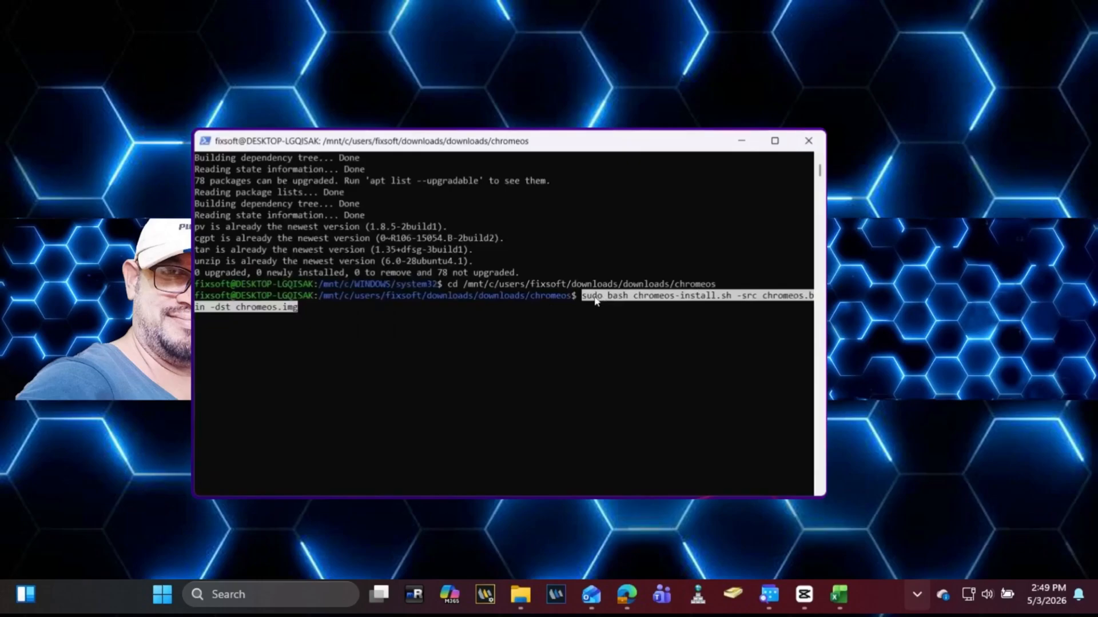
pyautogui.press('Return')
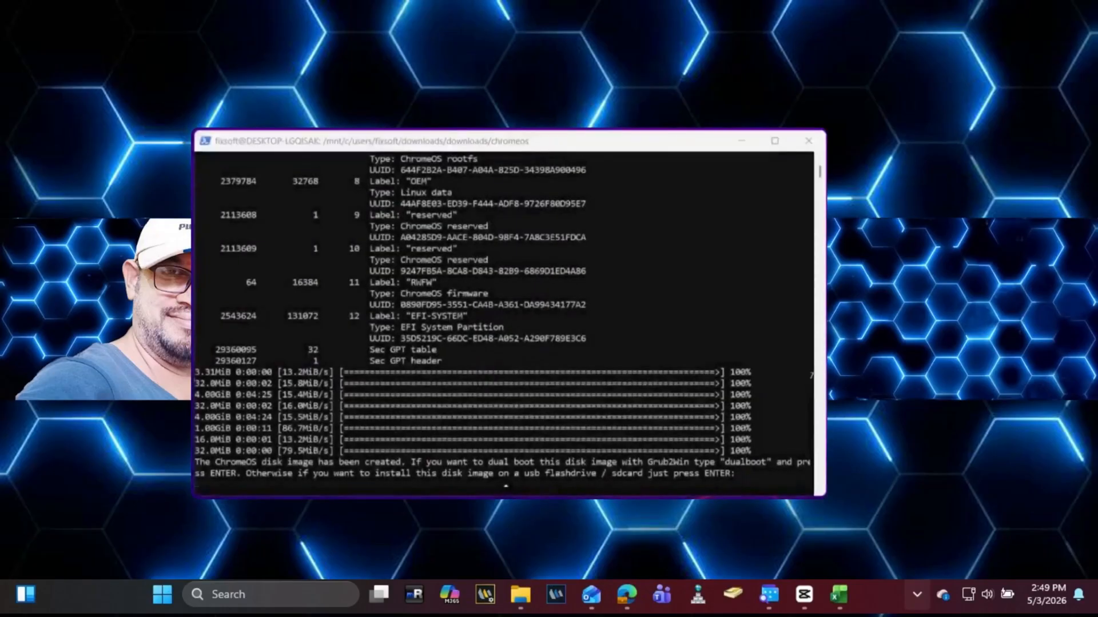
# Step: Skip dual boot to finish the image, then confirm chromeos.img is 14.0 GB in the chromeos folder
pyautogui.press('Return')
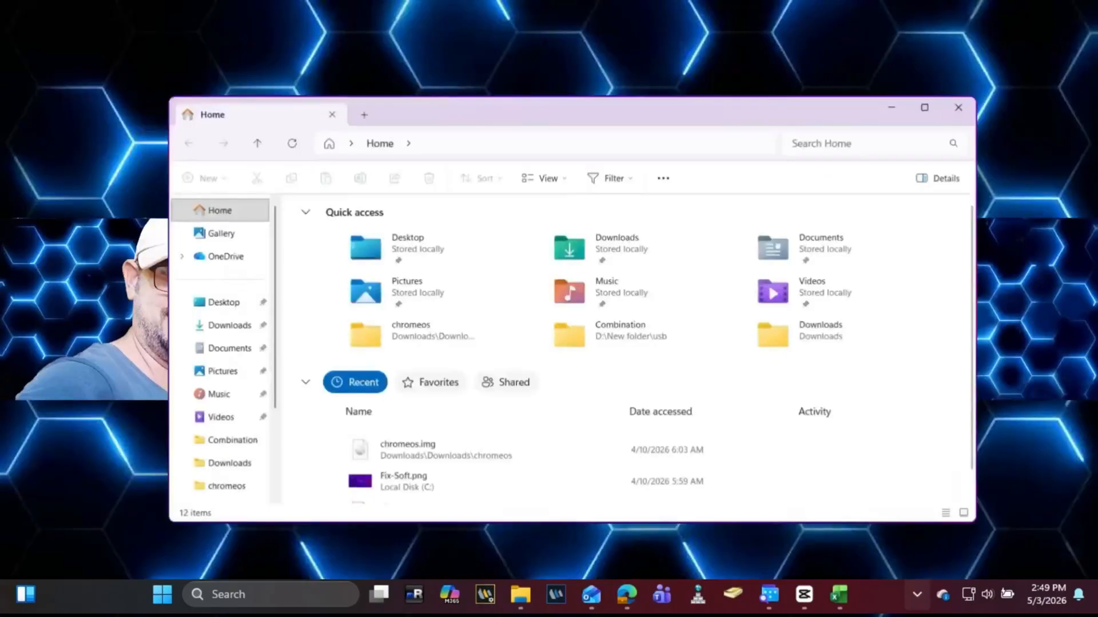
pyautogui.click(213, 485)
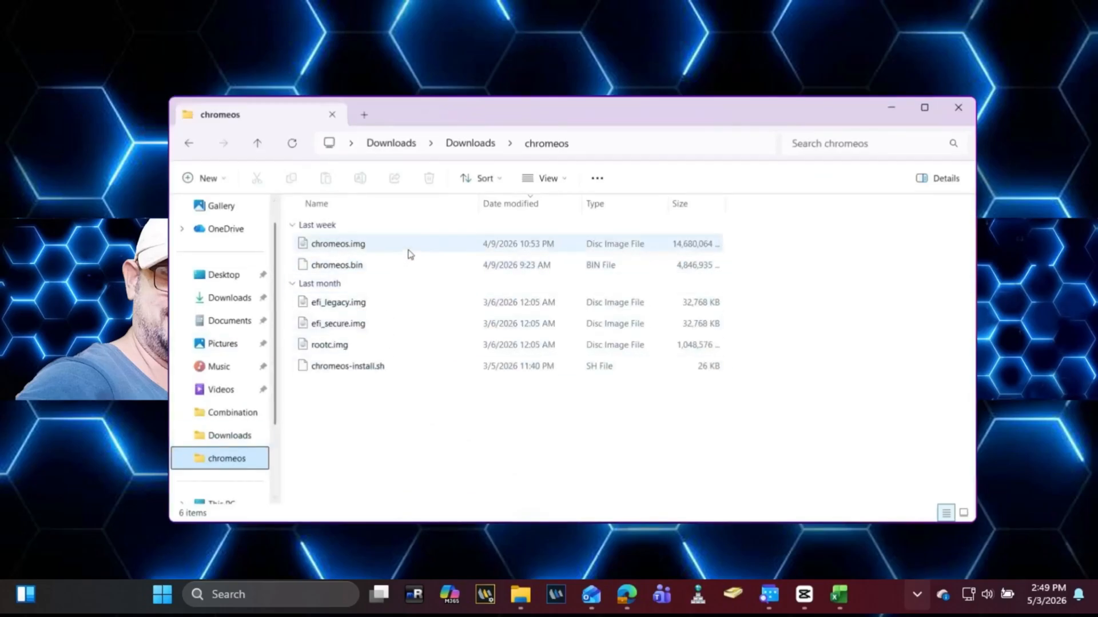
pyautogui.click(371, 243)
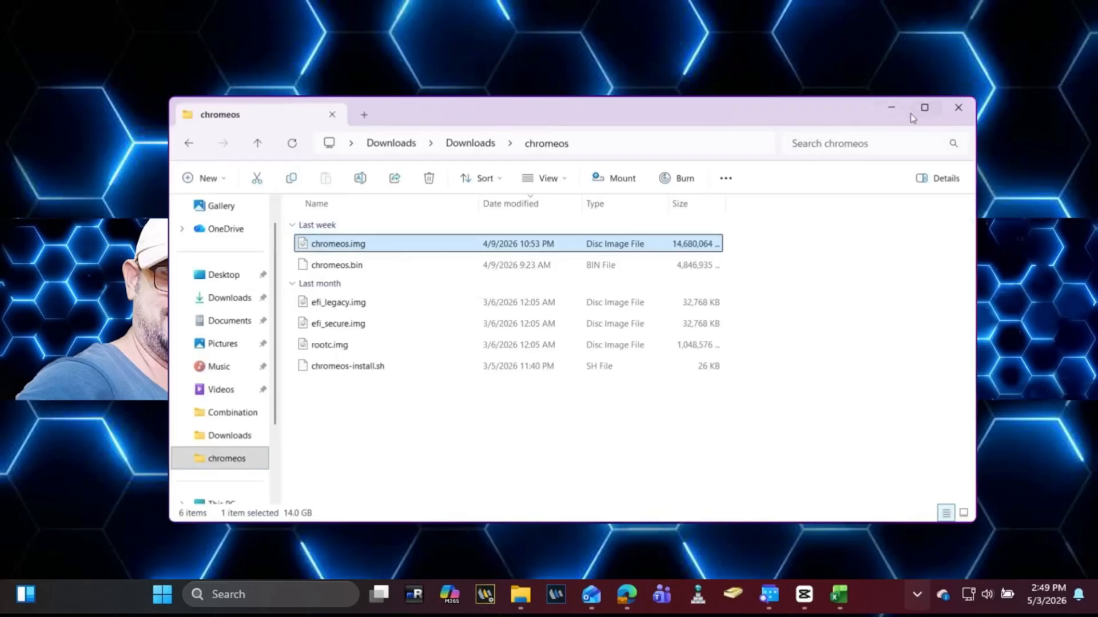
pyautogui.click(891, 110)
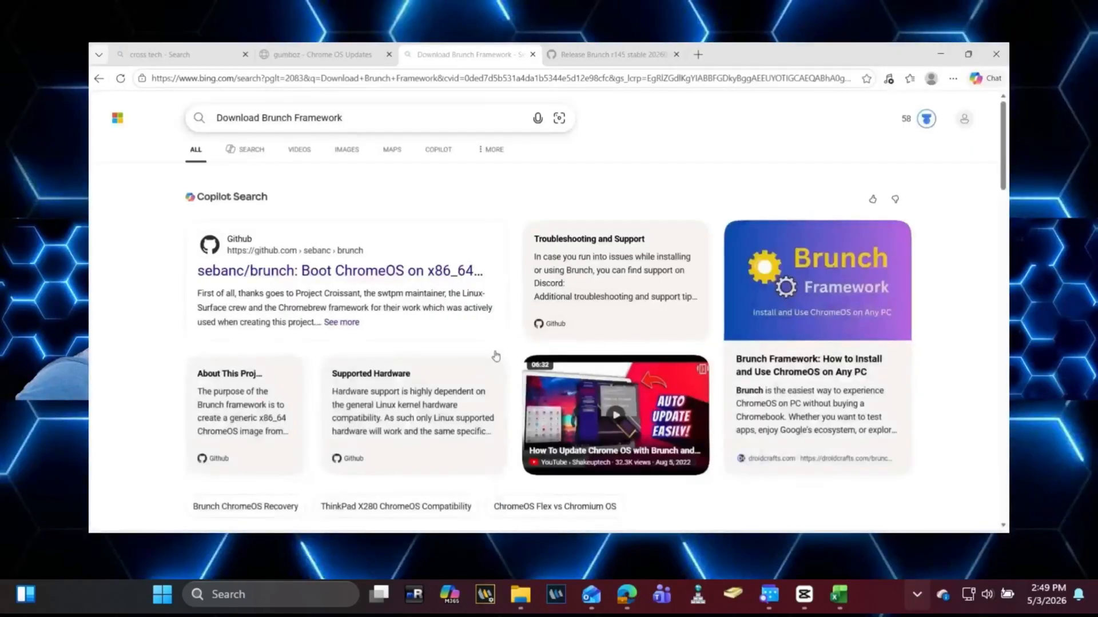
# Step: Search the web for rufus and open the official rufus.ie site
pyautogui.click(707, 55)
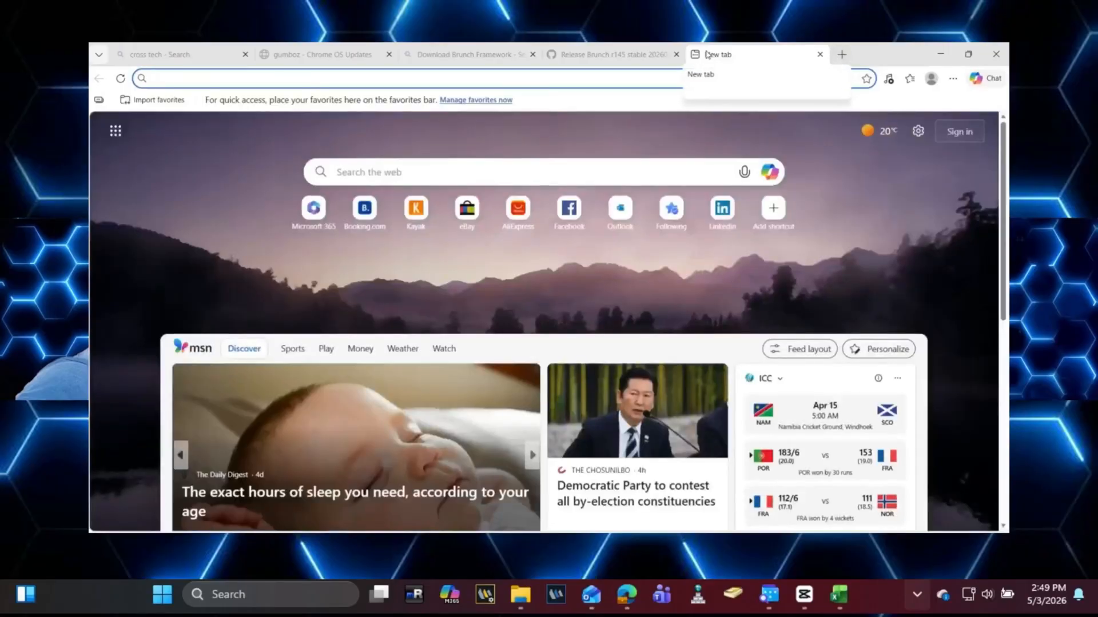
pyautogui.write('rufu')
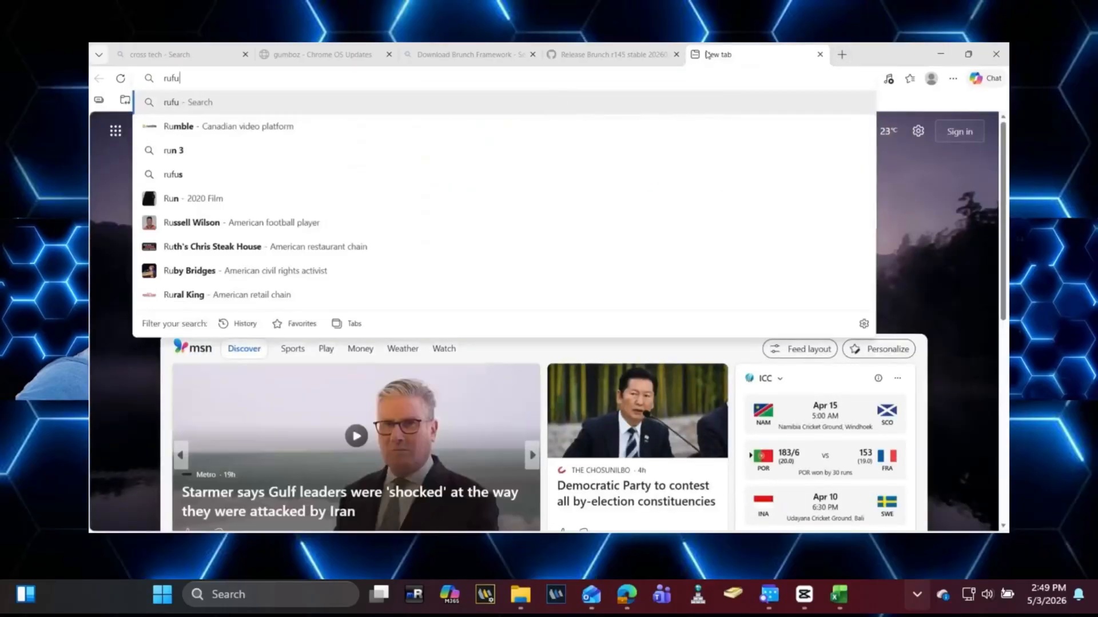
pyautogui.write('s')
pyautogui.press('Return')
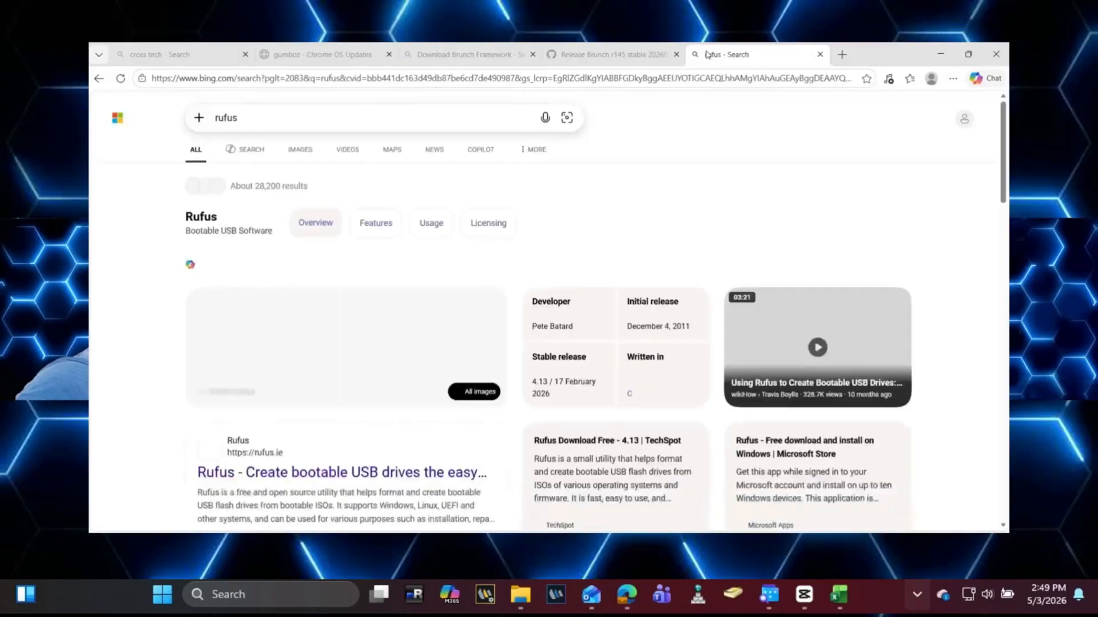
pyautogui.scroll(-1, 572, 313)
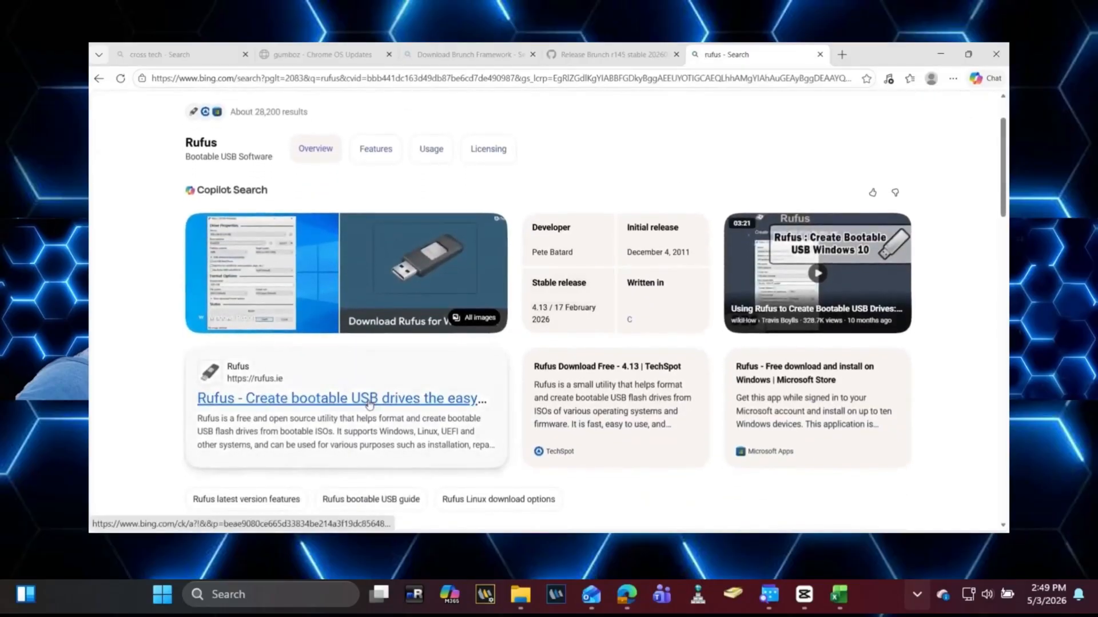
pyautogui.click(369, 398)
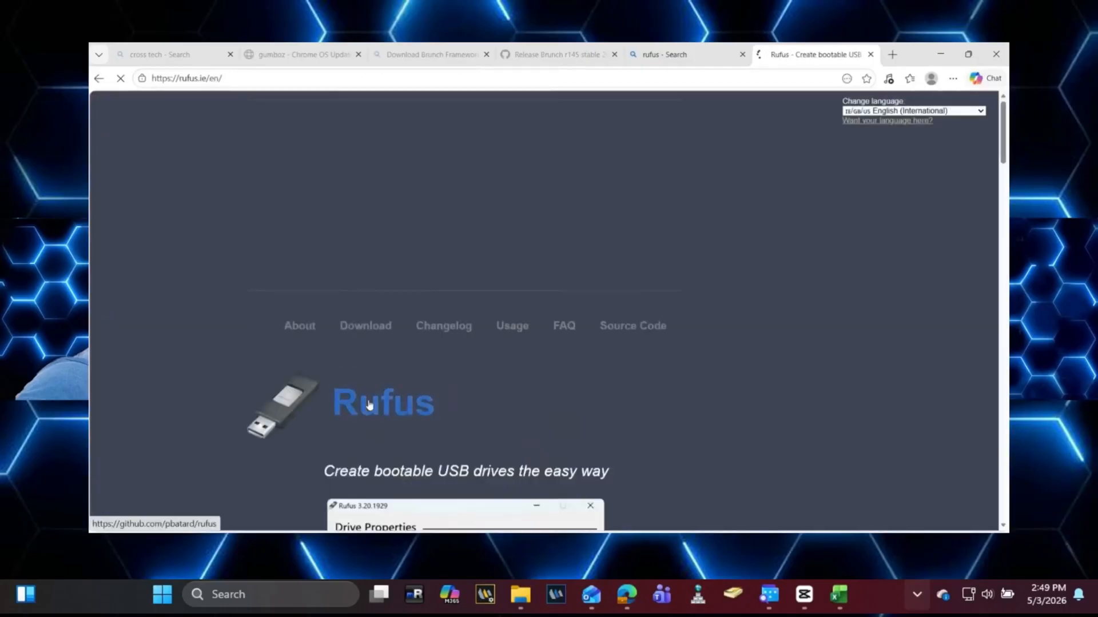
# Step: Download the standard x64 rufus-4.13.exe and show it in the Downloads folder
pyautogui.scroll(-10, 369, 404)
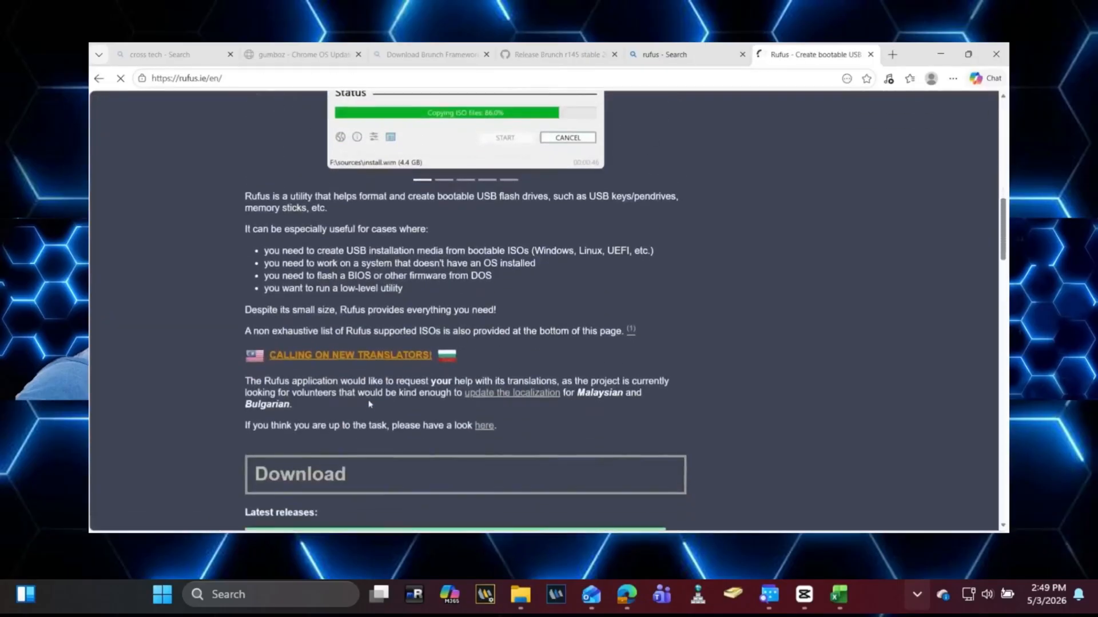
pyautogui.scroll(-3, 369, 404)
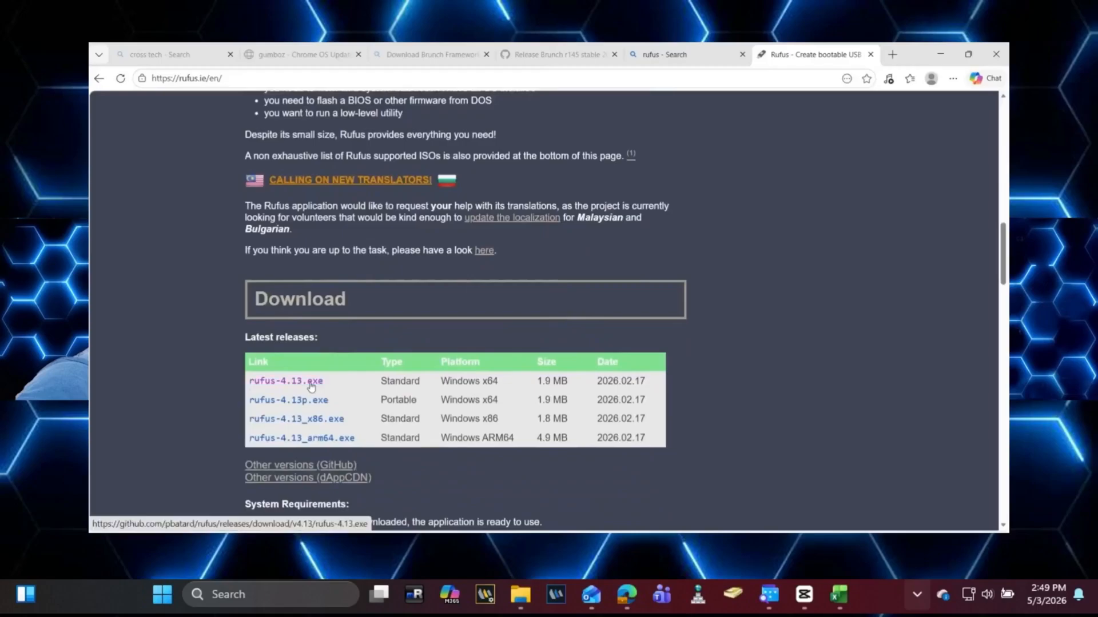
pyautogui.click(312, 387)
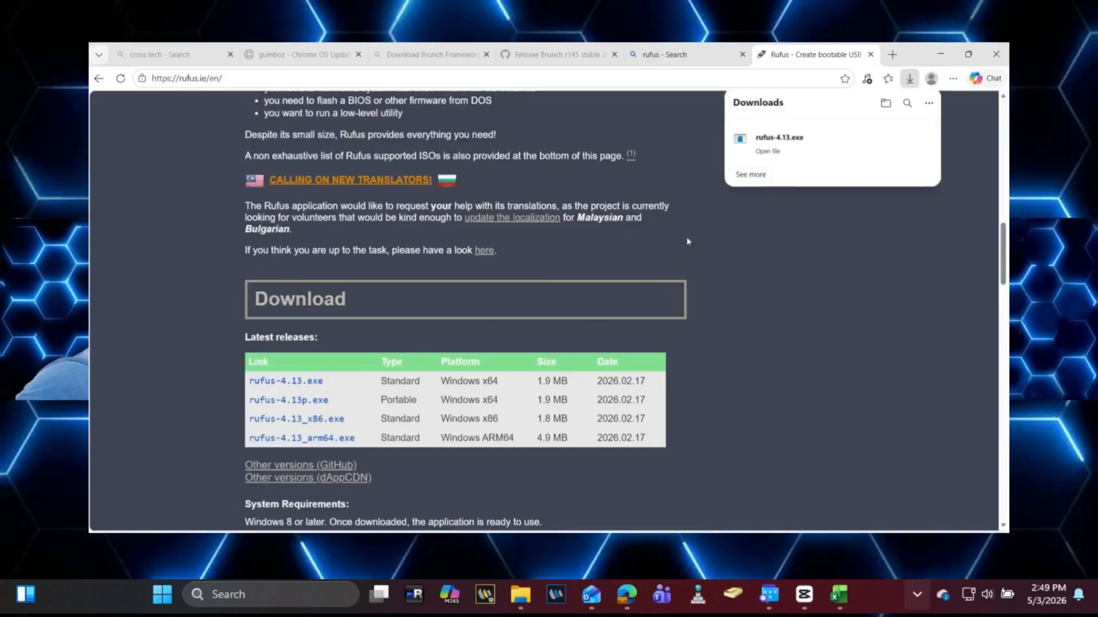
pyautogui.click(902, 142)
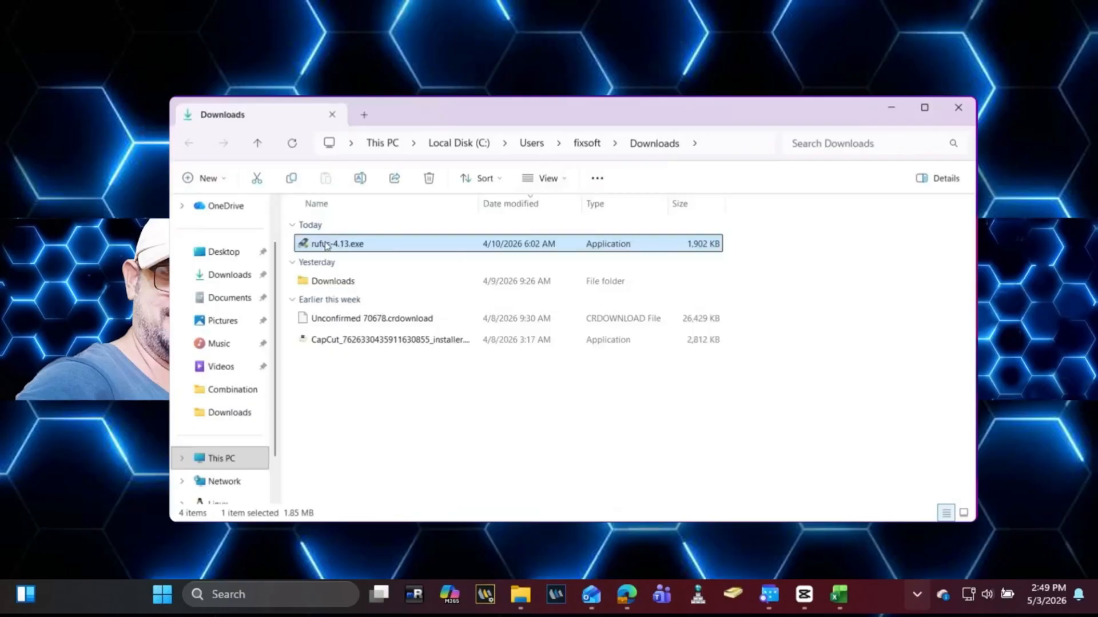
# Step: Launch rufus-4.13.exe with admin rights, decline update checks, and keep the 64 GB USB drive as the target
pyautogui.rightClick(327, 247)
pyautogui.click(348, 239)
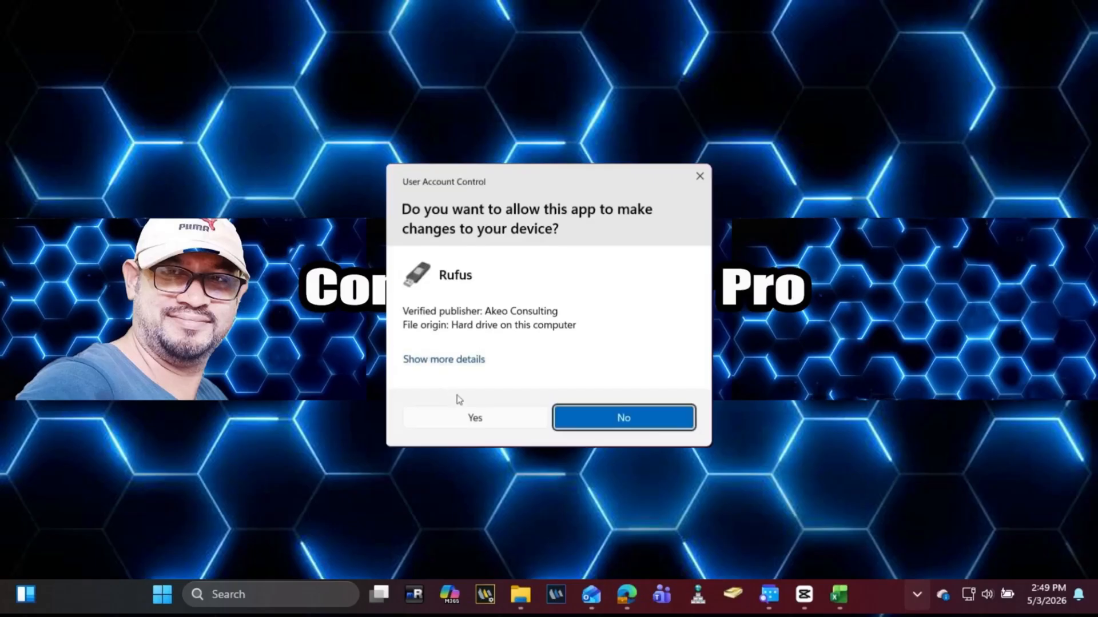
pyautogui.click(474, 424)
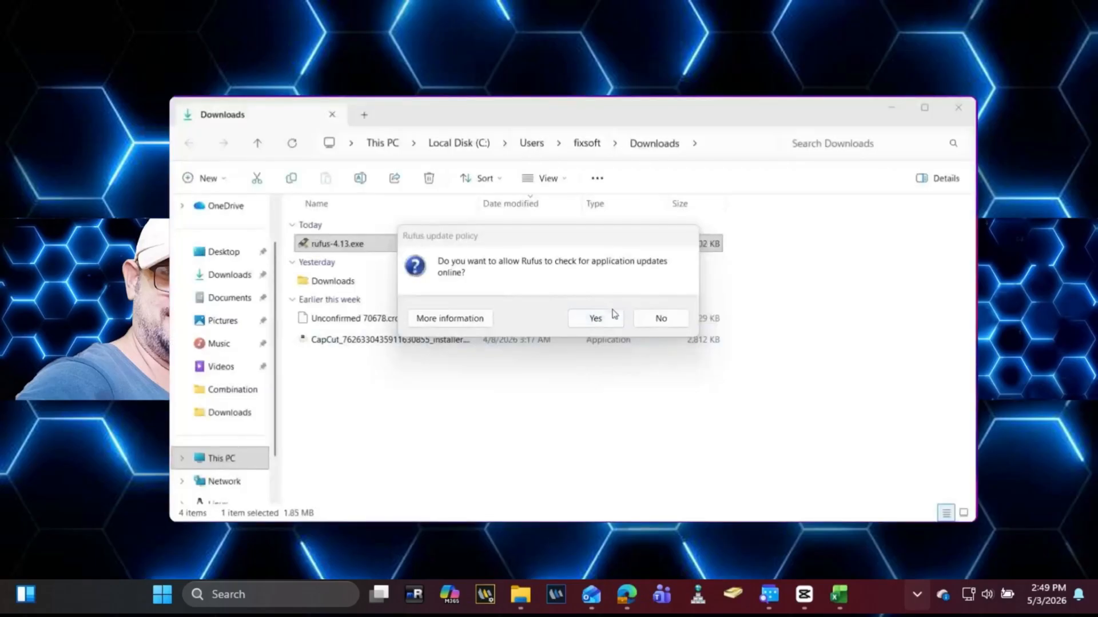
pyautogui.click(660, 319)
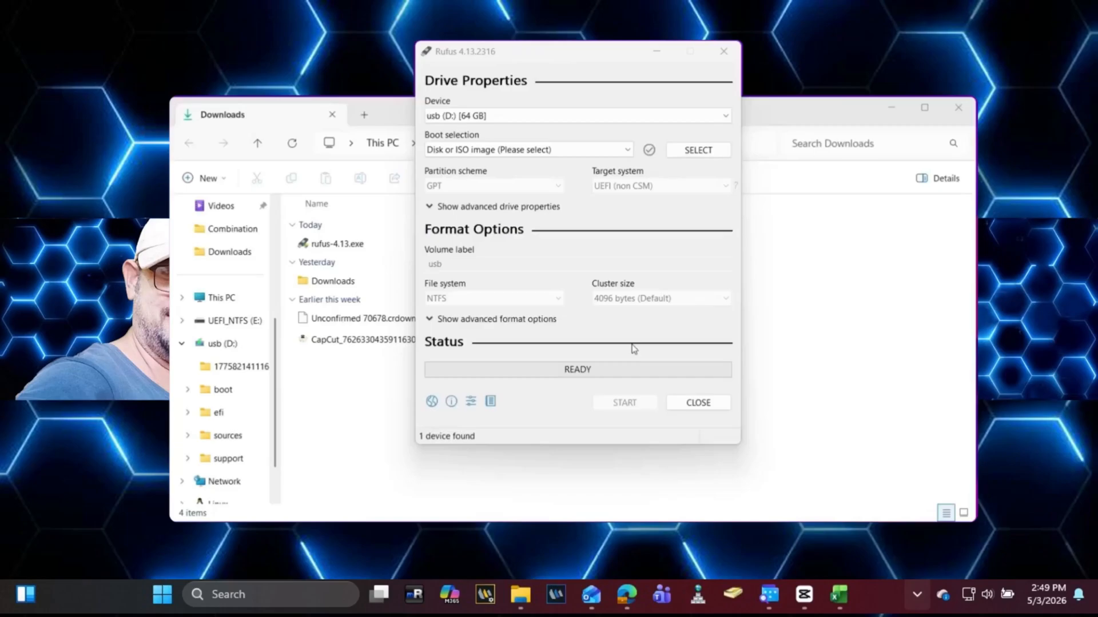
pyautogui.click(641, 117)
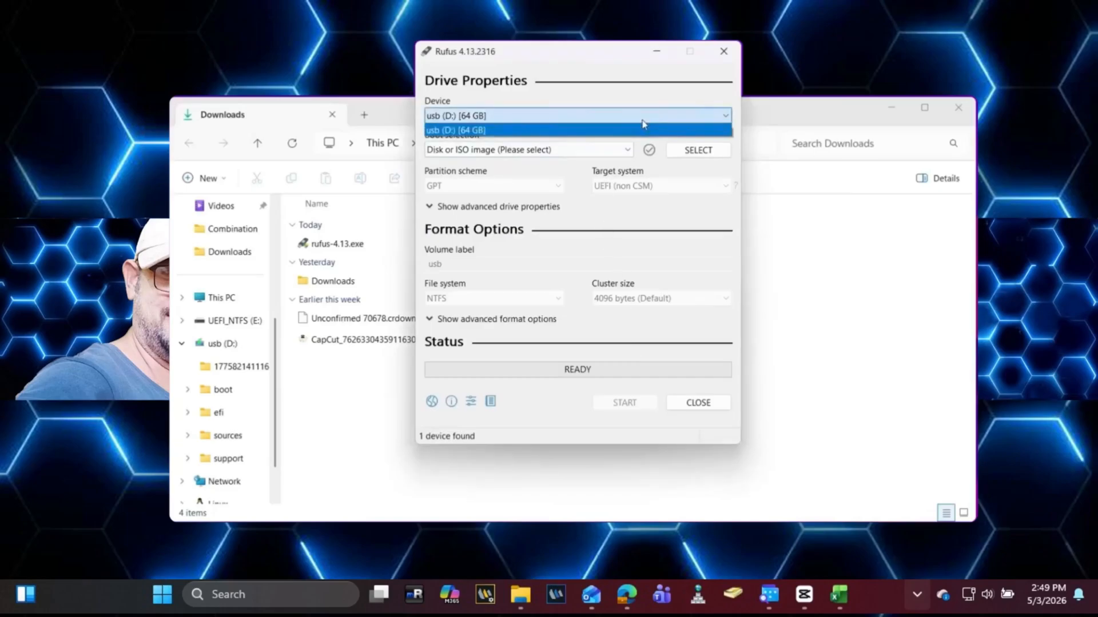
pyautogui.click(644, 125)
# Step: Browse Rufus's image selector into the Downloads\chromeos folder
pyautogui.click(890, 106)
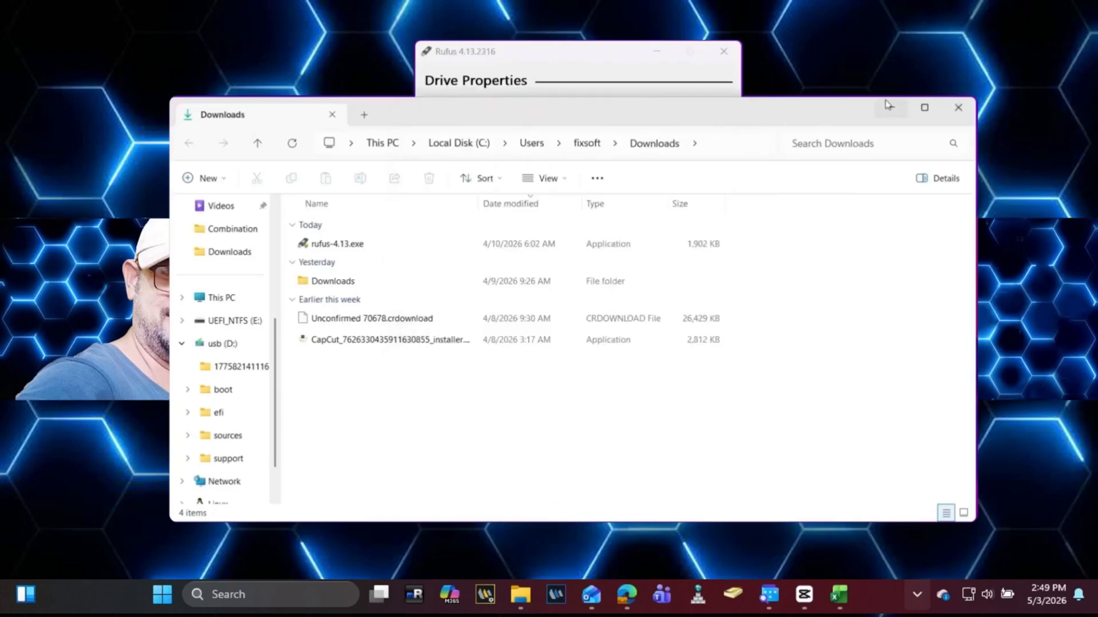
pyautogui.click(891, 107)
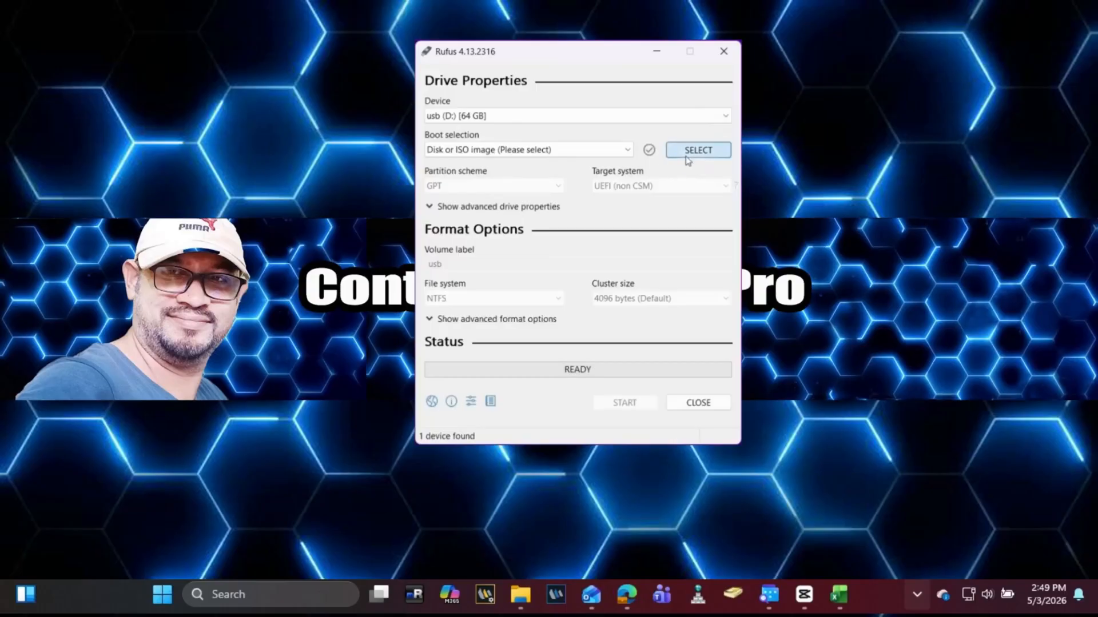
pyautogui.click(686, 155)
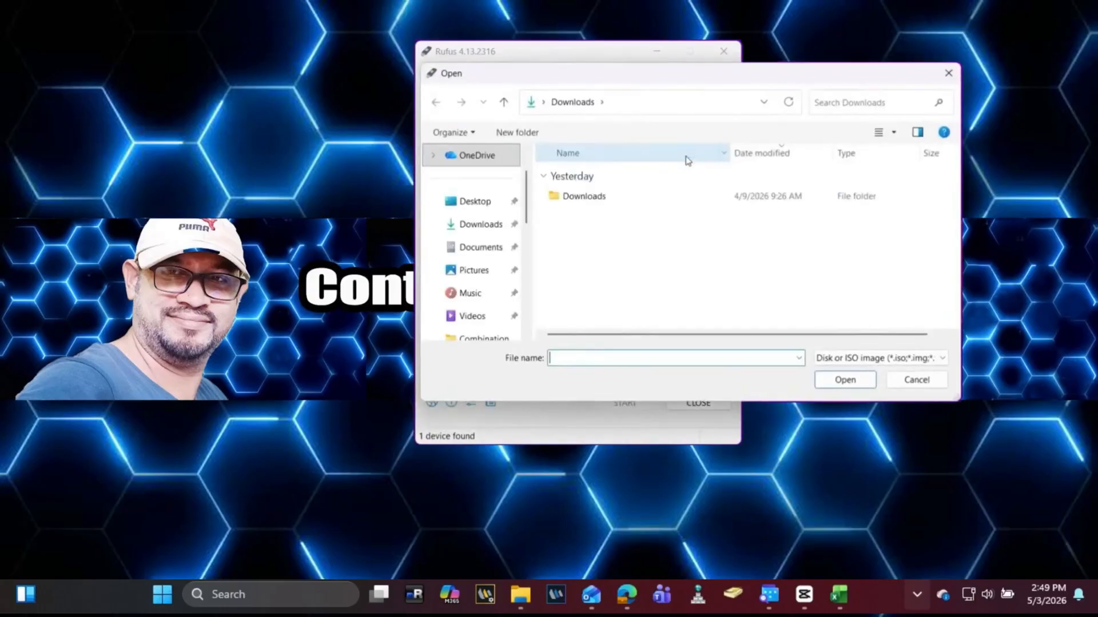
pyautogui.doubleClick(580, 197)
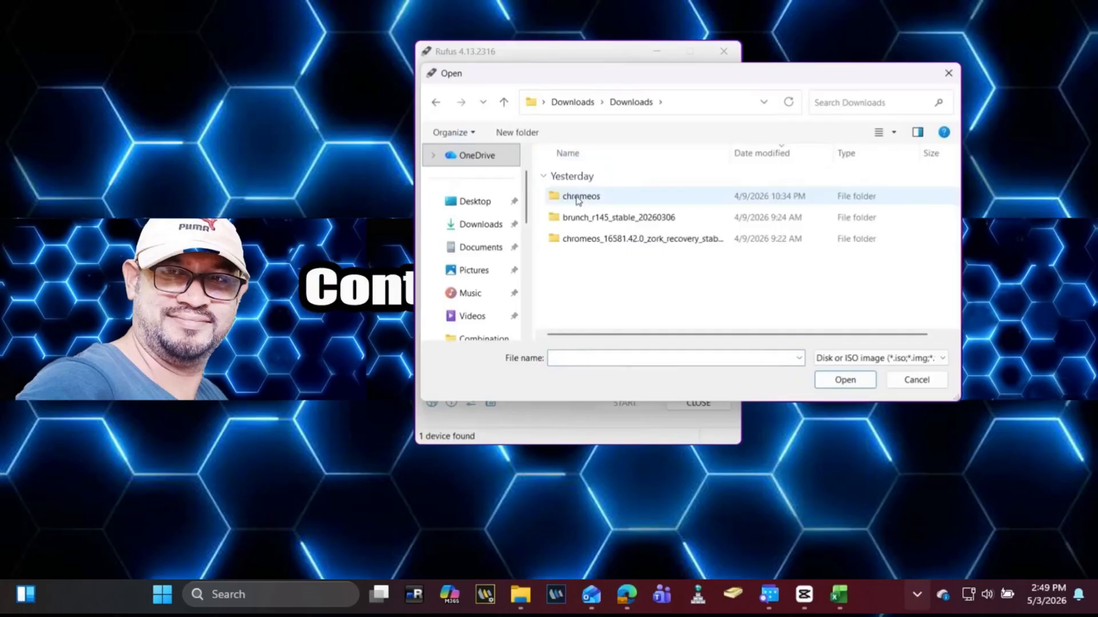
pyautogui.doubleClick(579, 198)
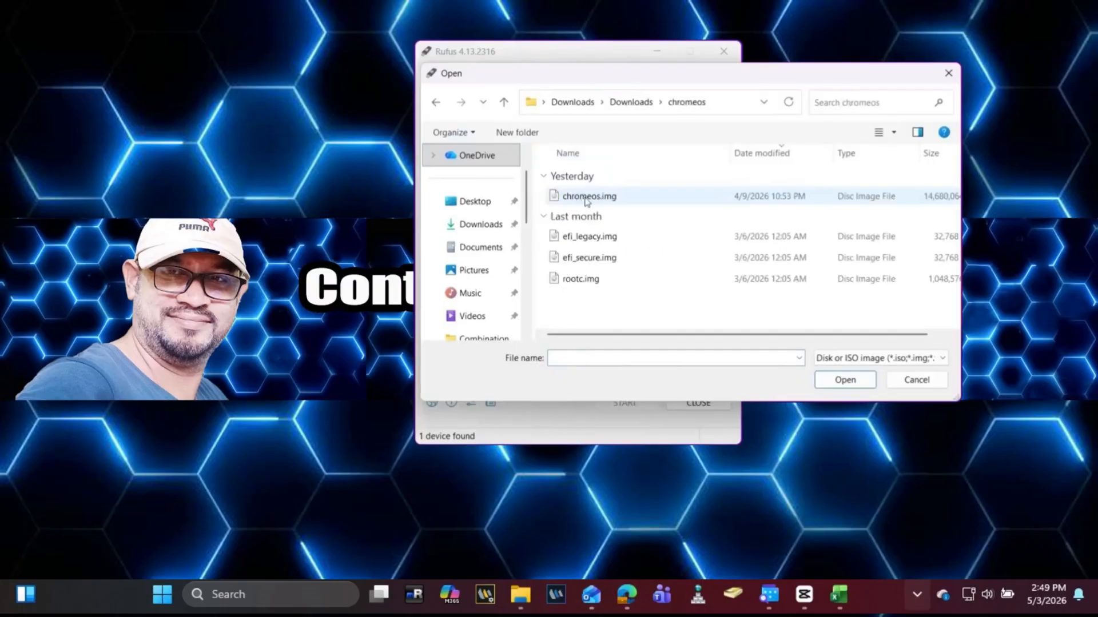
# Step: Load chromeos.img, flash it to the 64 GB USB after confirming the wipe, and close Rufus when done
pyautogui.click(632, 201)
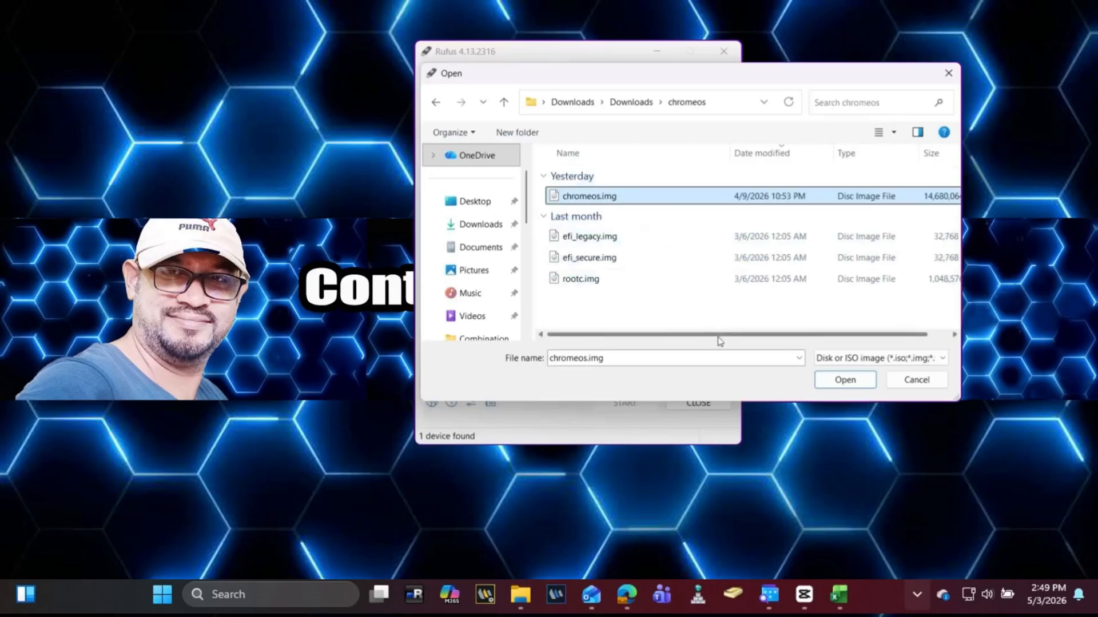
pyautogui.click(837, 379)
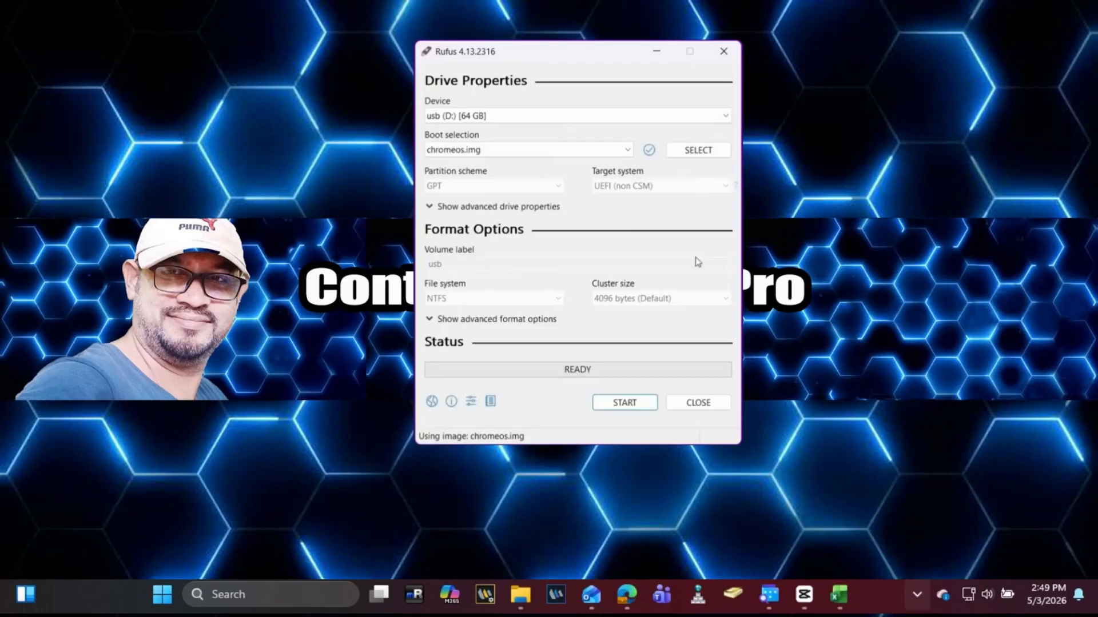
pyautogui.click(630, 407)
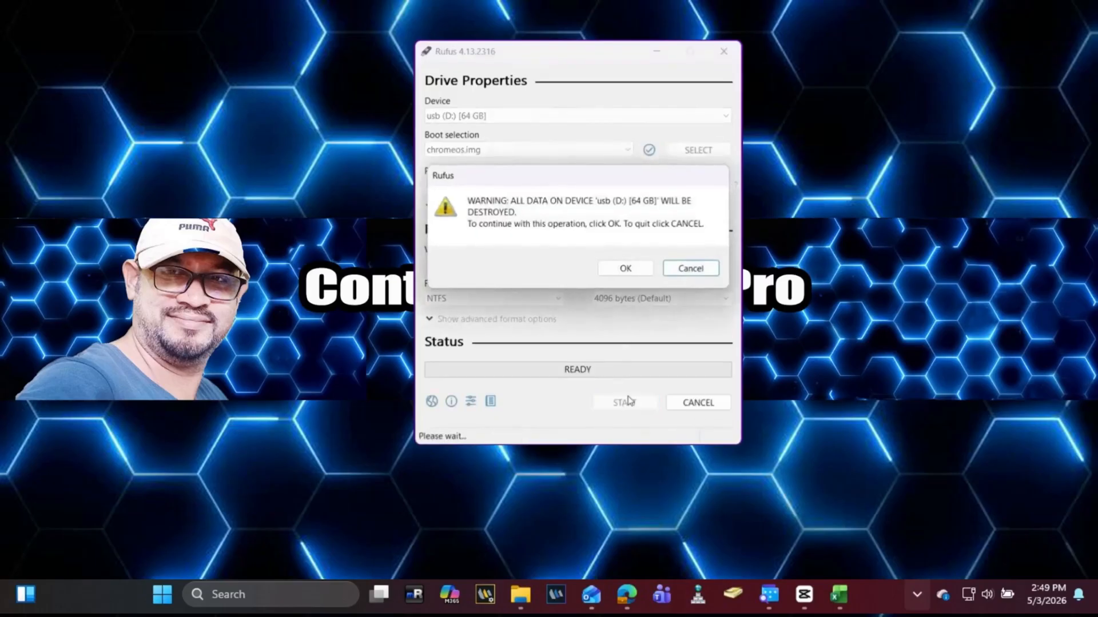
pyautogui.click(634, 277)
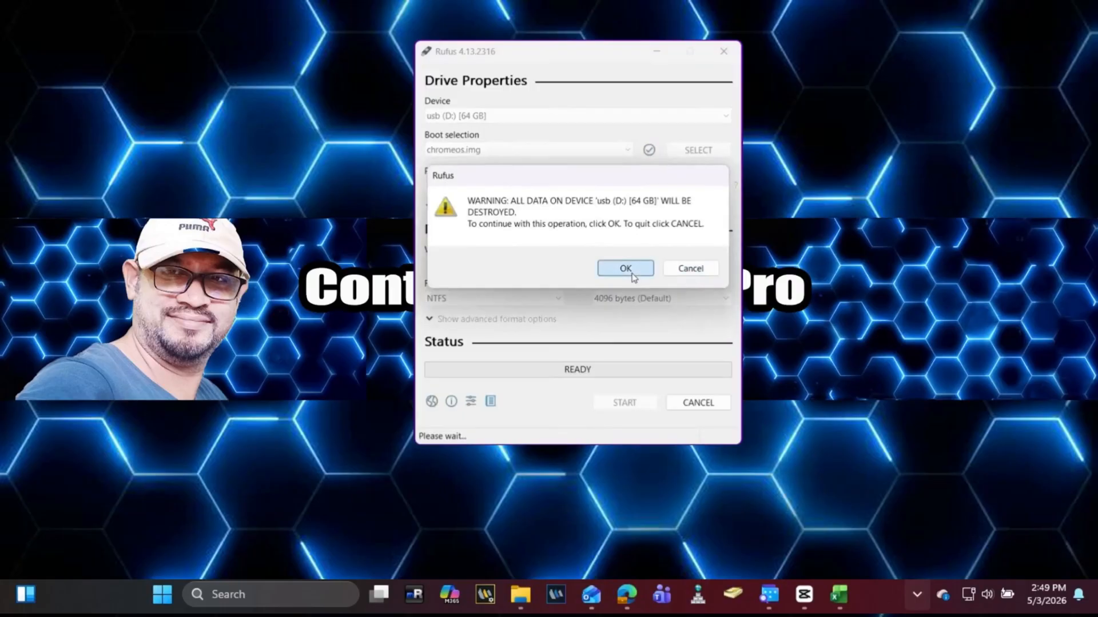
pyautogui.click(625, 269)
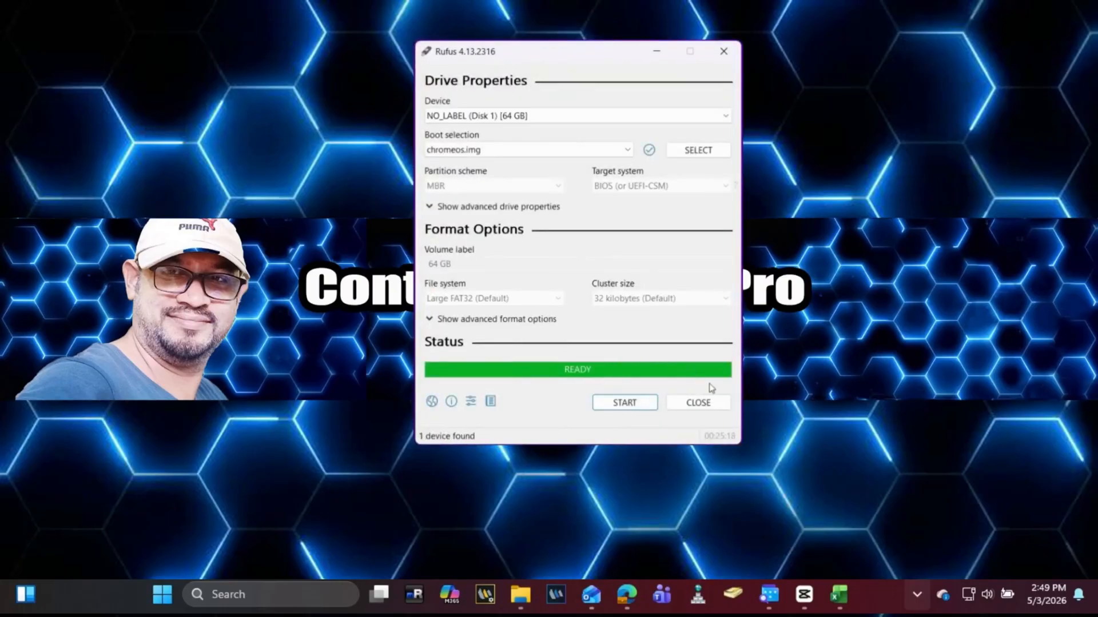
pyautogui.click(719, 407)
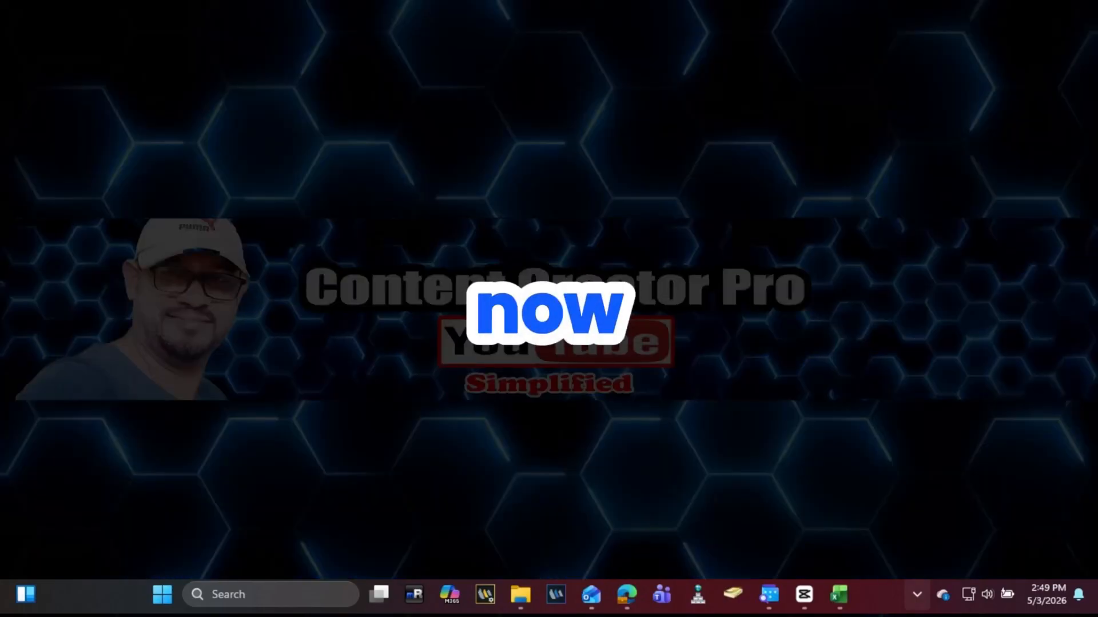
# Step: Restart Windows from the Start menu's power options to boot from the USB drive
pyautogui.press('super')
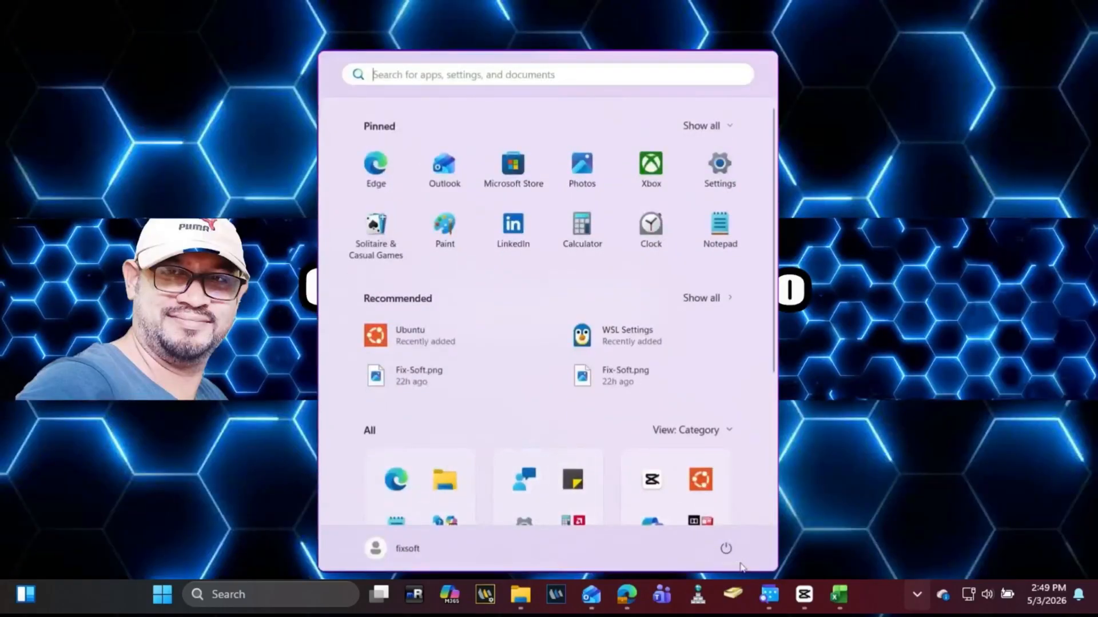
pyautogui.click(726, 550)
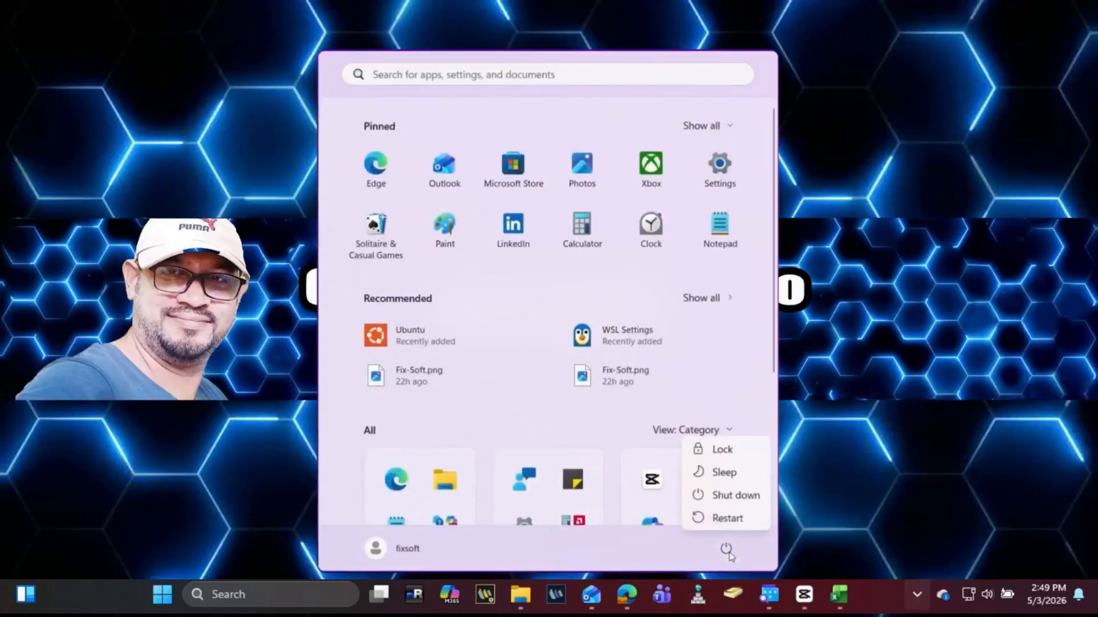
pyautogui.click(753, 519)
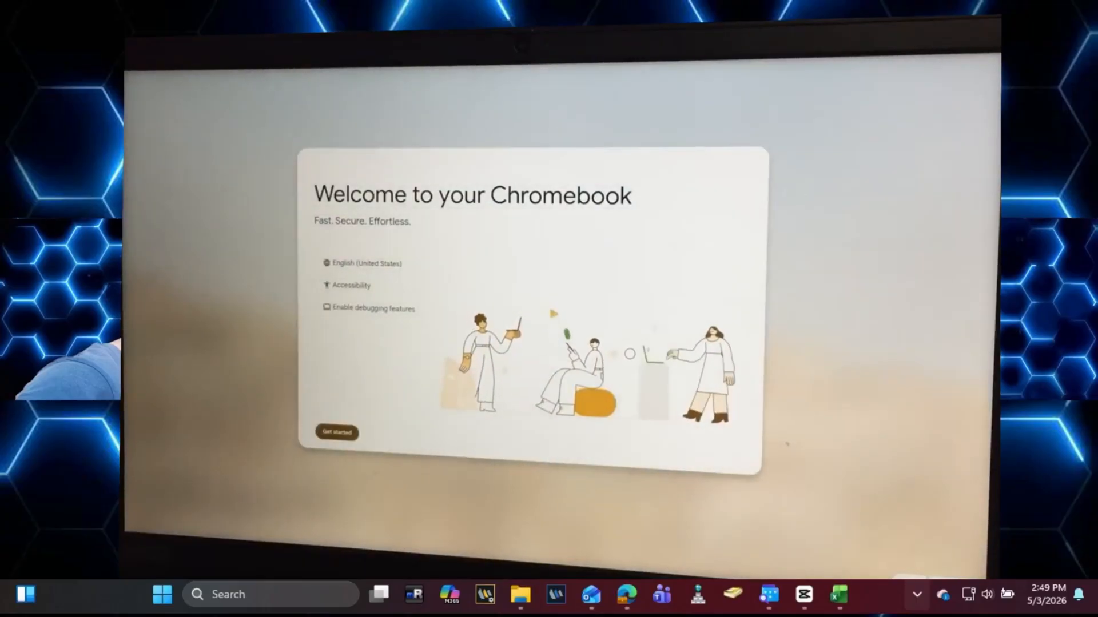
# Step: Begin Chromebook setup, join the WATI Wi-Fi network, and choose personal use
pyautogui.click(448, 439)
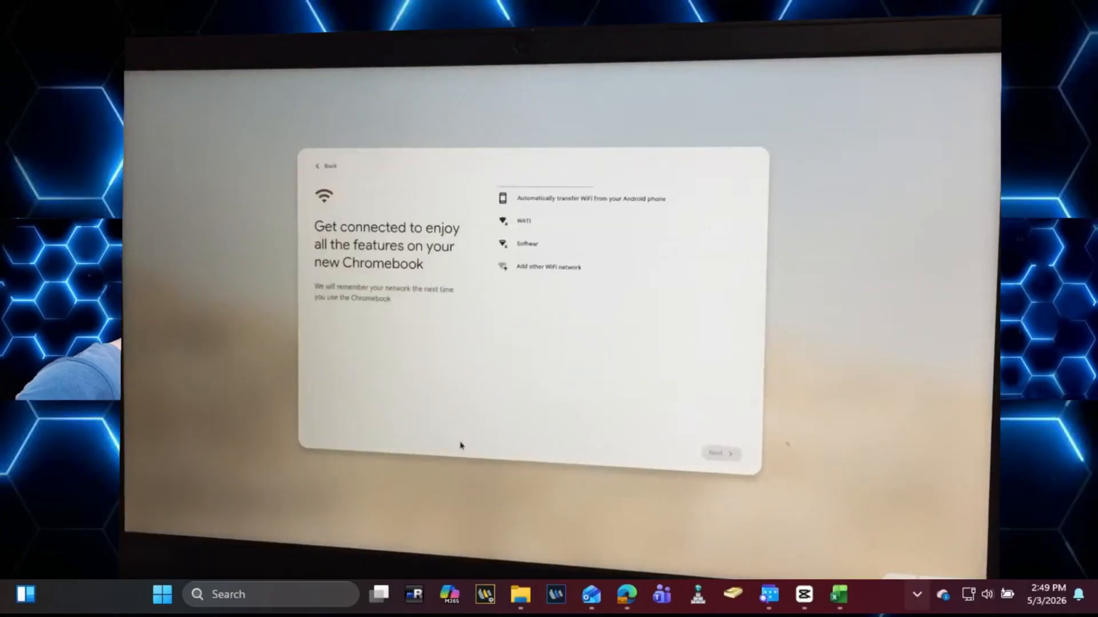
pyautogui.click(576, 221)
pyautogui.press('Return')
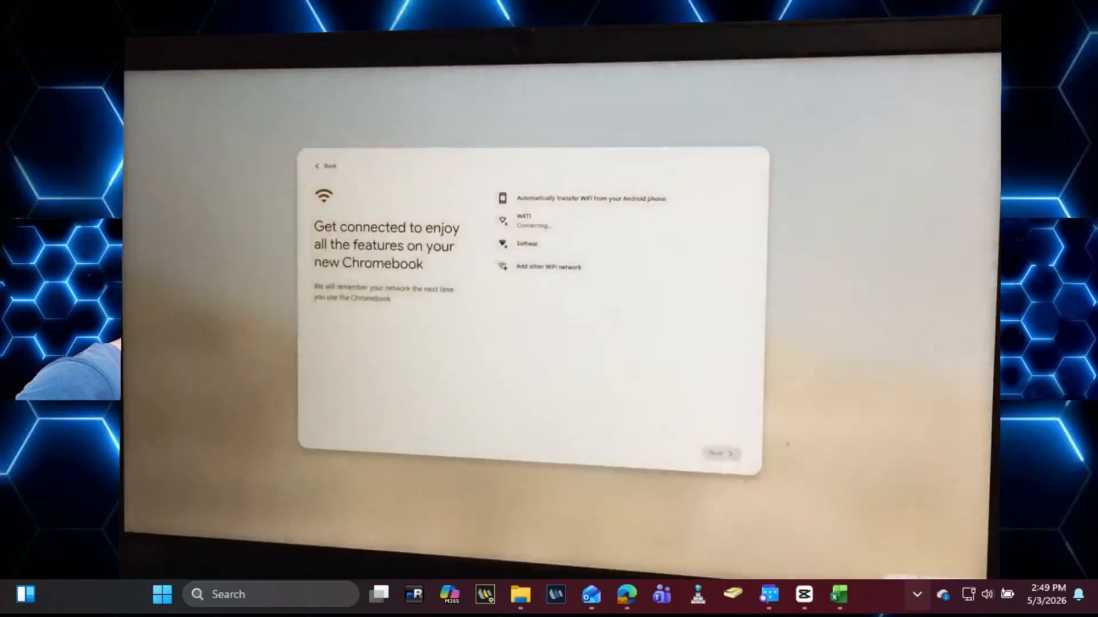
pyautogui.click(613, 247)
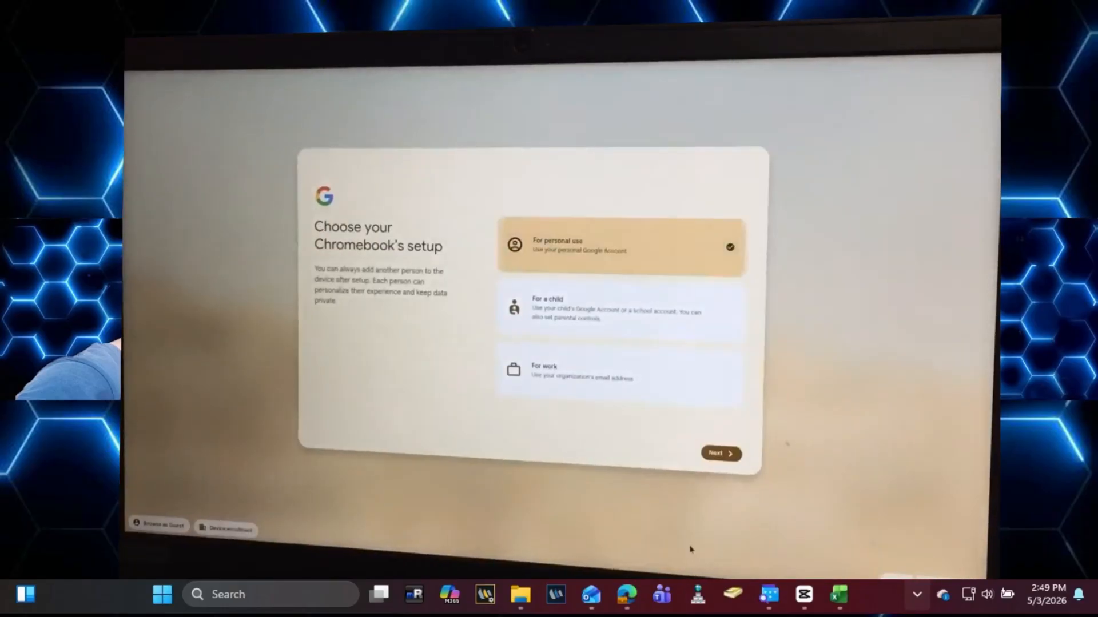
pyautogui.click(718, 454)
# Step: Sign in with your own Google Account, entering the account e-mail and password
pyautogui.click(690, 262)
pyautogui.click(718, 455)
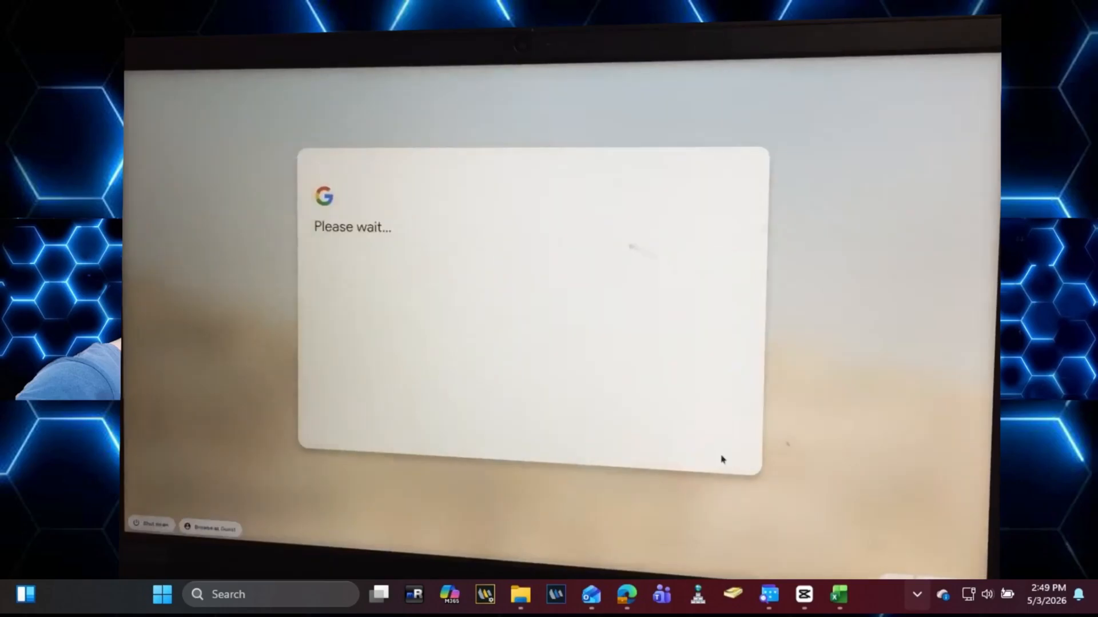
pyautogui.write('tikt')
pyautogui.press('BackSpace')
pyautogui.press('BackSpace')
pyautogui.press('BackSpace')
pyautogui.press('BackSpace')
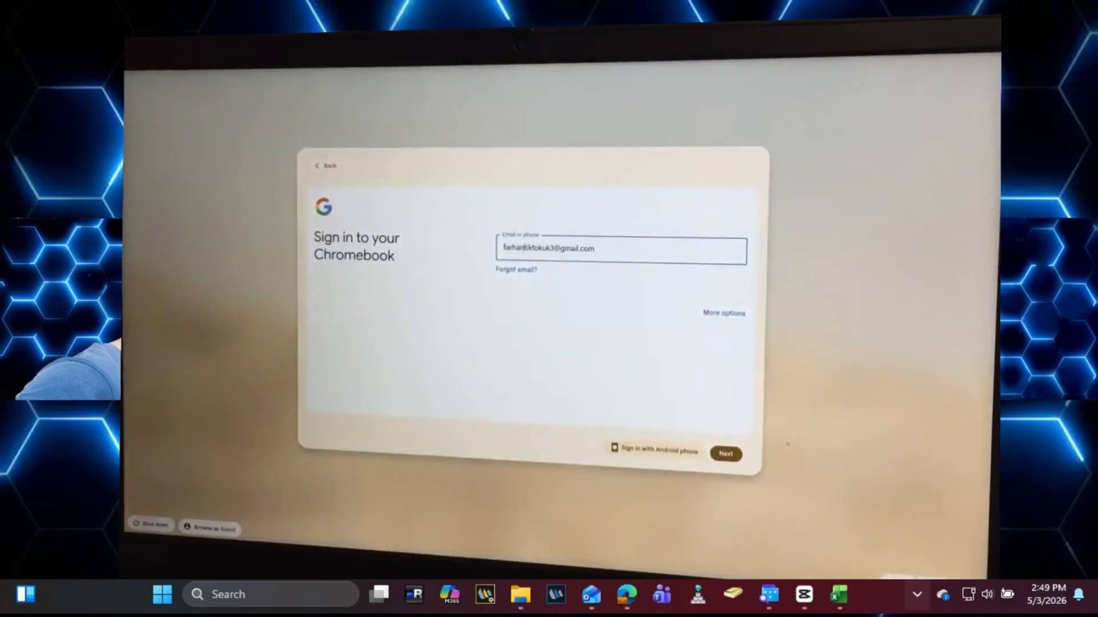
pyautogui.press('Return')
pyautogui.write('•••••••••')
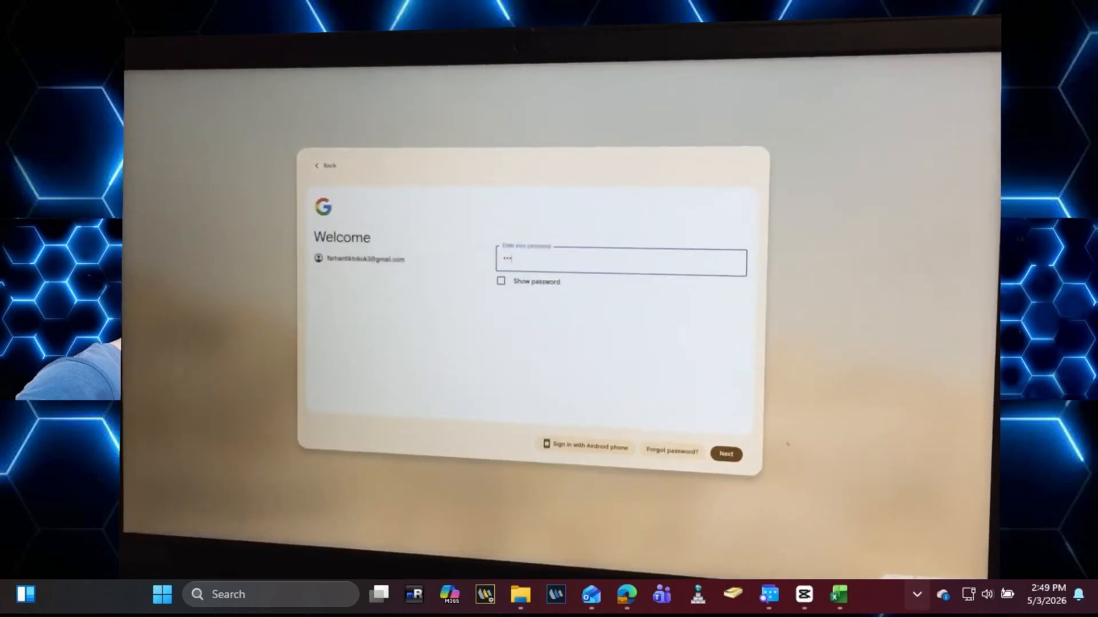
pyautogui.press('Return')
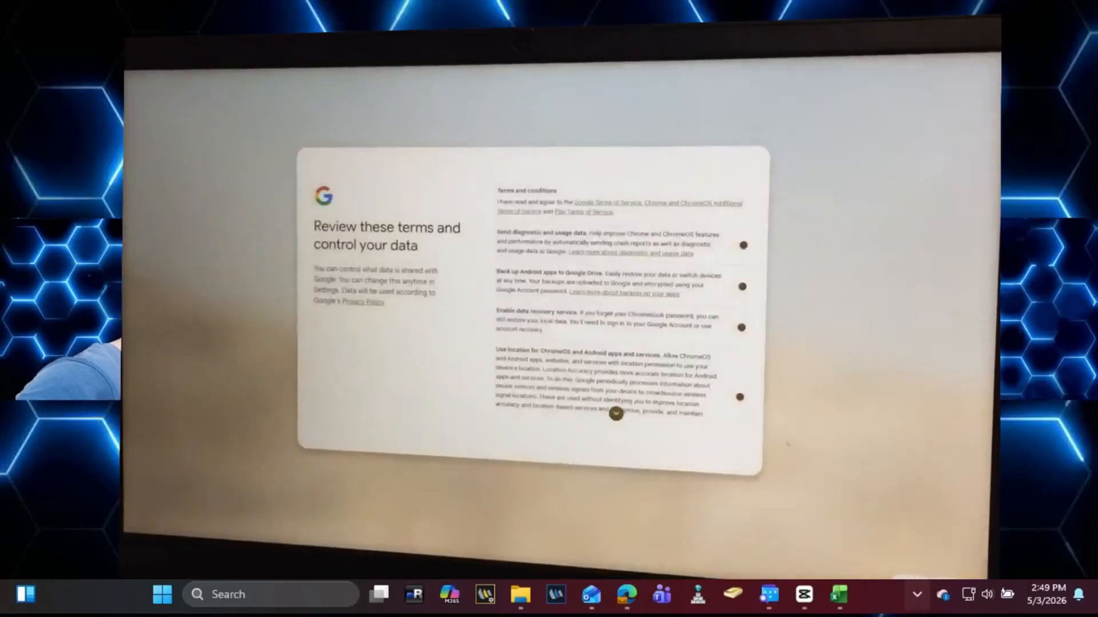
# Step: Accept the terms and sync settings, then set a Chromebook device password
pyautogui.scroll(-2, 615, 411)
pyautogui.click(696, 456)
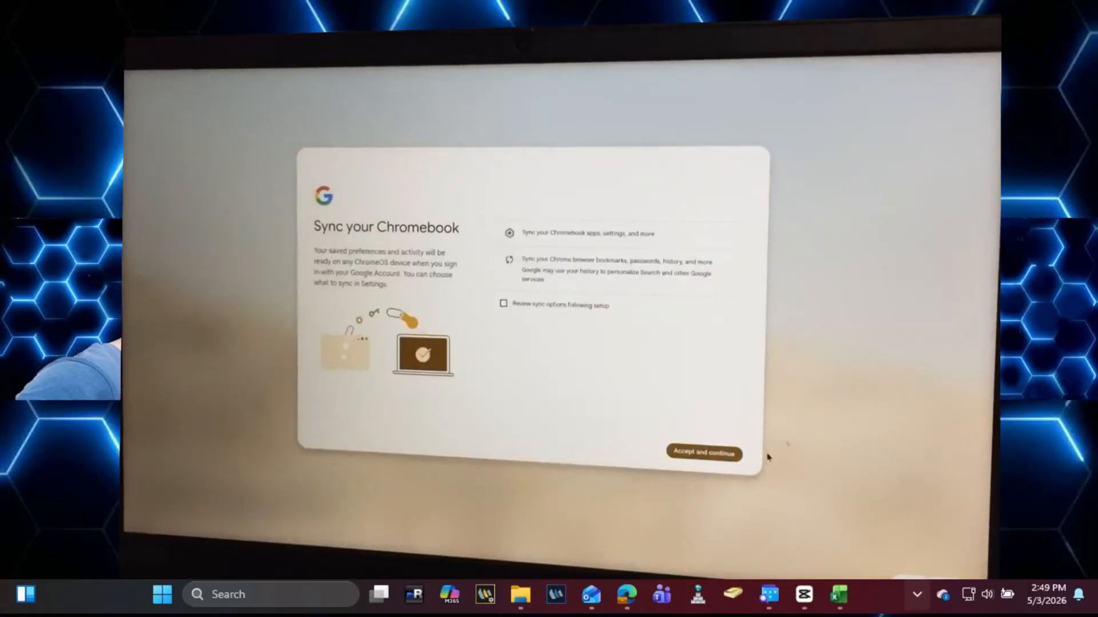
pyautogui.click(714, 454)
pyautogui.write('•')
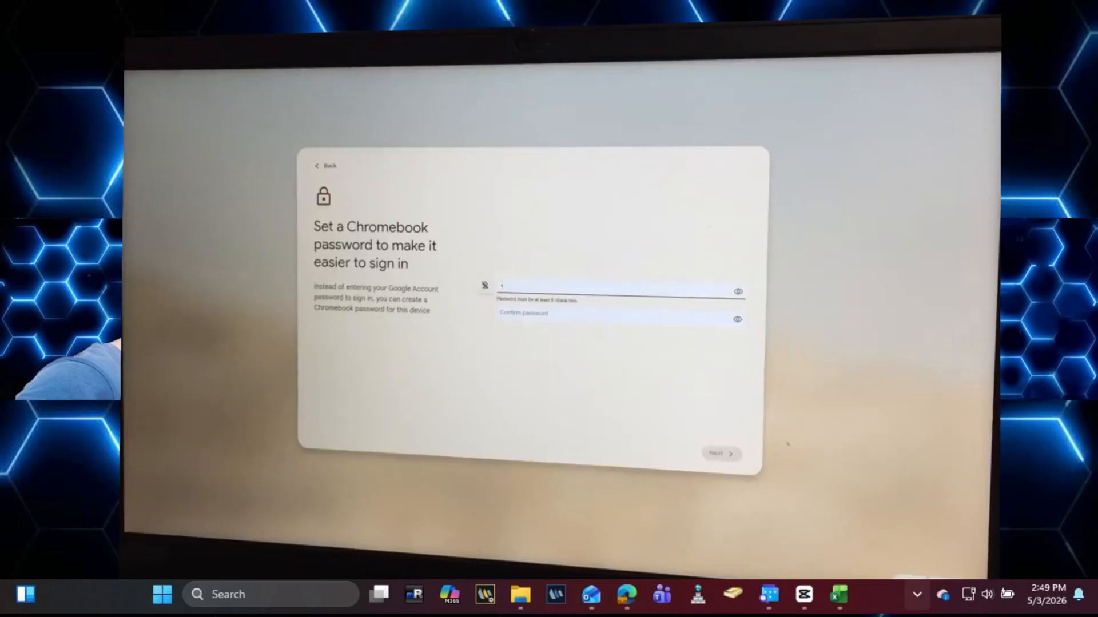
pyautogui.write('•••••••••')
pyautogui.press('Tab')
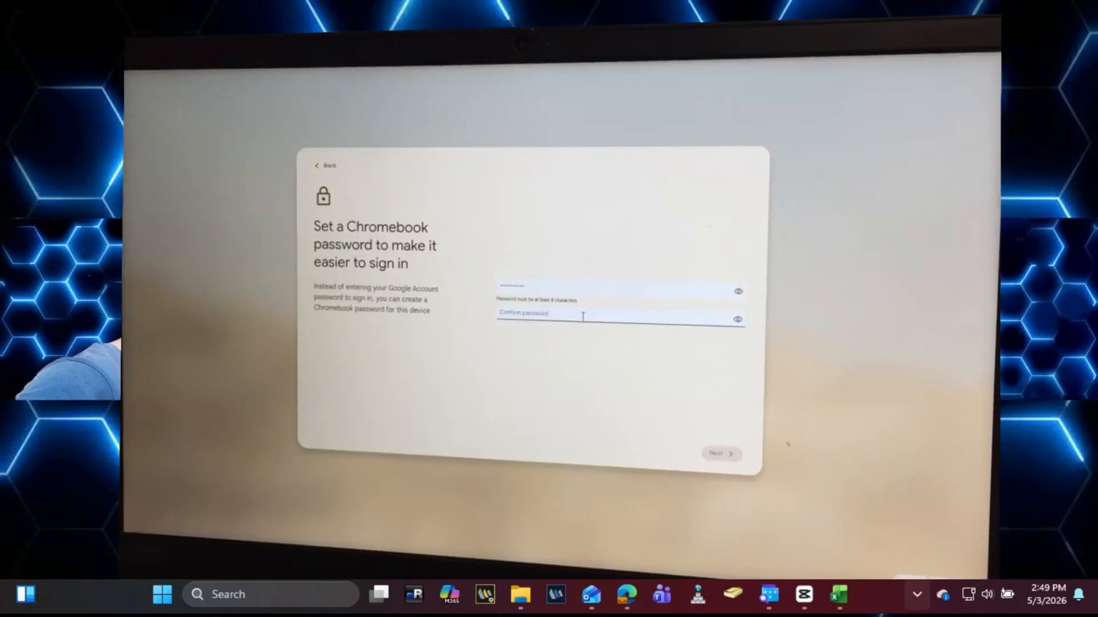
pyautogui.write('••••••••••')
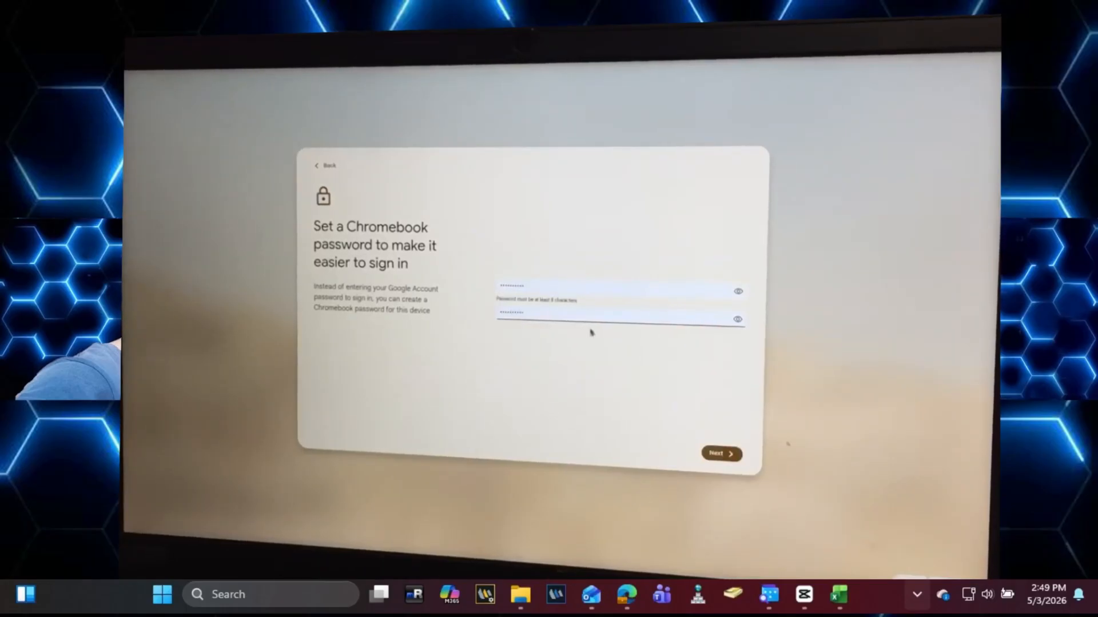
pyautogui.click(720, 453)
pyautogui.click(731, 453)
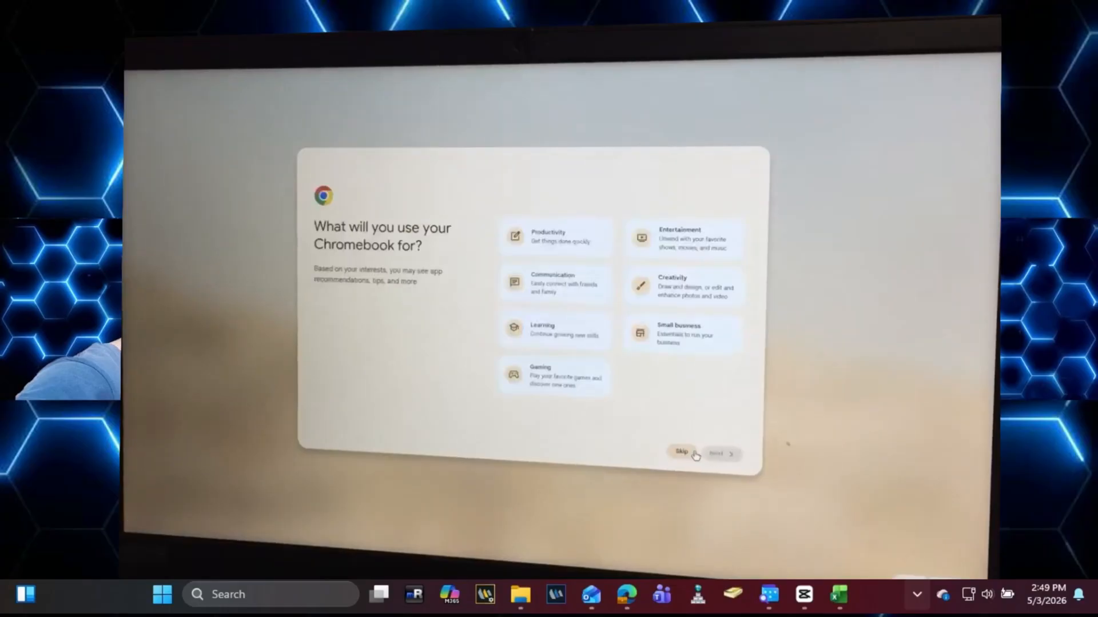
# Step: Skip interests and apps, decline Gemini and Android phone, finish setup, and open Explore
pyautogui.click(695, 455)
pyautogui.click(688, 458)
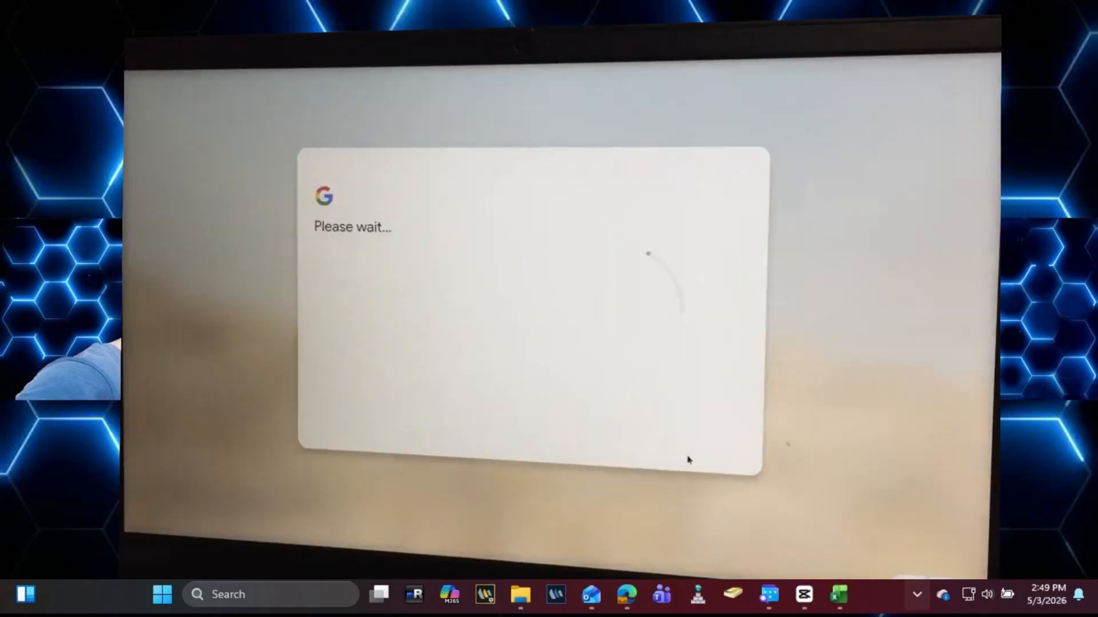
pyautogui.click(668, 453)
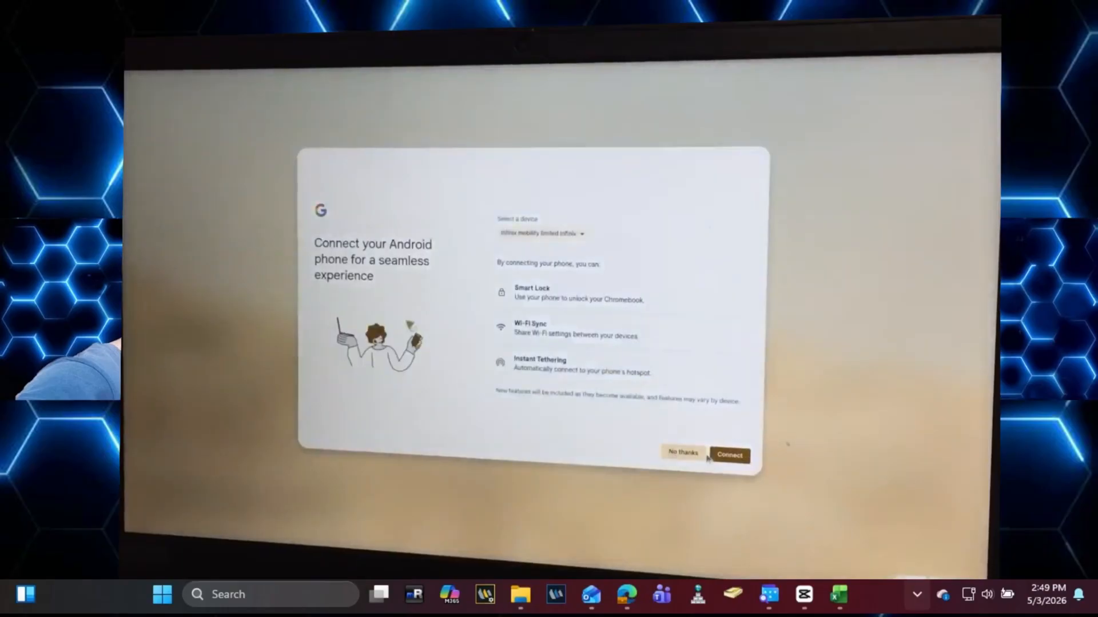
pyautogui.click(685, 454)
pyautogui.click(695, 454)
pyautogui.click(716, 454)
pyautogui.click(599, 398)
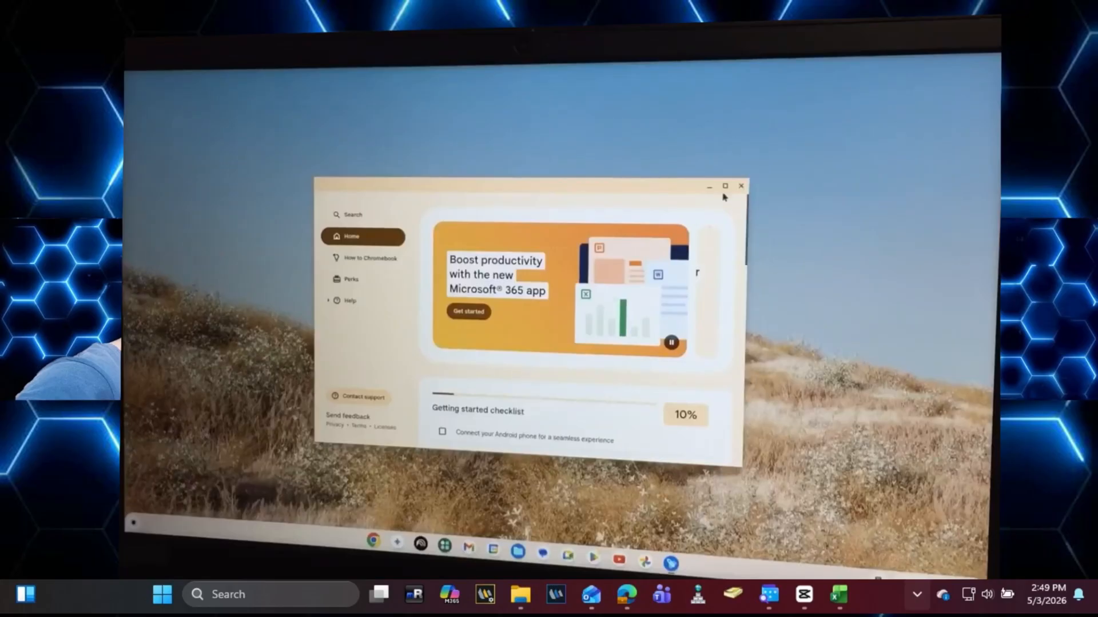
# Step: Close the Explore window, then open the Play Store, dismiss its Teacher Approved tip, and close it
pyautogui.click(739, 186)
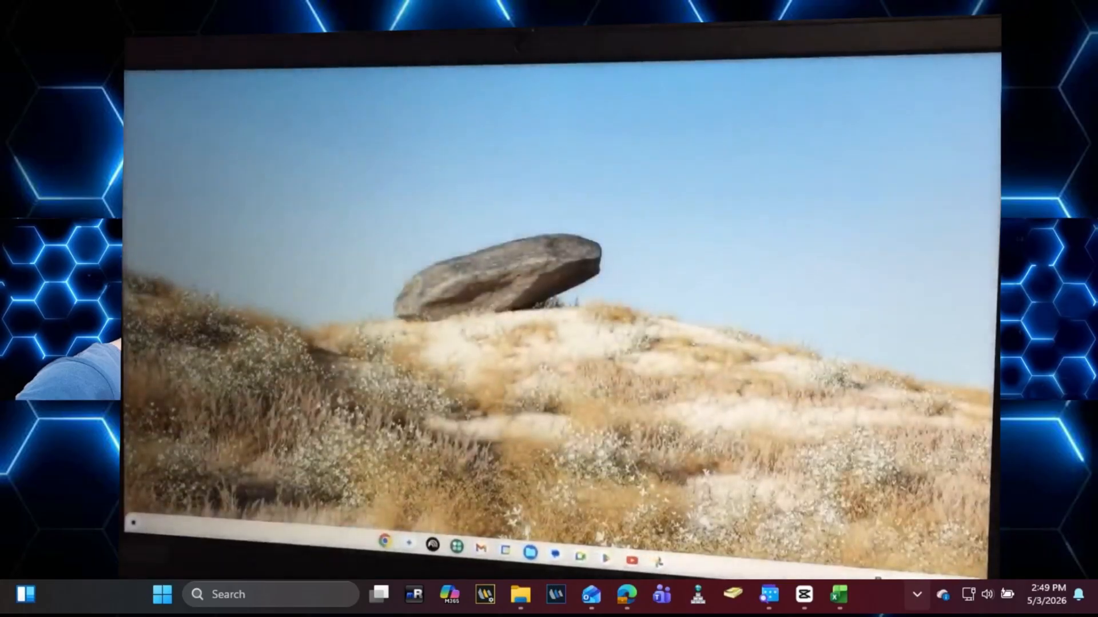
pyautogui.click(605, 561)
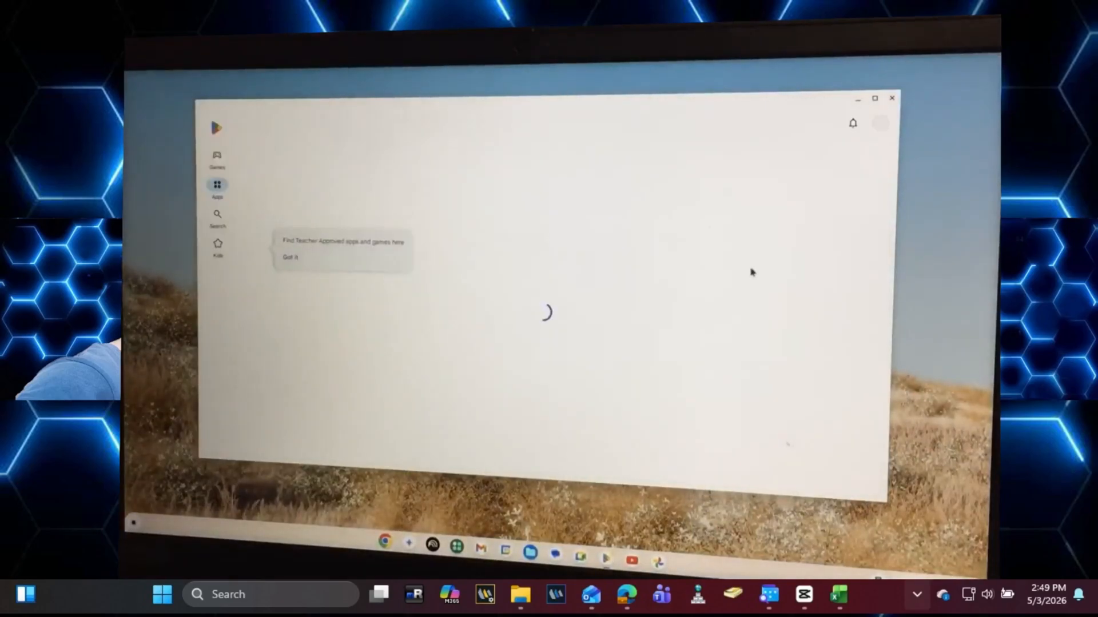
pyautogui.click(291, 258)
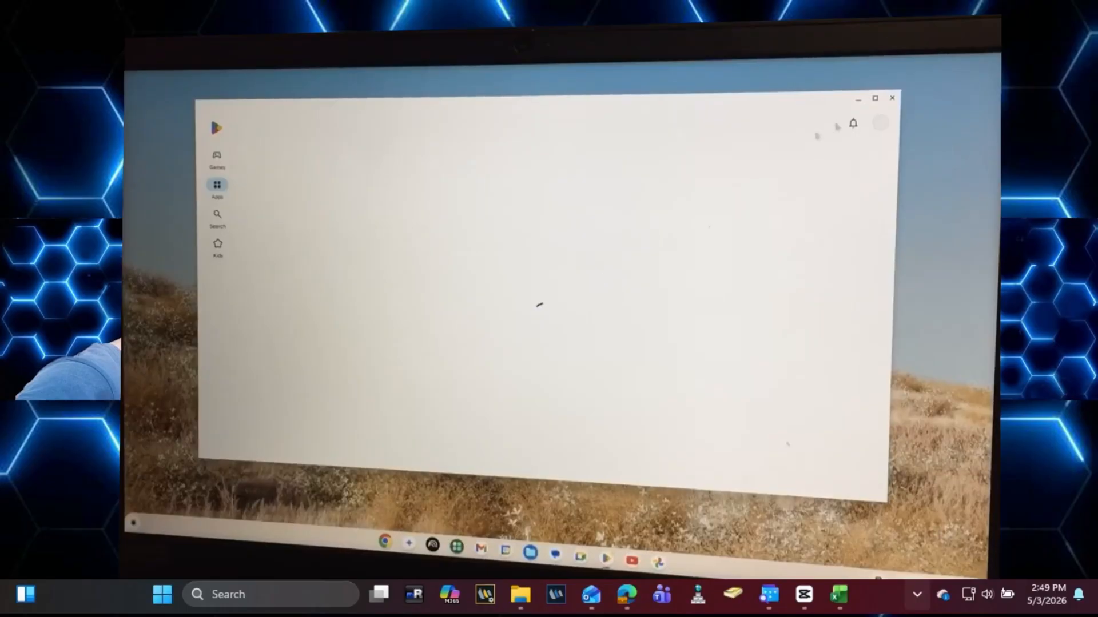
pyautogui.click(892, 97)
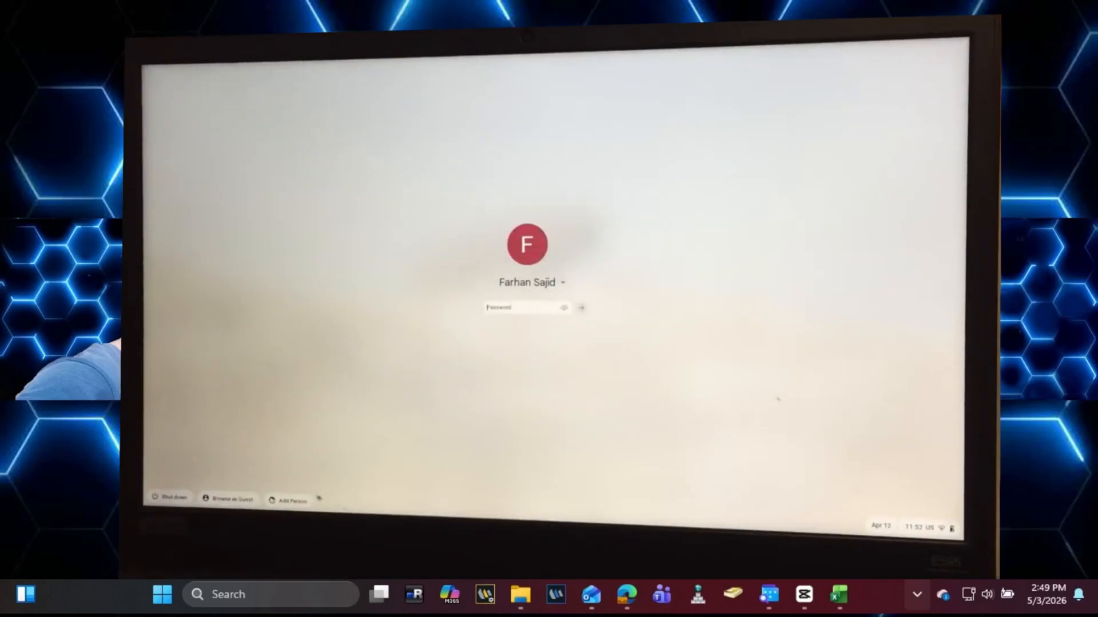
# Step: Start a guest session, switch to the Ctrl+Alt+F2 console, and log in as root
pyautogui.click(248, 505)
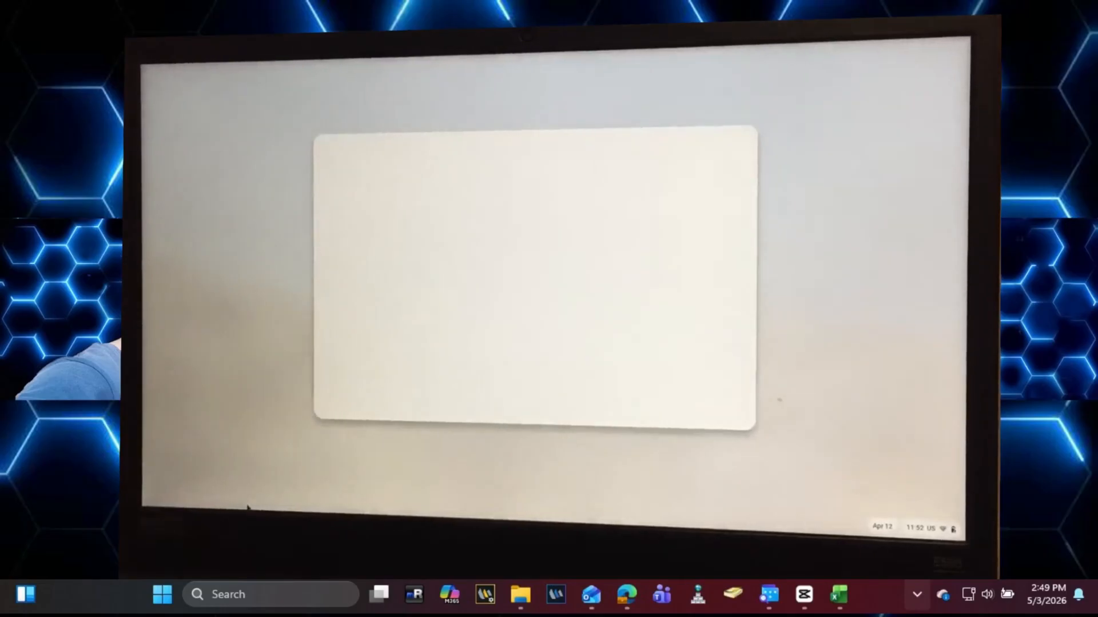
pyautogui.click(697, 411)
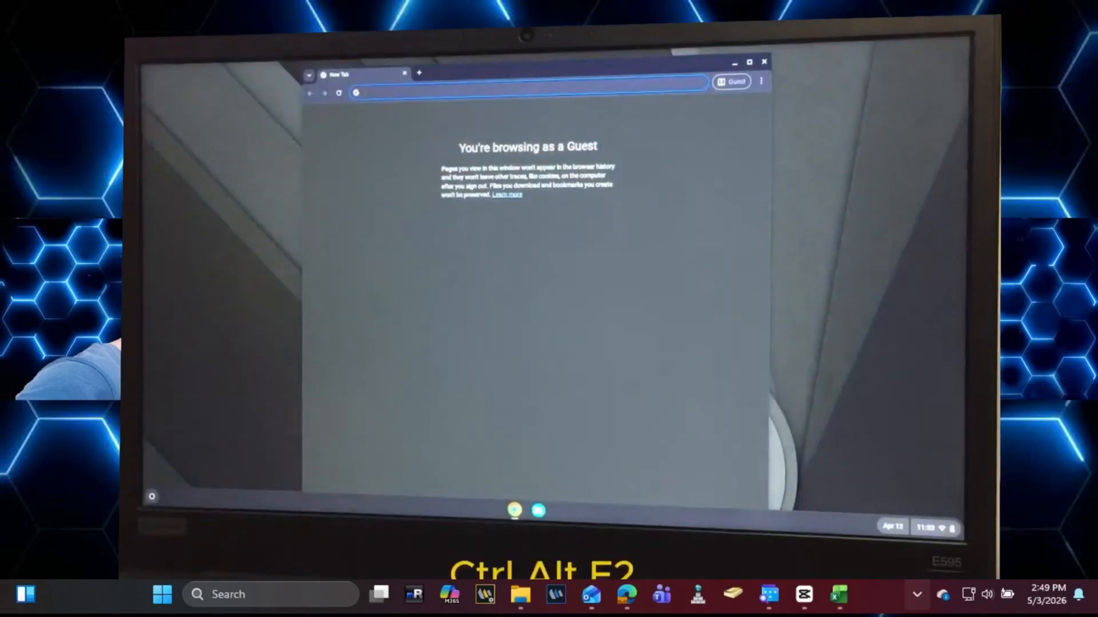
pyautogui.hotkey('ctrl', 'alt', 'F2')
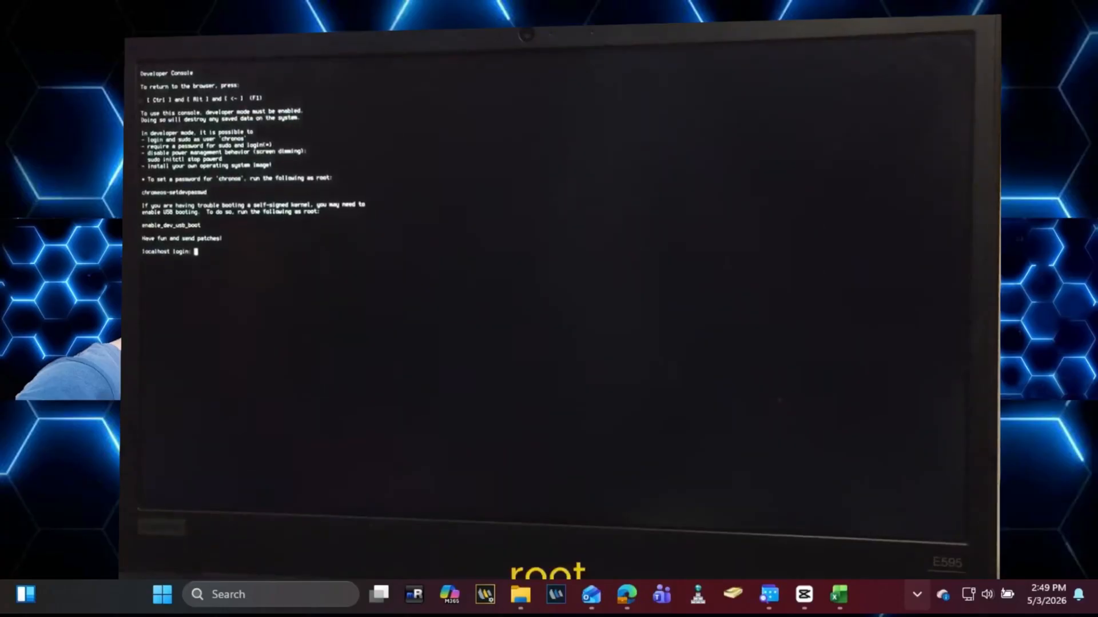
pyautogui.write('roo')
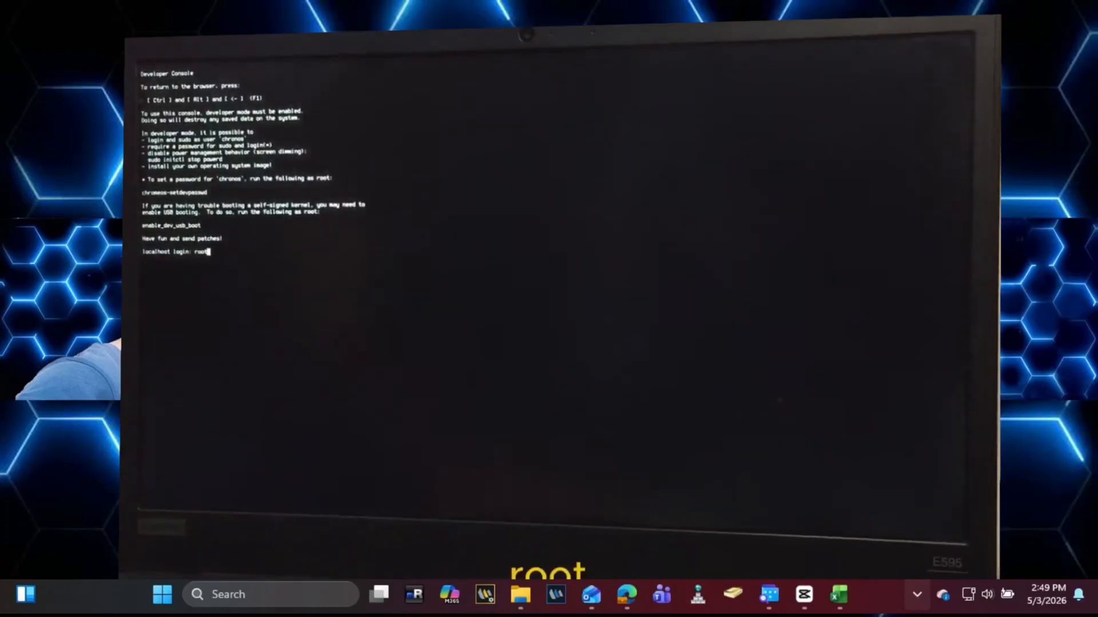
pyautogui.write('t')
pyautogui.press('Return')
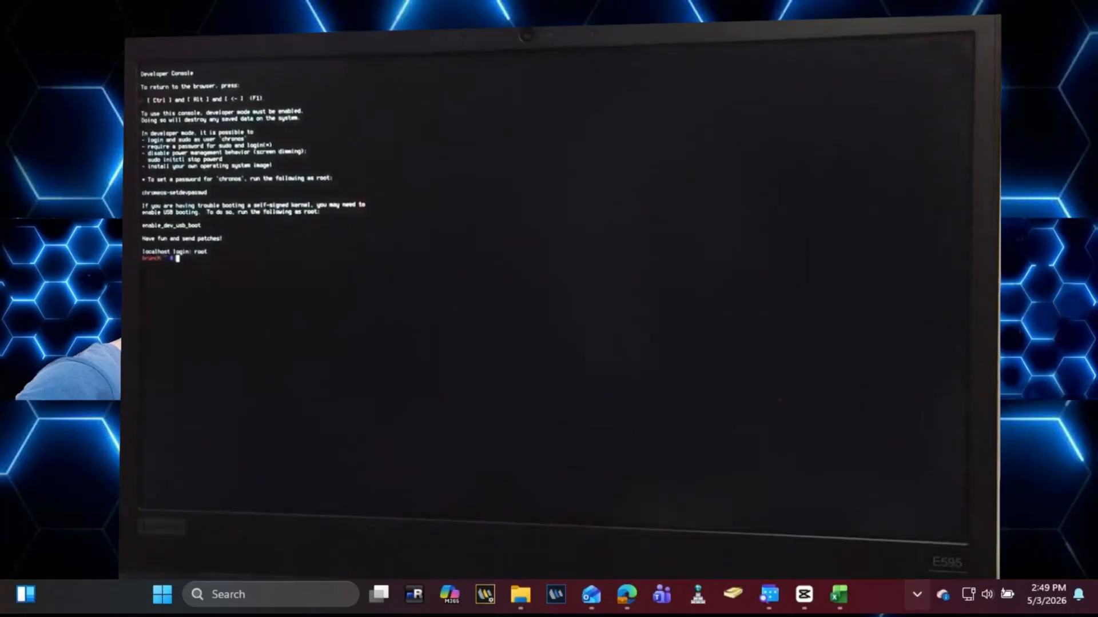
# Step: List disks with lsblk -e7, then run chromeos-install -dst /dev/nvme0n1 and confirm with yes
pyautogui.write('lsb')
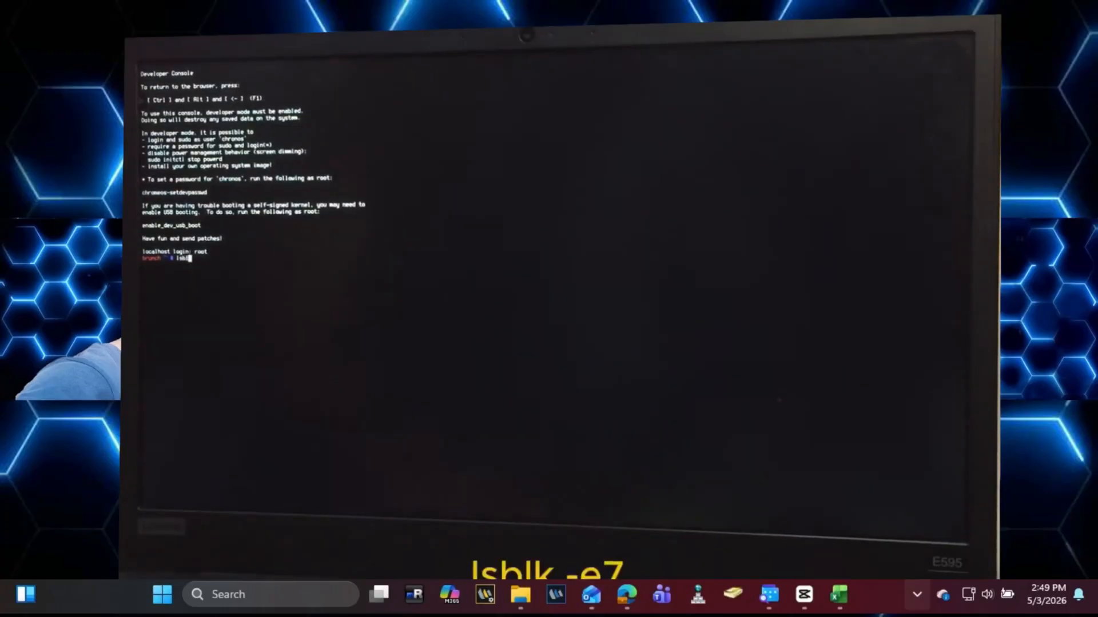
pyautogui.write('lk -e7')
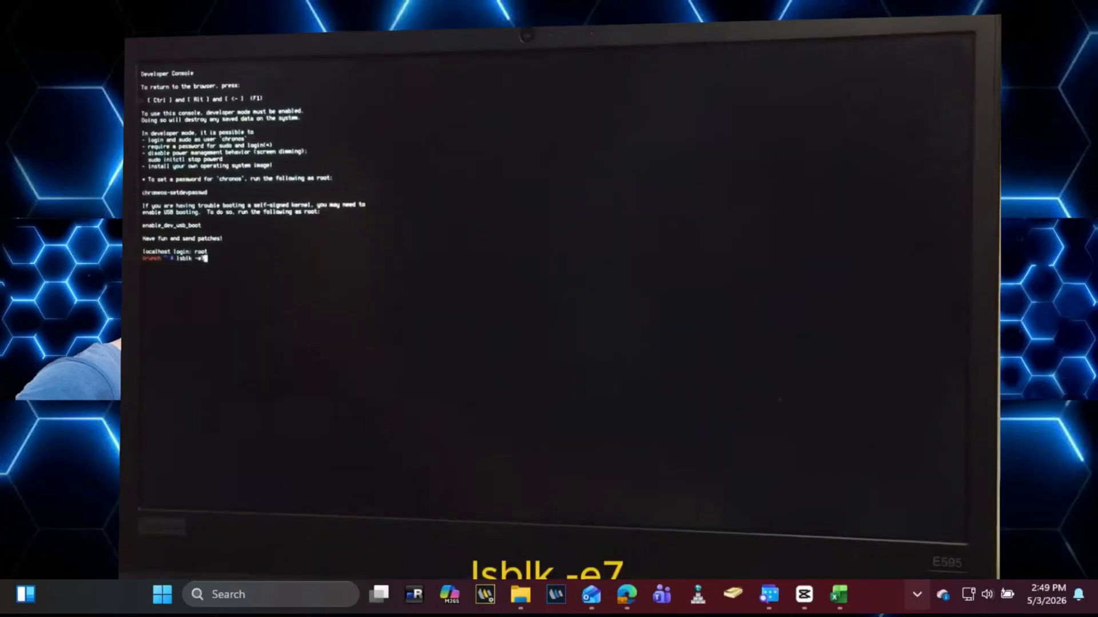
pyautogui.press('Return')
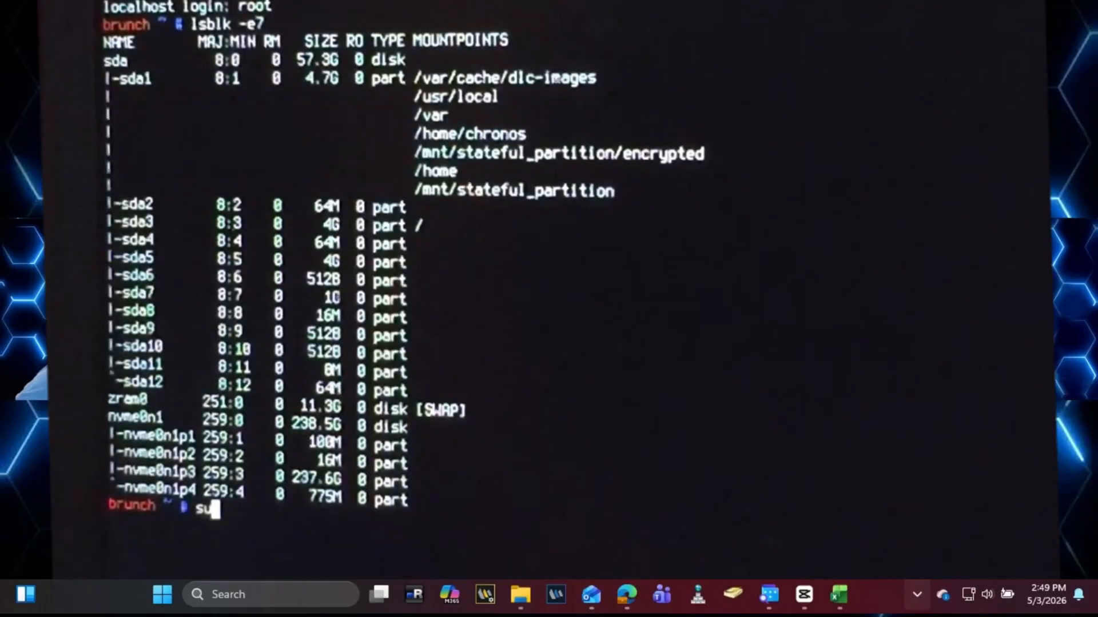
pyautogui.write('o chrome')
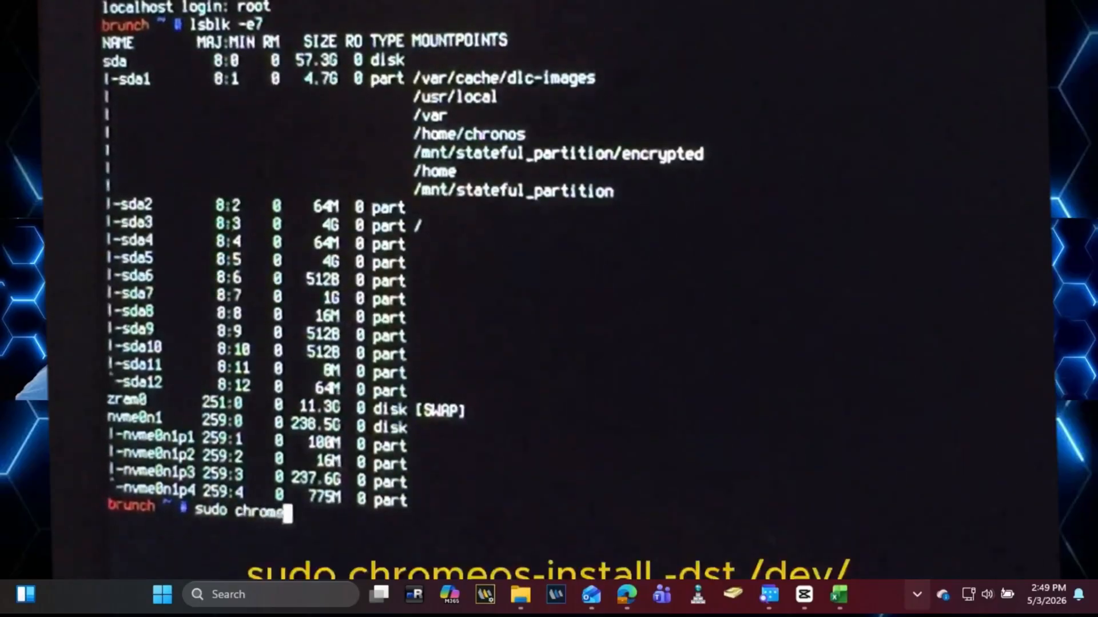
pyautogui.write('os-install -dst ')
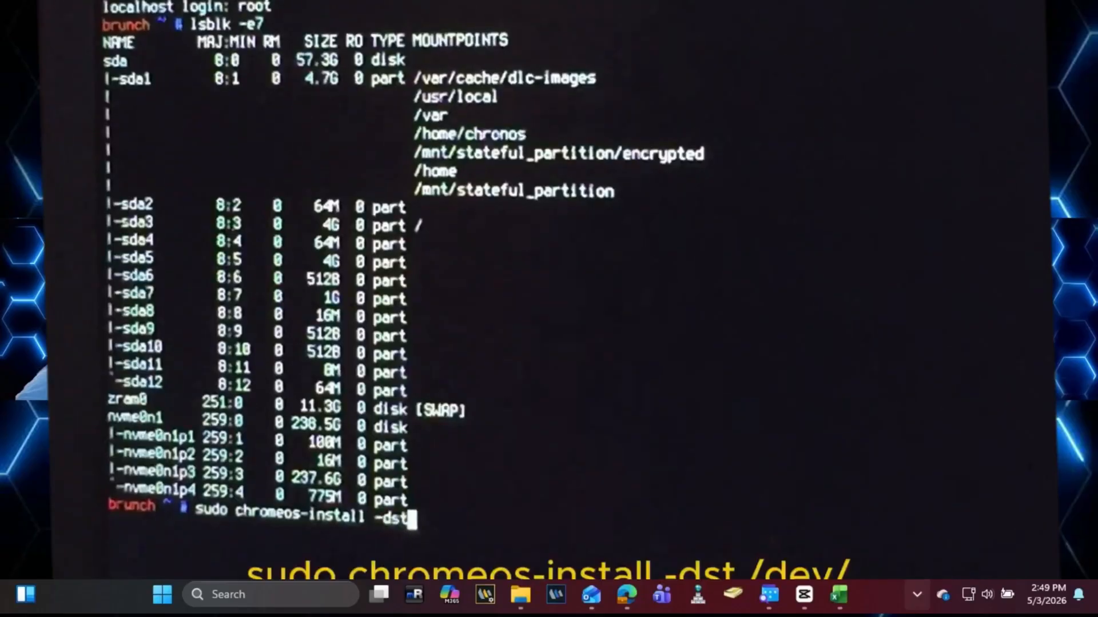
pyautogui.write('/dev/')
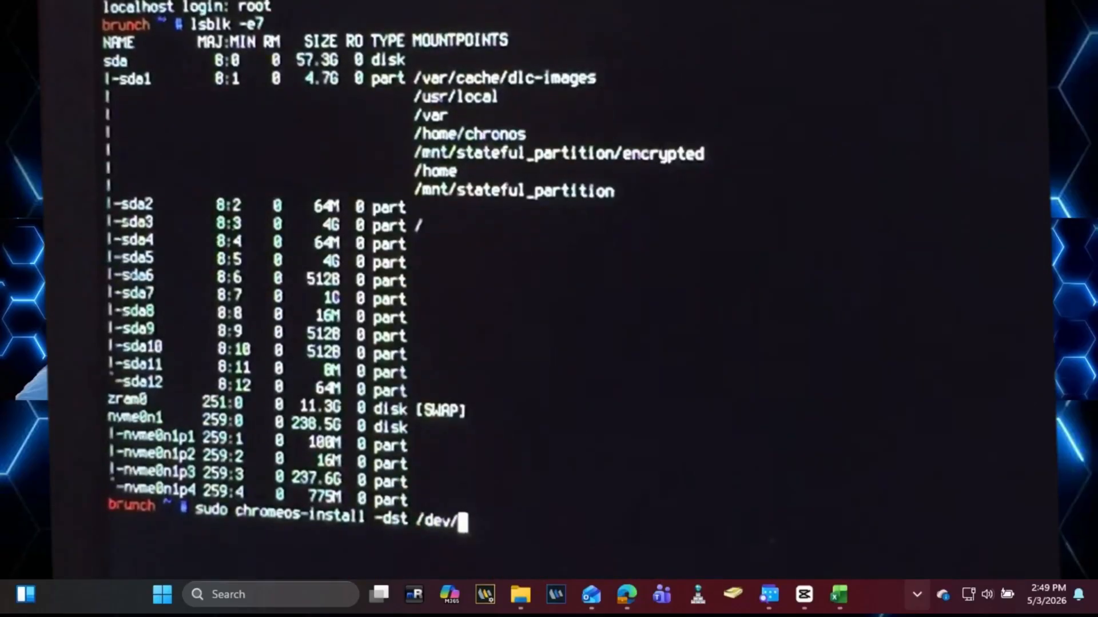
pyautogui.write('nvme0n1')
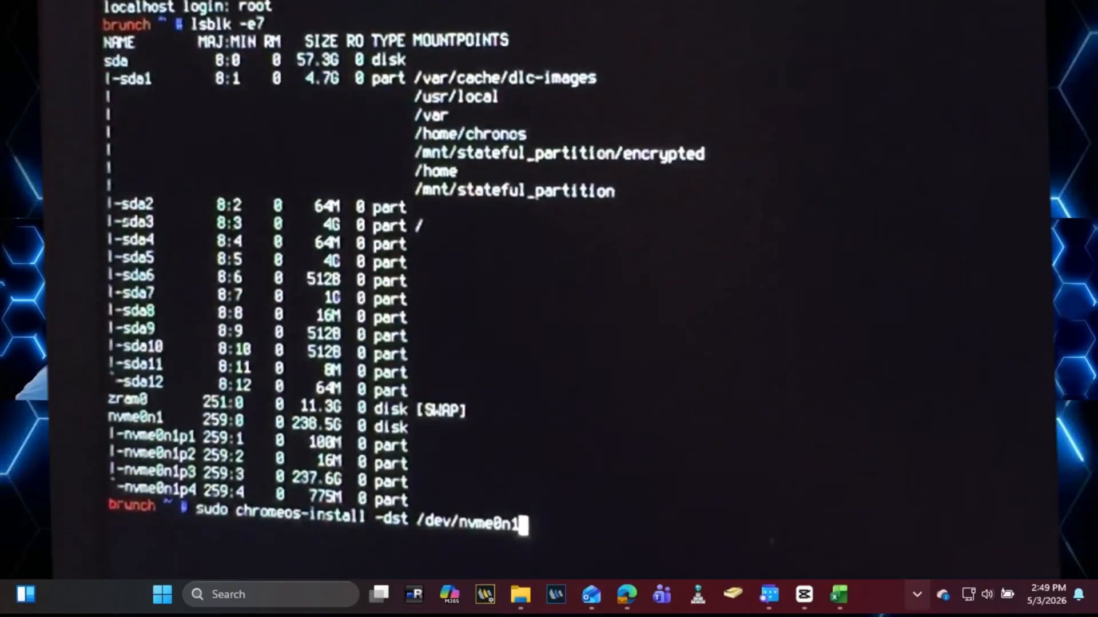
pyautogui.press('Return')
pyautogui.write('yes to continue) yes')
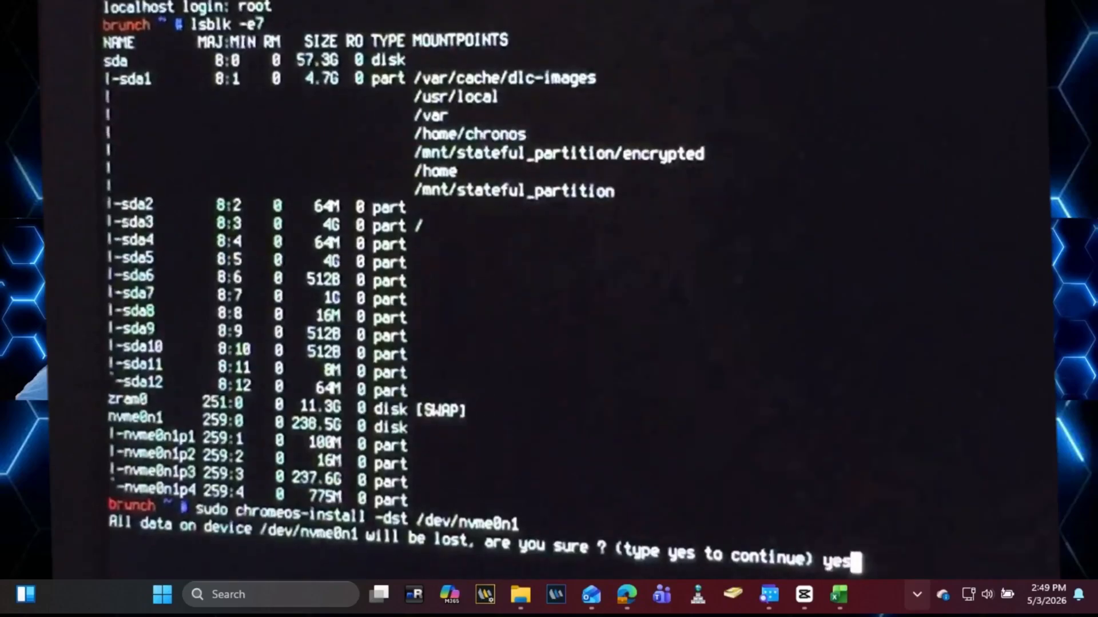
pyautogui.press('Return')
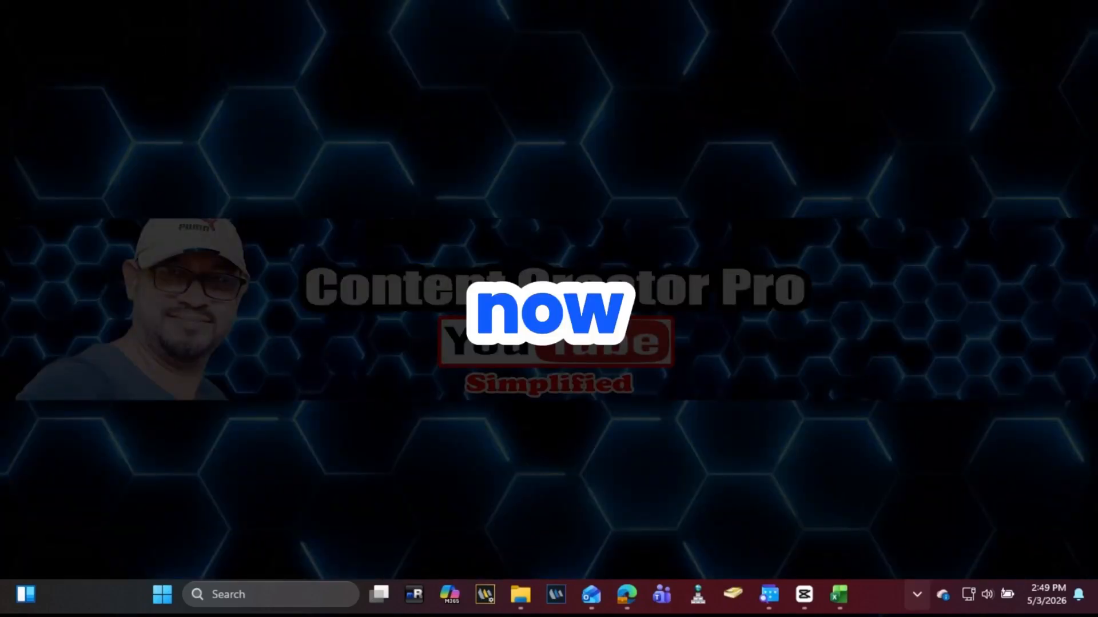